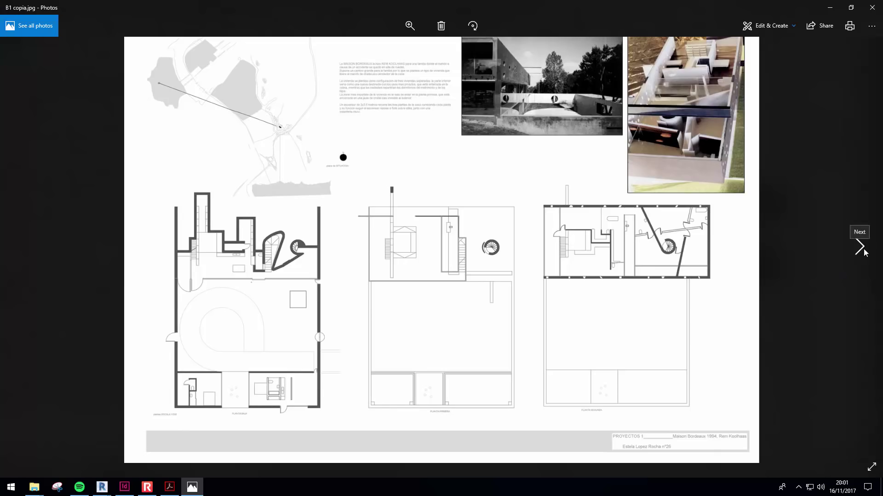
Step: Look through the Maison Bordeaux elevation board and switch to the Revit window showing the finished 3D model
click(859, 247)
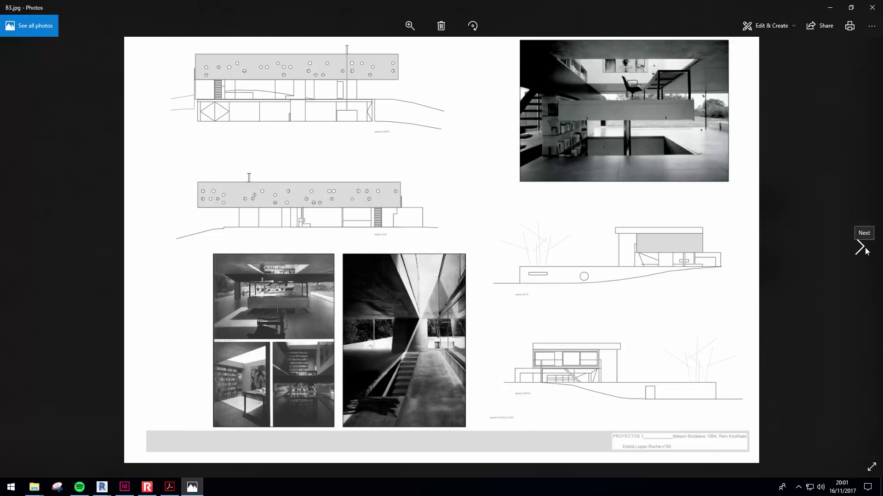
mouse_move(102, 487)
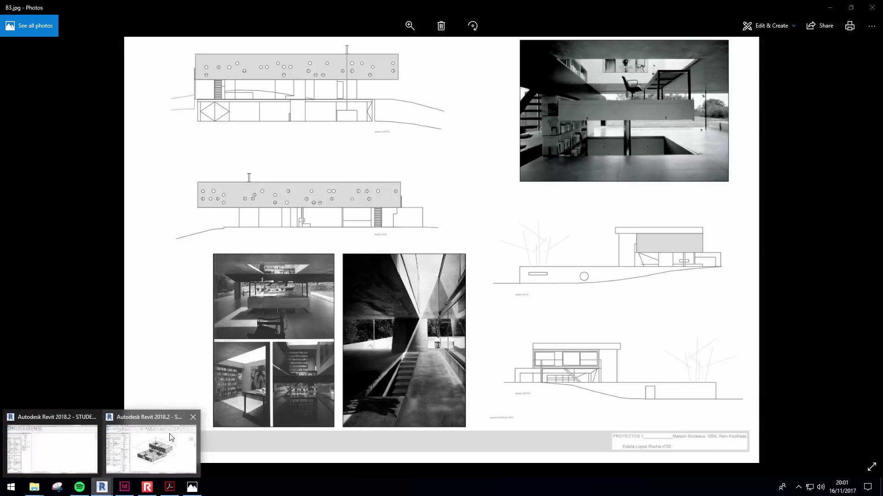
click(168, 448)
mouse_move(608, 391)
shift+middle_down()
mouse_move(609, 377)
mouse_move(621, 379)
shift+middle_up()
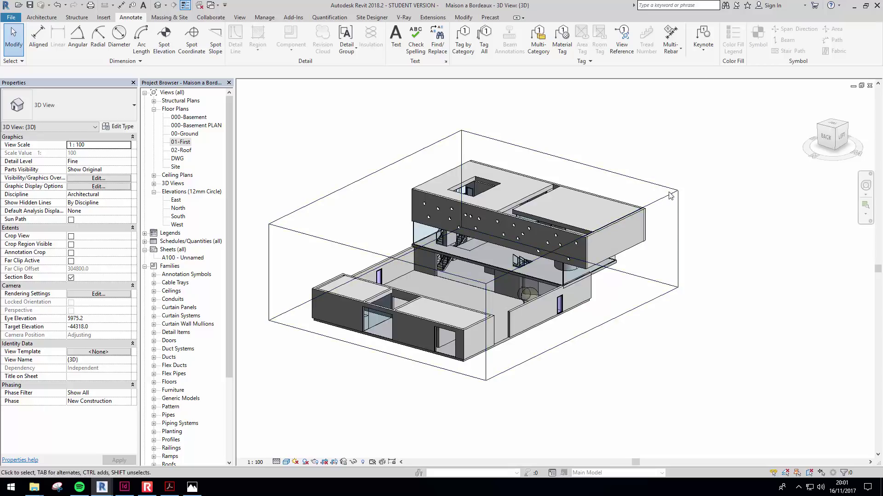
middle_drag(610, 337, 630, 326)
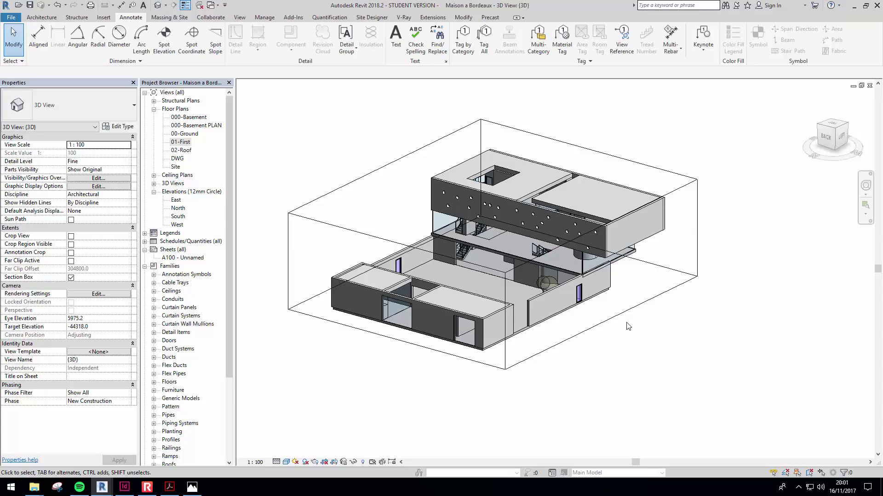
Step: Lower the top of the 3D view's section box to cut the house model open at basement level
click(696, 192)
drag(496, 259, 500, 283)
shift+middle_drag(688, 223, 524, 327)
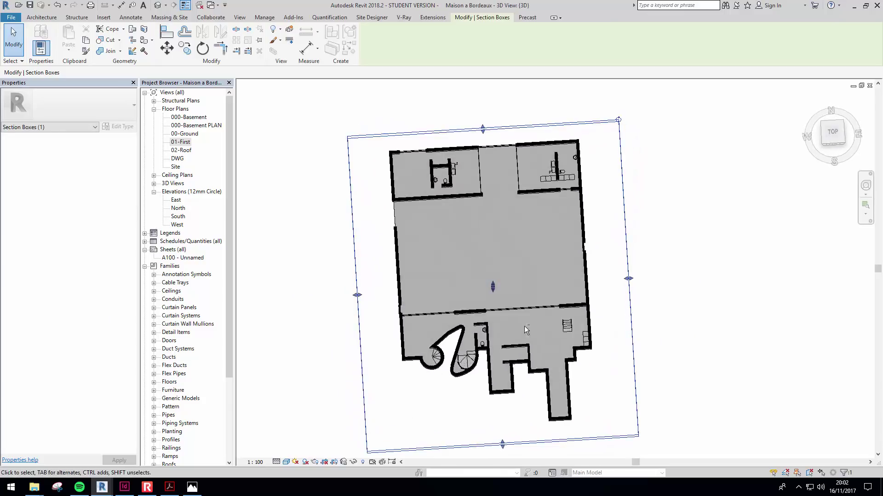
shift+middle_drag(500, 298, 512, 295)
shift+middle_drag(531, 253, 460, 306)
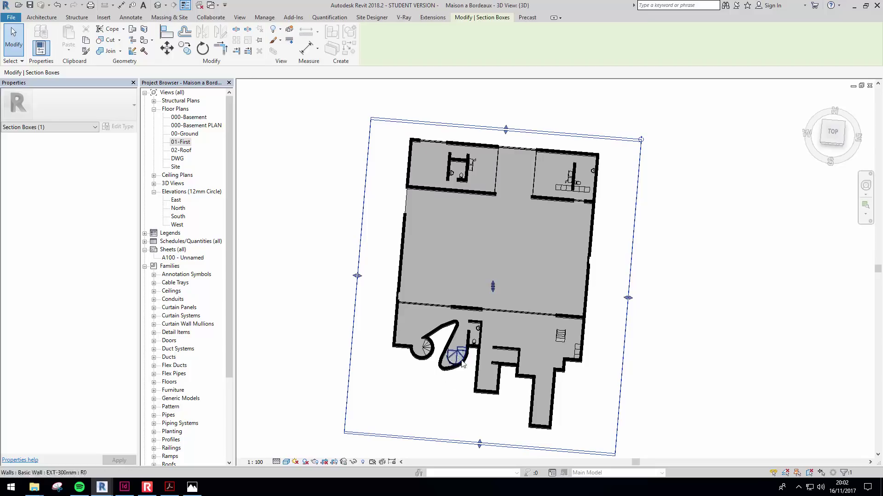
shift+middle_drag(457, 379, 489, 354)
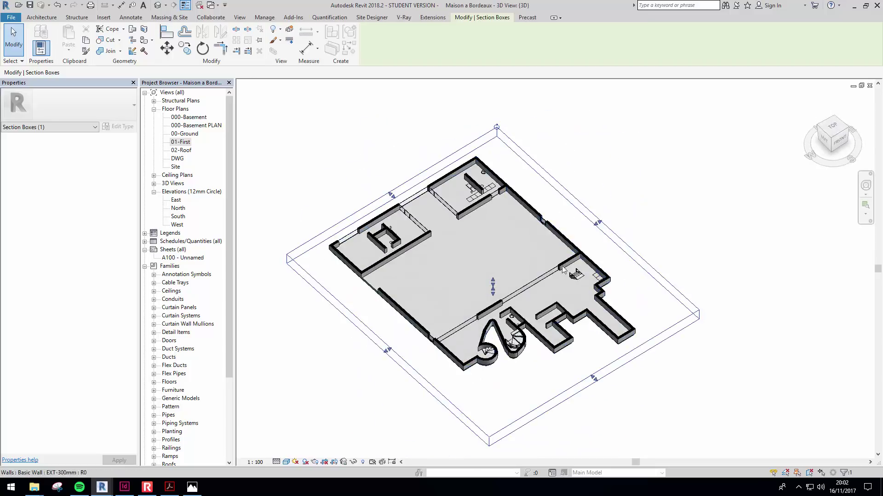
shift+middle_drag(540, 335, 538, 294)
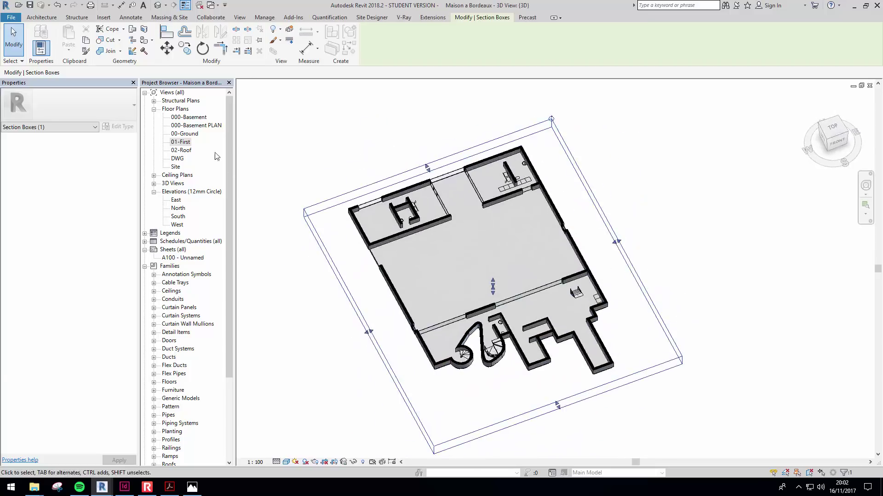
Step: Open the 000-Basement PLAN floor plan and examine its room layout, grids and dimensions
click(201, 125)
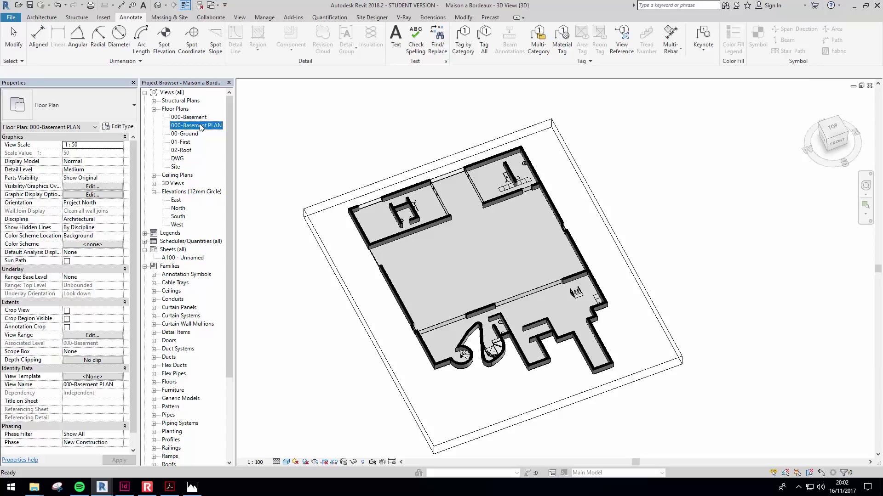
double_click(201, 126)
click(320, 203)
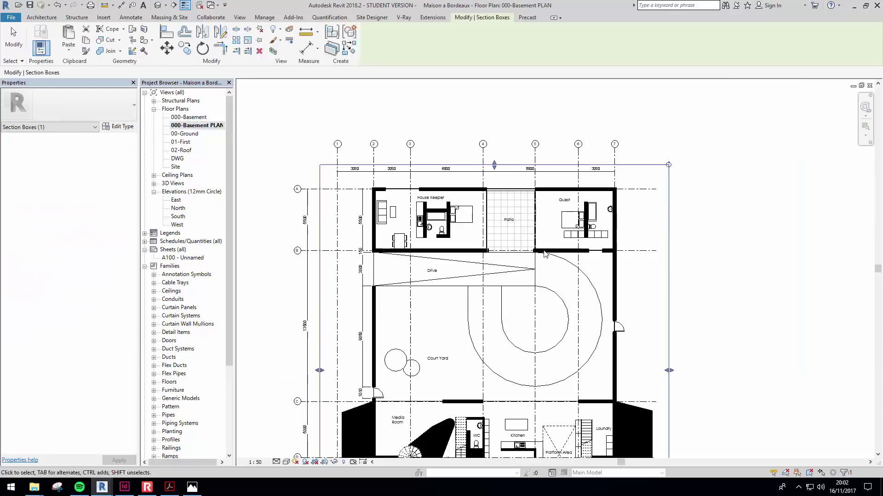
scroll(535, 343, down, 2)
click(677, 331)
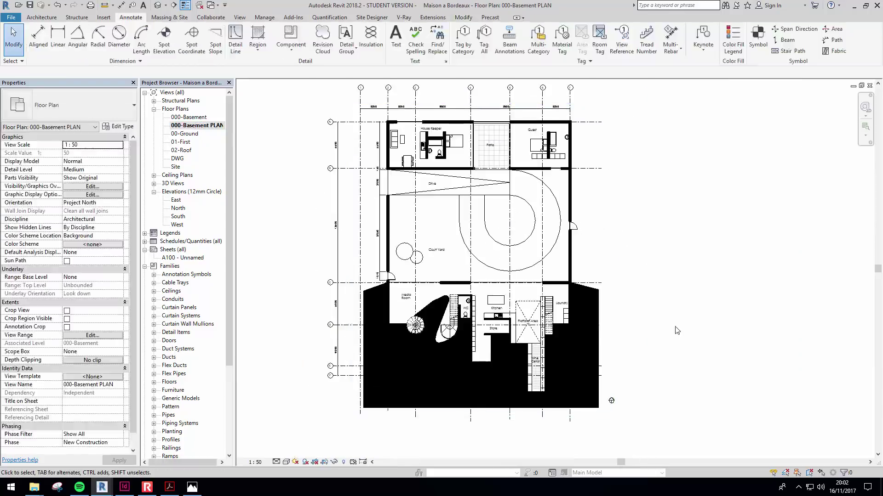
middle_drag(676, 329, 670, 329)
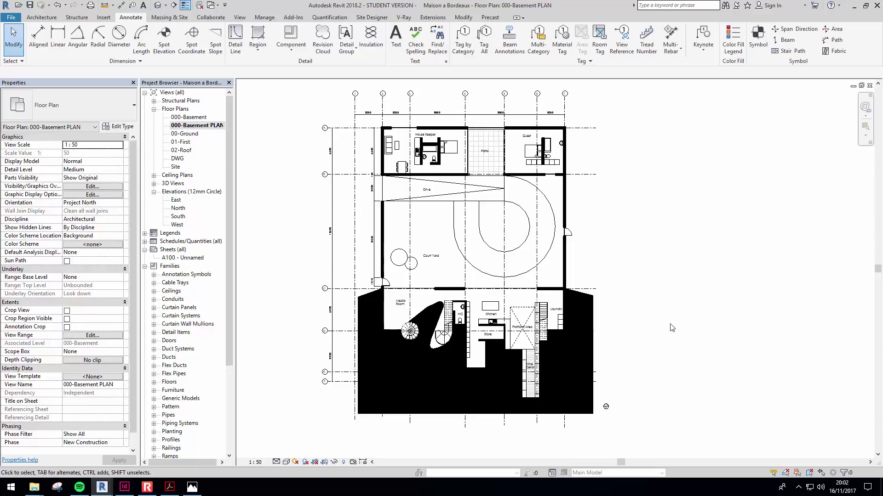
middle_drag(675, 317, 667, 321)
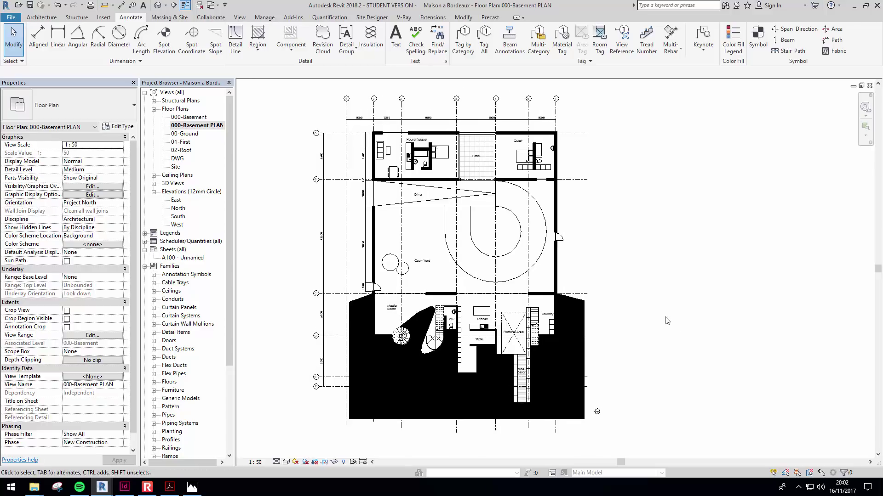
scroll(552, 329, up, 3)
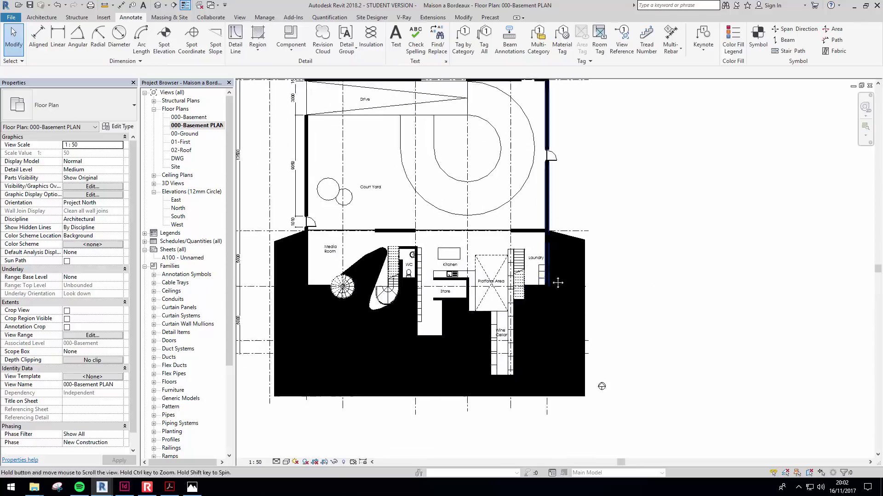
middle_drag(312, 237, 323, 270)
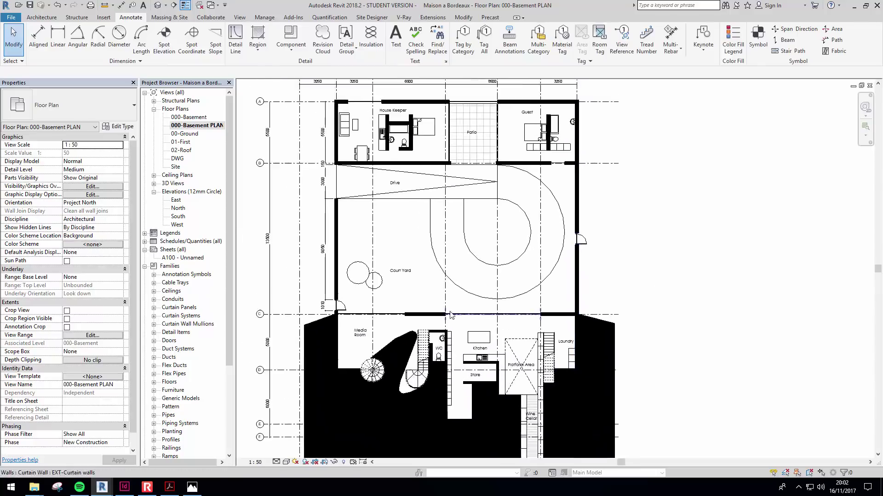
Step: Check the Splash-Maison Part 1 PDF outline and switch to the Revit window with the Maison a Bordeaux-BASE exercises project
click(170, 487)
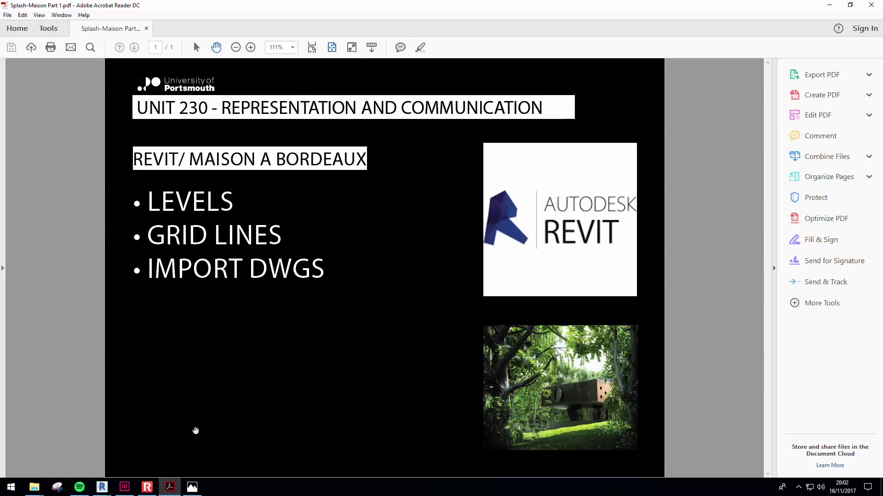
mouse_move(105, 491)
click(53, 444)
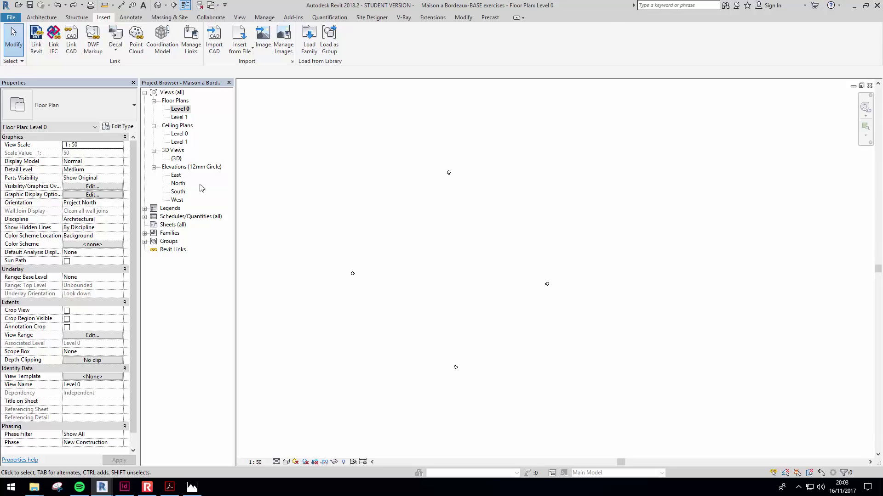
Step: Open the East elevation of the project and frame the Level 0 and Level 1 lines with room above them
click(177, 175)
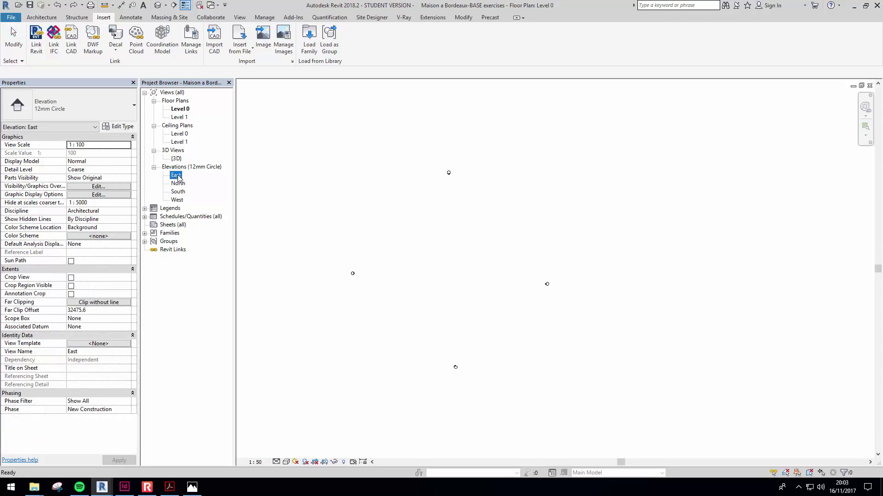
double_click(177, 176)
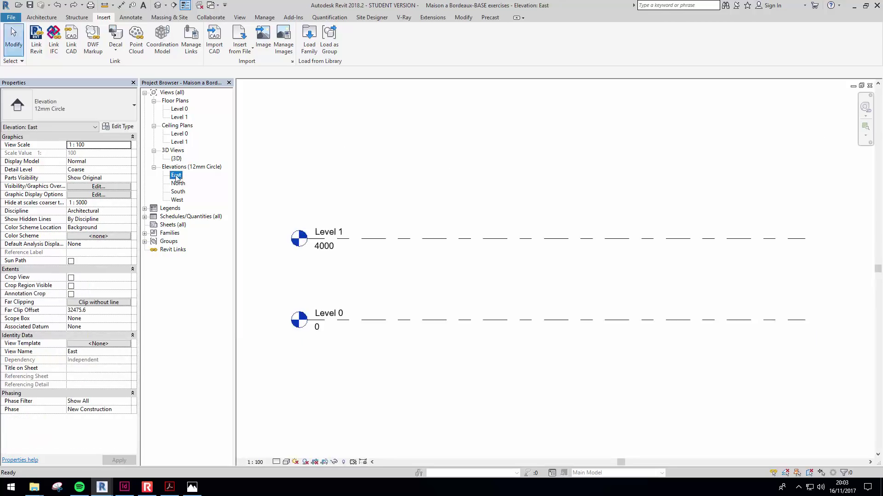
middle_drag(490, 243, 492, 278)
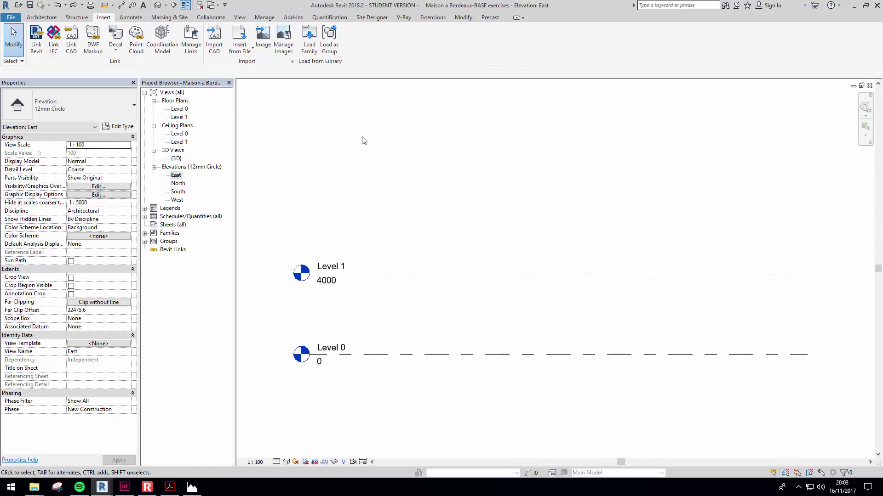
middle_drag(400, 201, 427, 182)
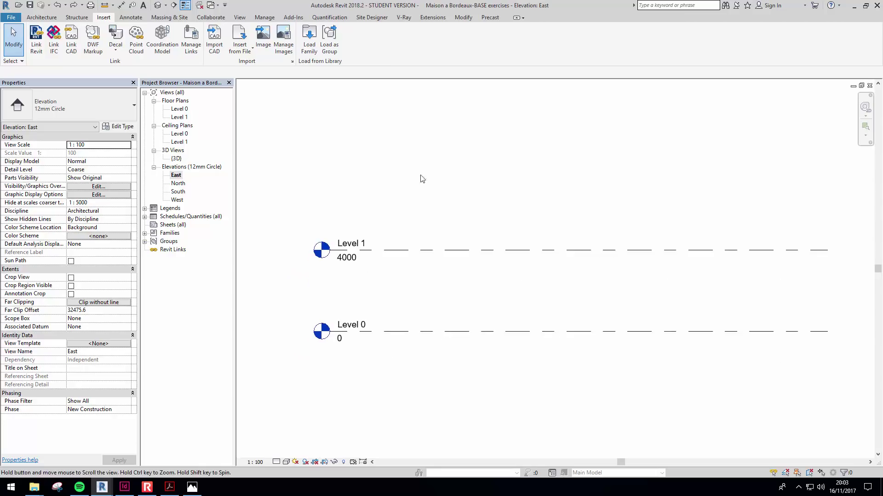
middle_drag(432, 268, 422, 286)
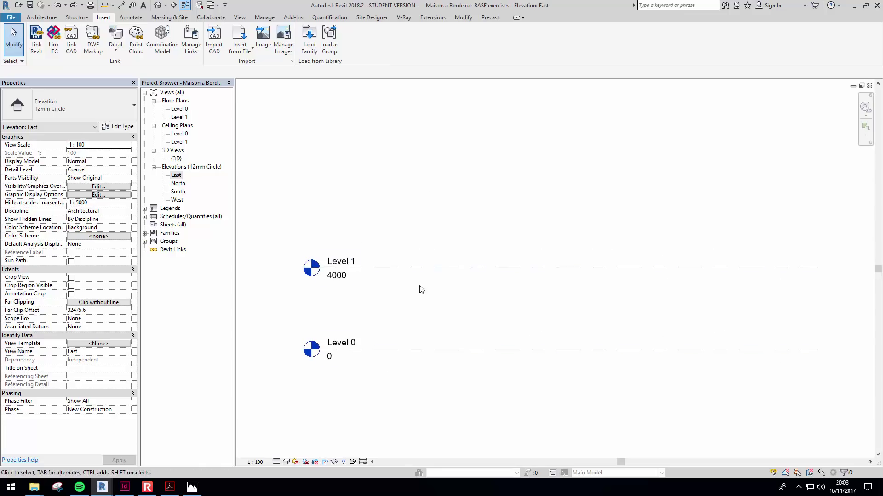
scroll(391, 221, down, 2)
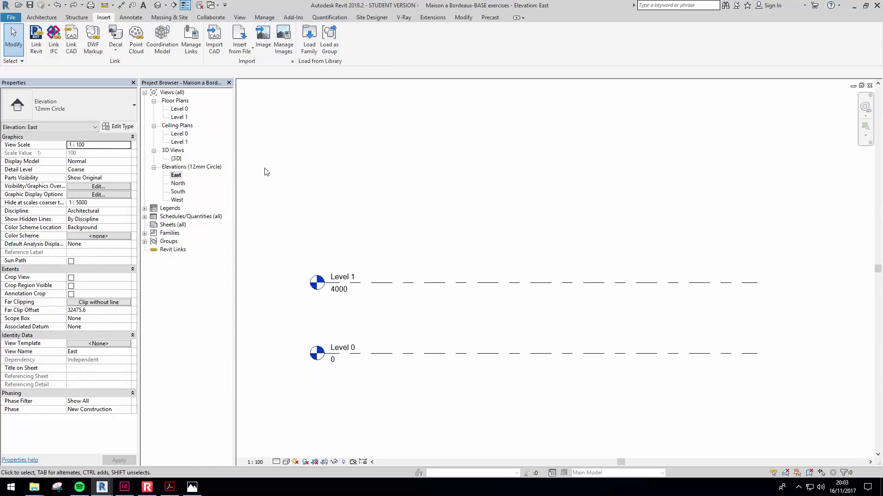
Step: Draw two new levels above Level 1 at elevations of about 7000 and 10400, aligned with the ends of the existing levels
click(37, 17)
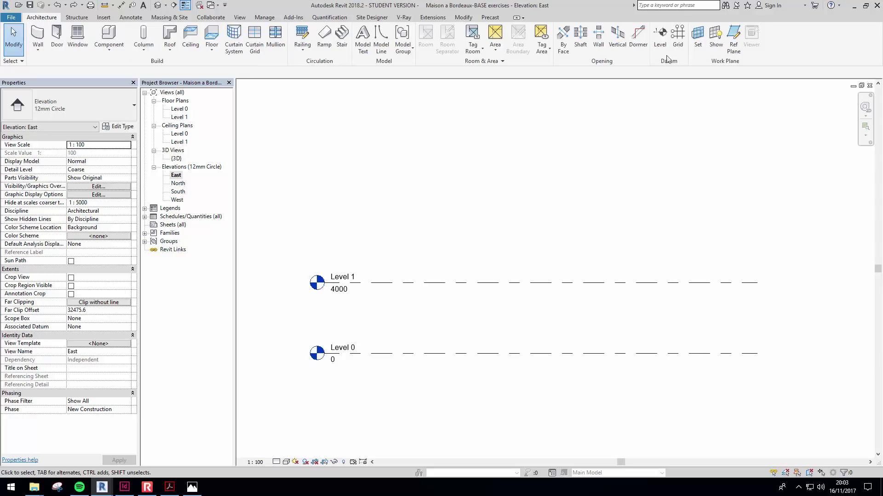
click(665, 39)
click(324, 230)
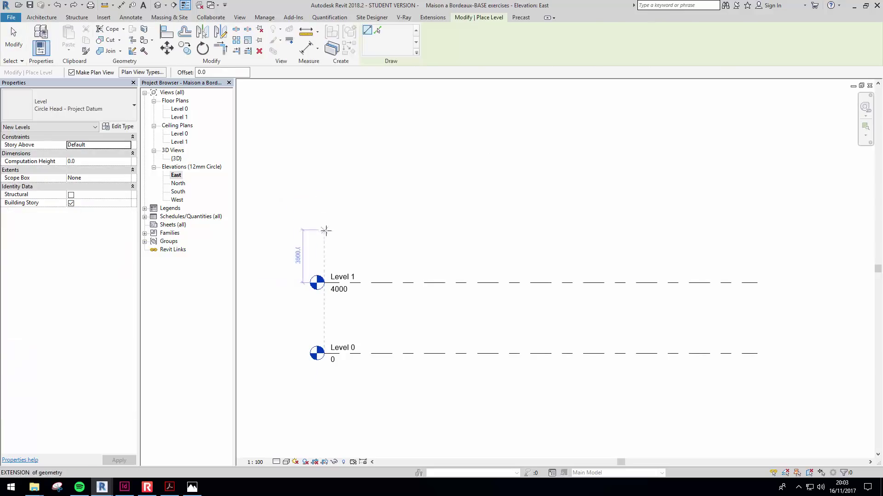
click(757, 230)
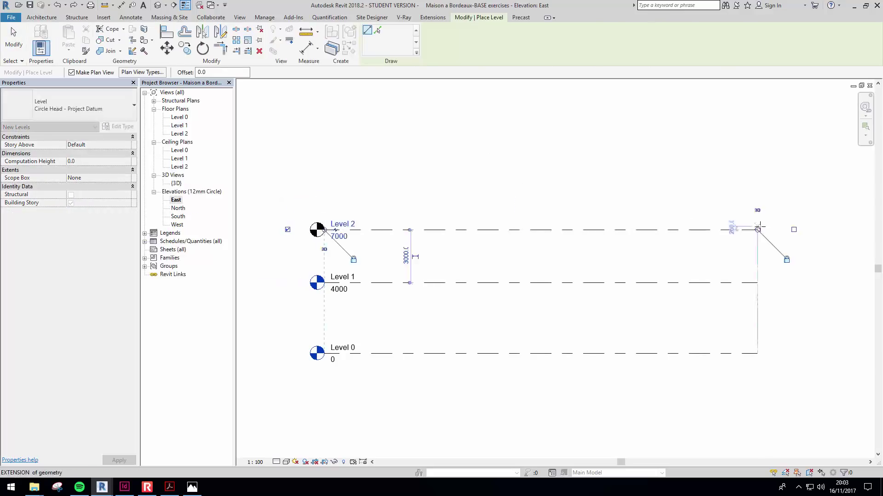
click(324, 169)
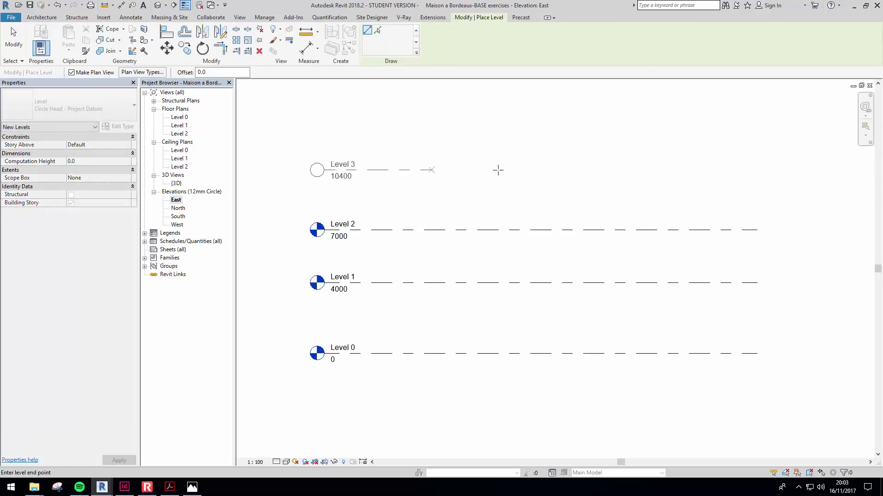
click(757, 170)
middle_drag(788, 197, 804, 184)
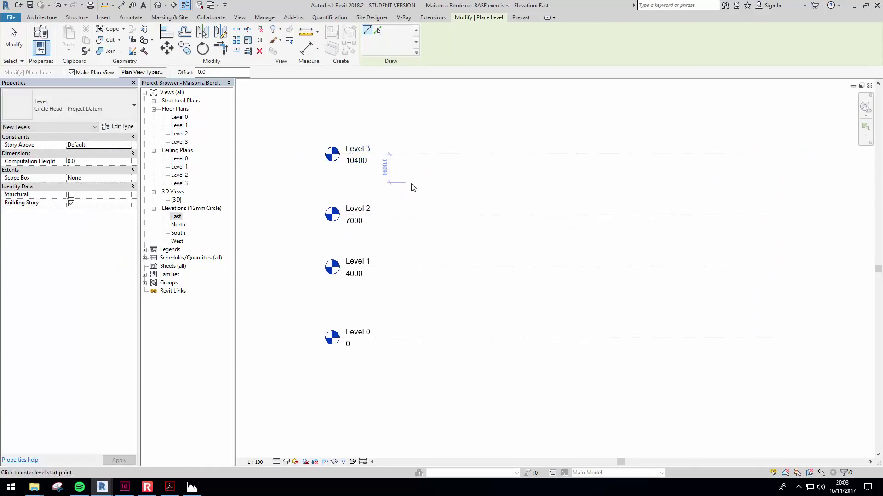
key(Escape)
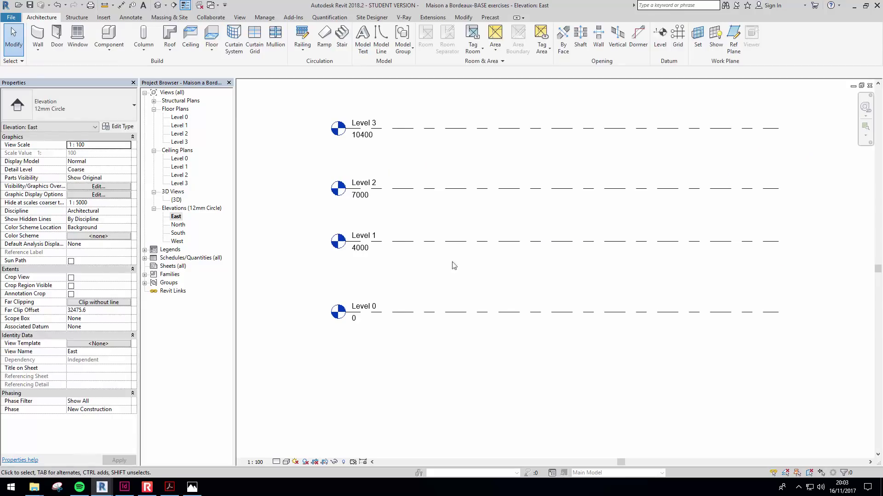
Step: Set the distance between Level 0 and Level 1 to 3150
click(458, 242)
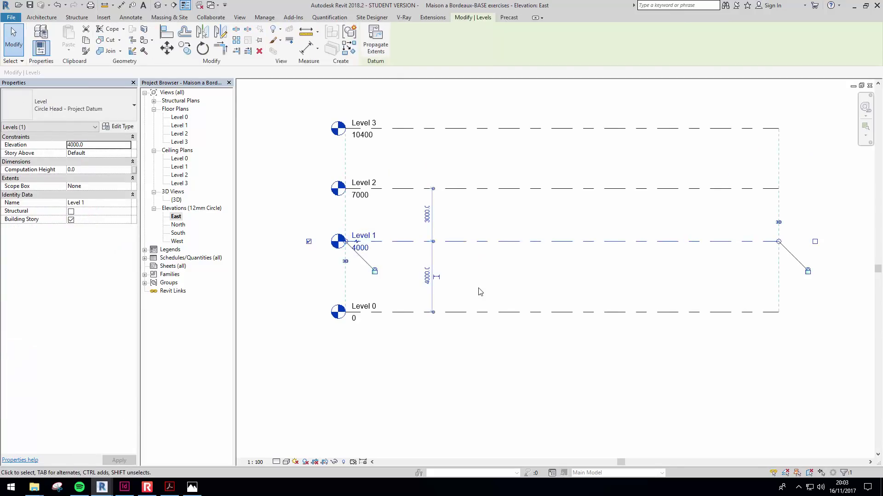
key(Escape)
scroll(463, 240, up, 2)
click(457, 215)
click(473, 253)
text(3150)
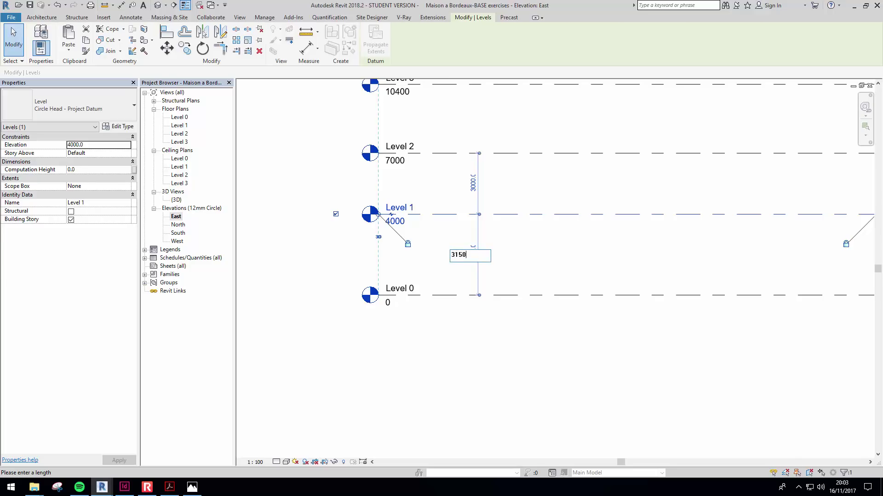
key(Return)
click(469, 256)
middle_drag(469, 256, 439, 283)
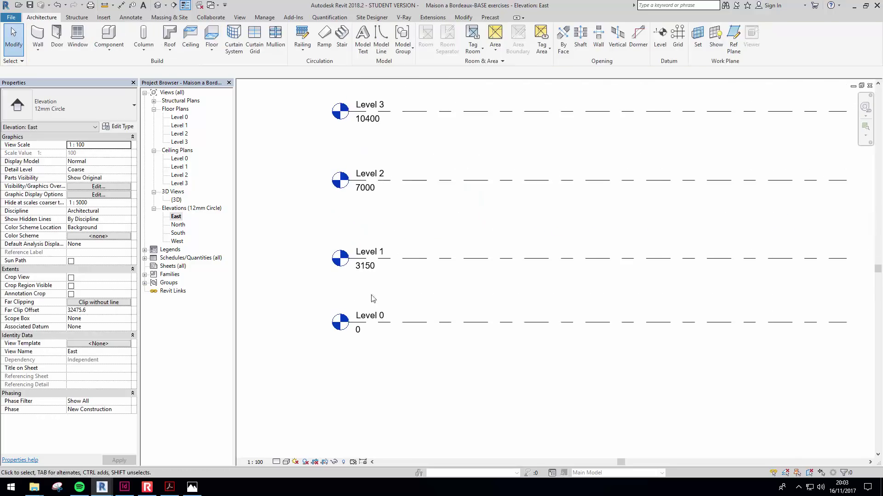
Step: Set the distance between Level 1 and Level 2 to 3150
click(443, 180)
click(443, 218)
text(3150)
key(Return)
click(478, 230)
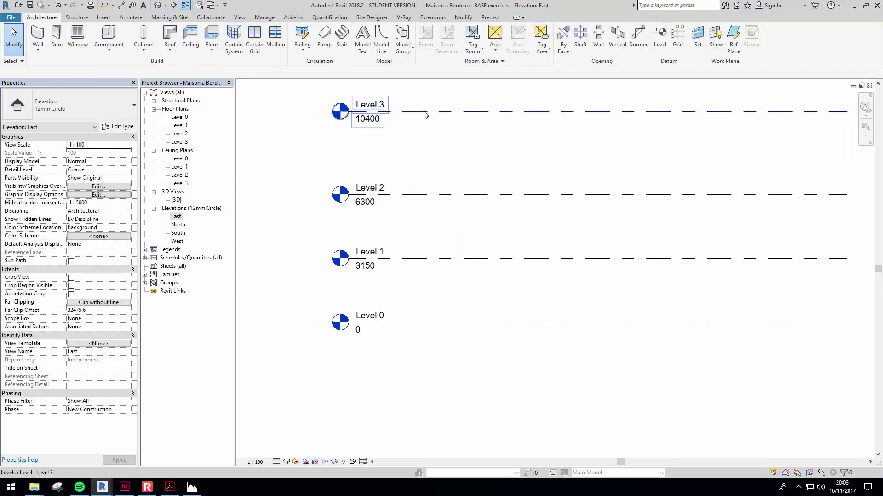
Step: Set the distance between Level 2 and Level 3 to 3150
click(395, 111)
click(443, 152)
text(3150)
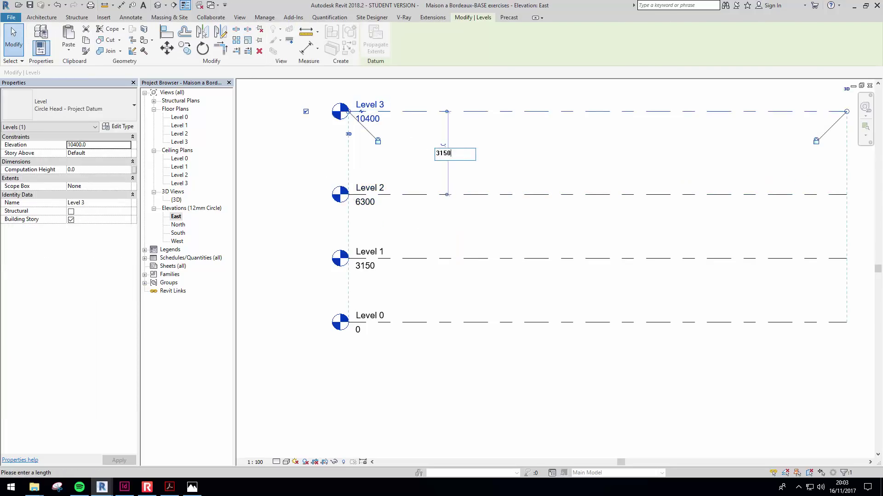
key(Return)
click(455, 230)
scroll(401, 320, up, 2)
middle_drag(402, 319, 410, 351)
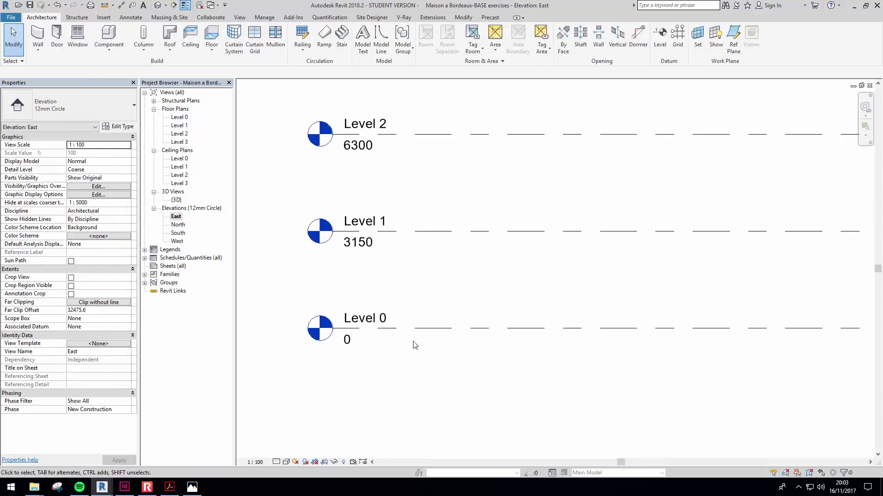
Step: Rename Level 0 as 000-basement, including its corresponding views
middle_drag(411, 302, 450, 309)
click(403, 327)
click(407, 325)
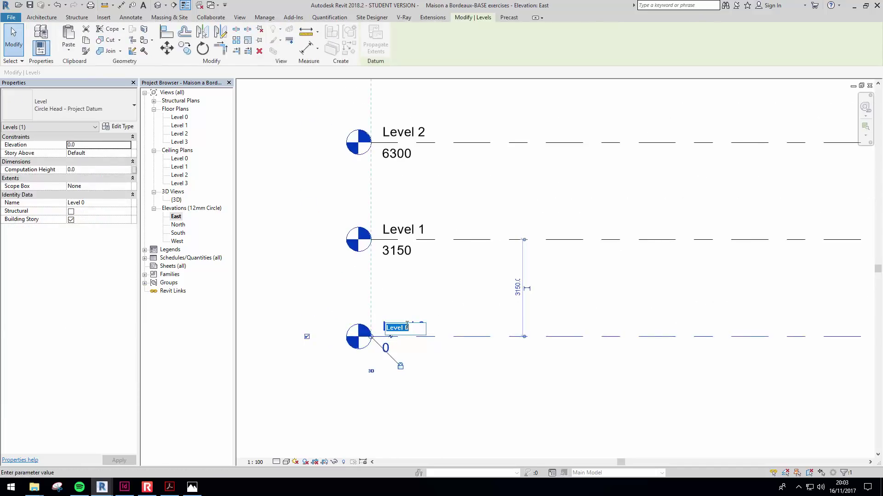
text(000)
text(-basemen)
text(t)
key(Return)
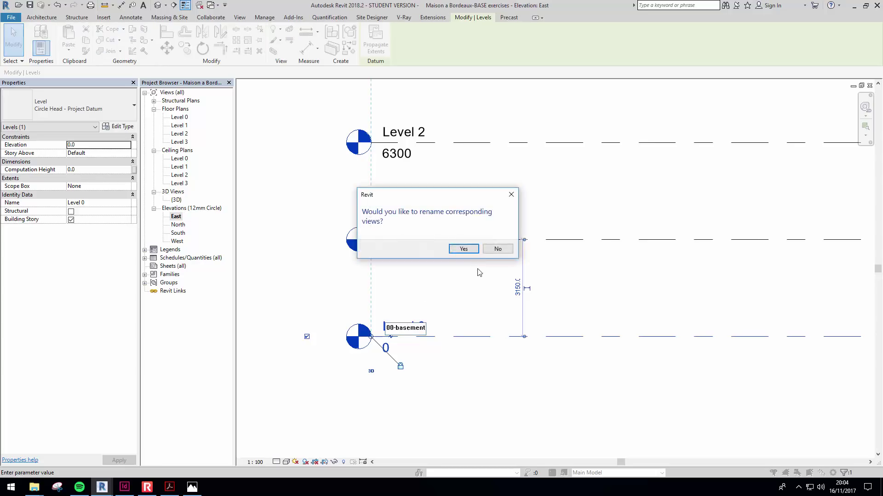
click(460, 249)
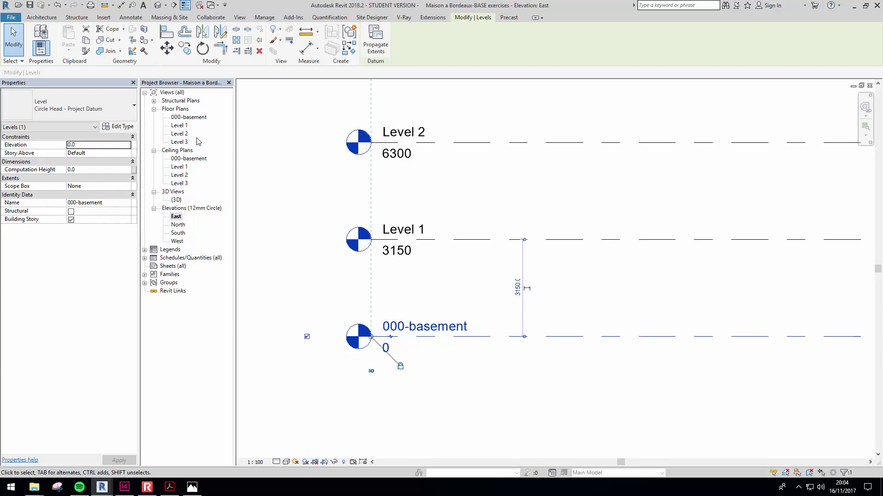
Step: Rename Level 1 as 00-ground, including its corresponding views
double_click(422, 229)
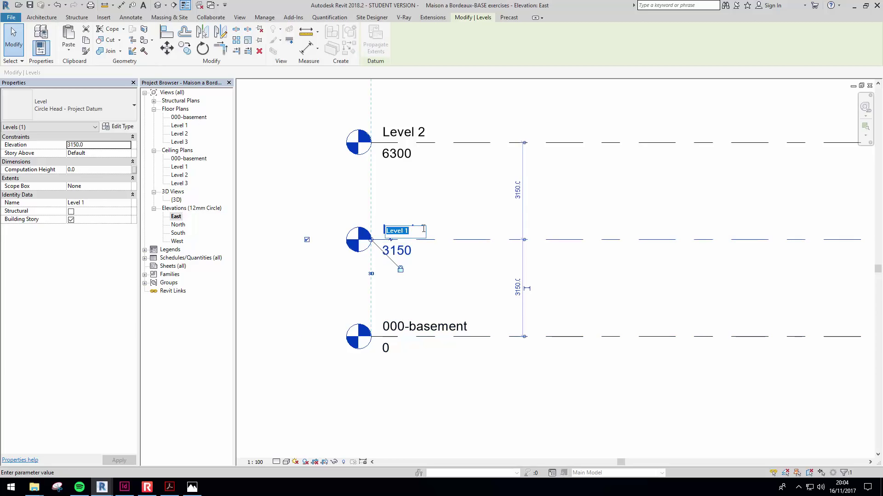
text(00)
key(Return)
click(461, 249)
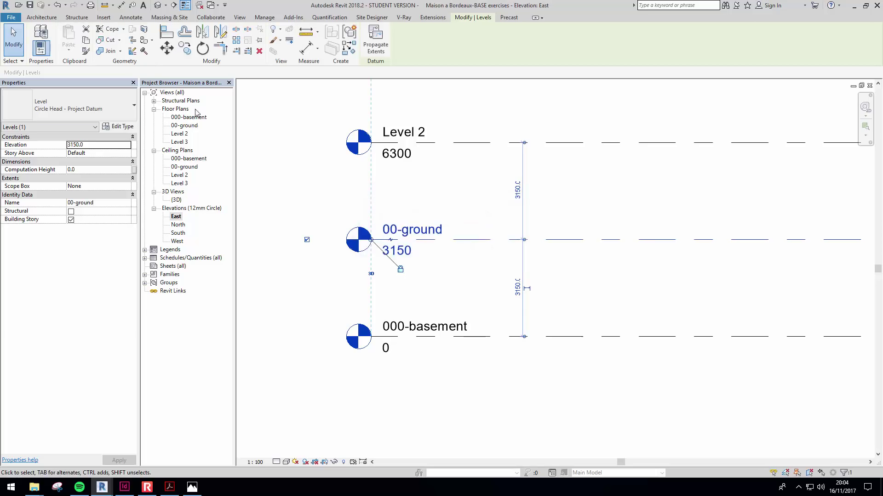
Step: Rename Level 2 as 01-first, including its corresponding views
double_click(403, 132)
text(0)
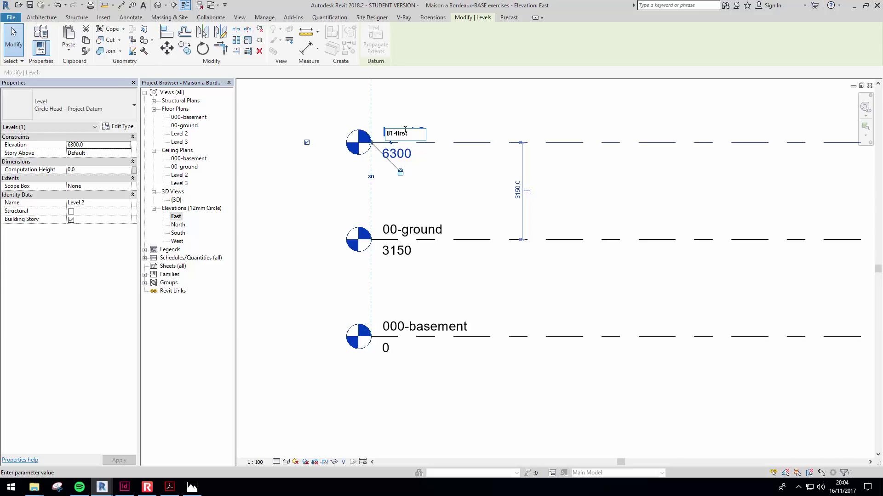
text(1-first)
key(Return)
click(459, 248)
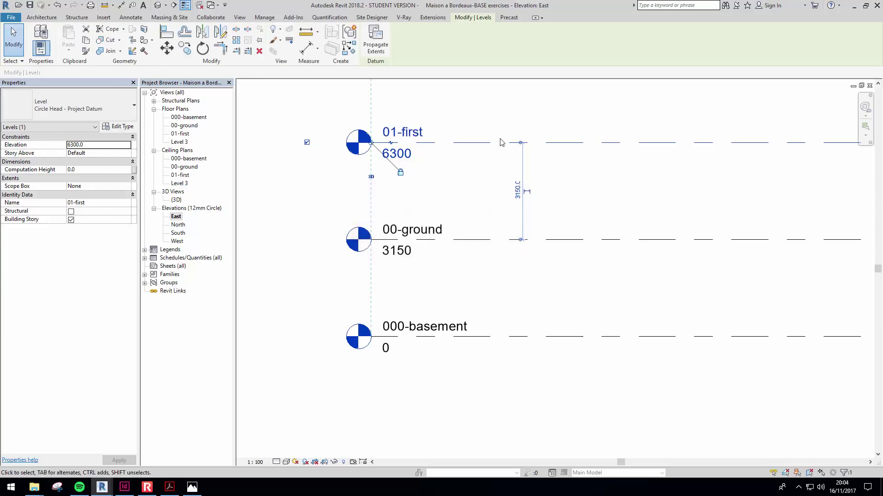
Step: Rename Level 3 as 02-roof, including its corresponding views
key(z)
key(f)
click(431, 196)
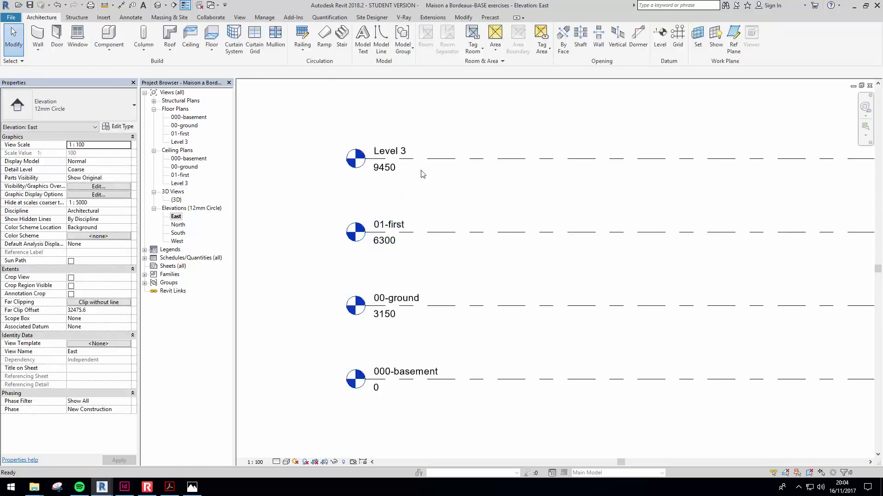
double_click(387, 151)
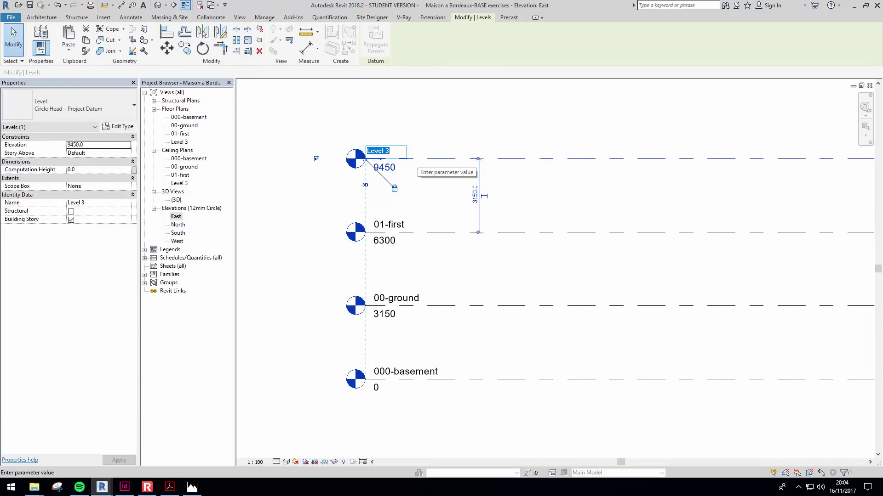
text(02)
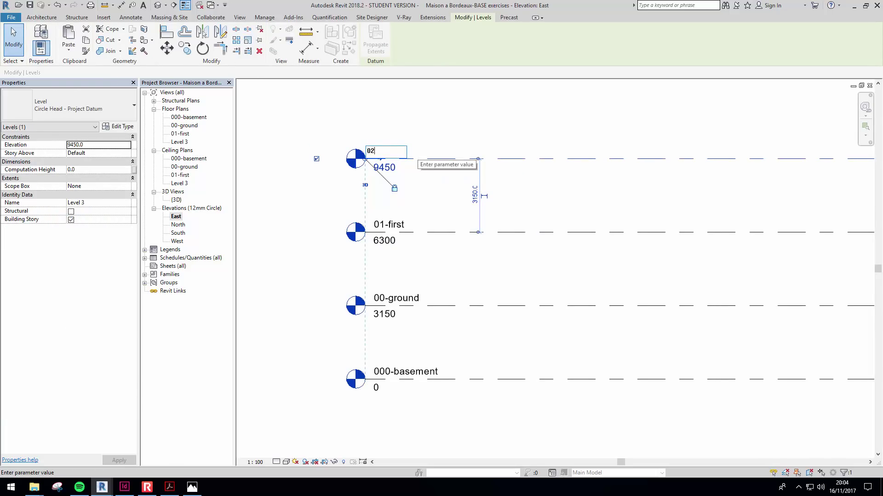
text(-)
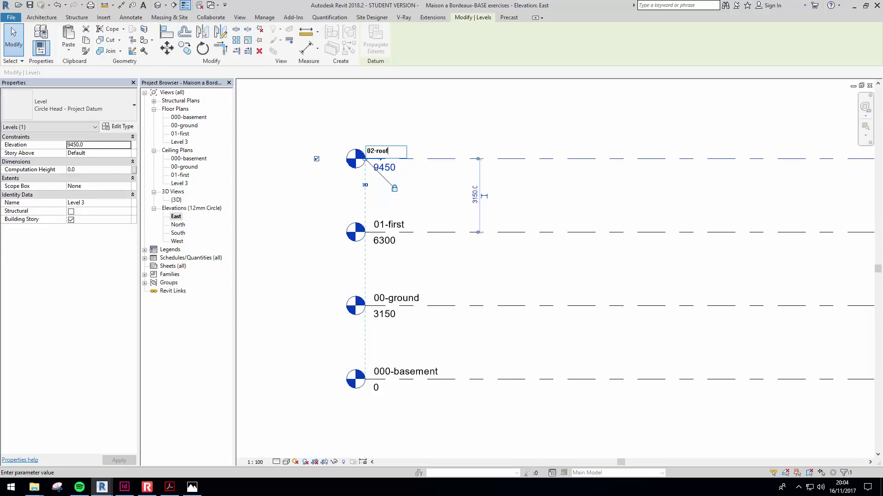
text(roof)
key(Return)
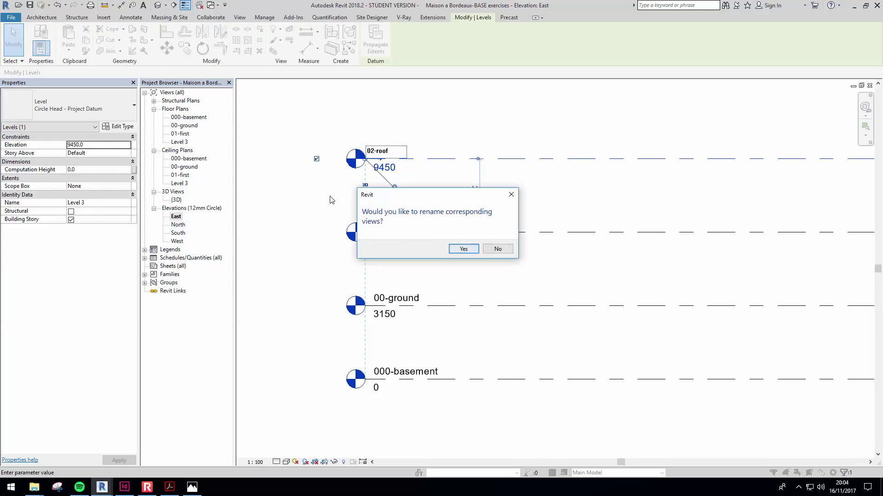
click(463, 249)
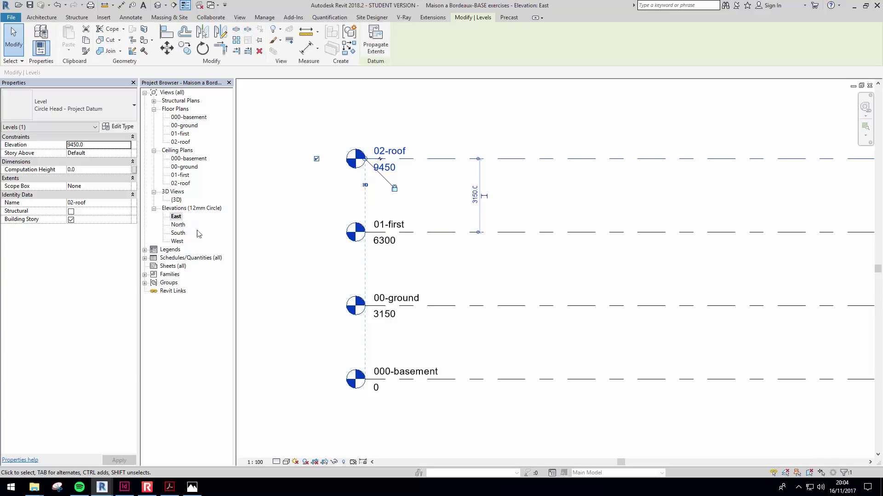
click(528, 348)
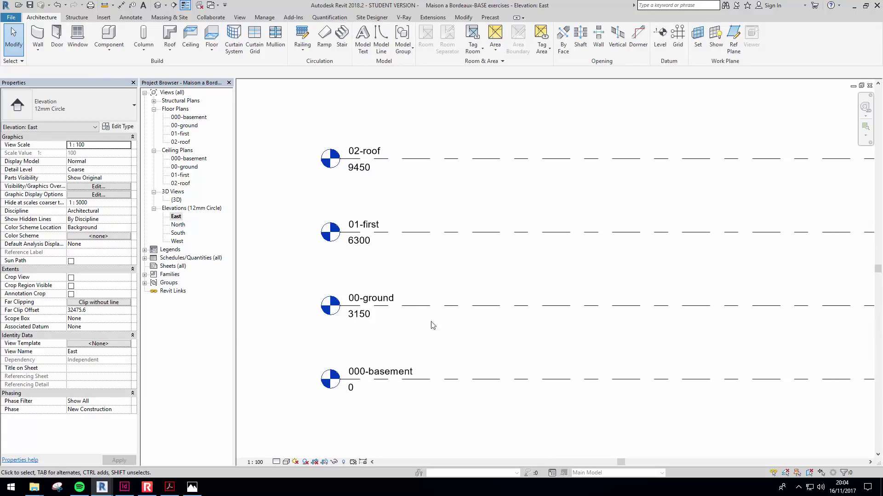
Step: Open the 000-basement floor plan
middle_drag(530, 354, 445, 304)
scroll(504, 333, down, 2)
scroll(484, 262, up, 1)
middle_drag(485, 262, 487, 266)
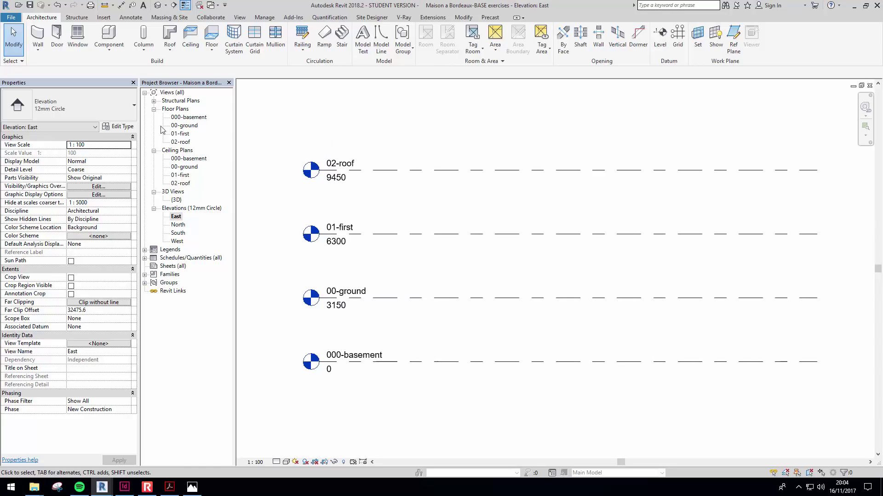
double_click(198, 117)
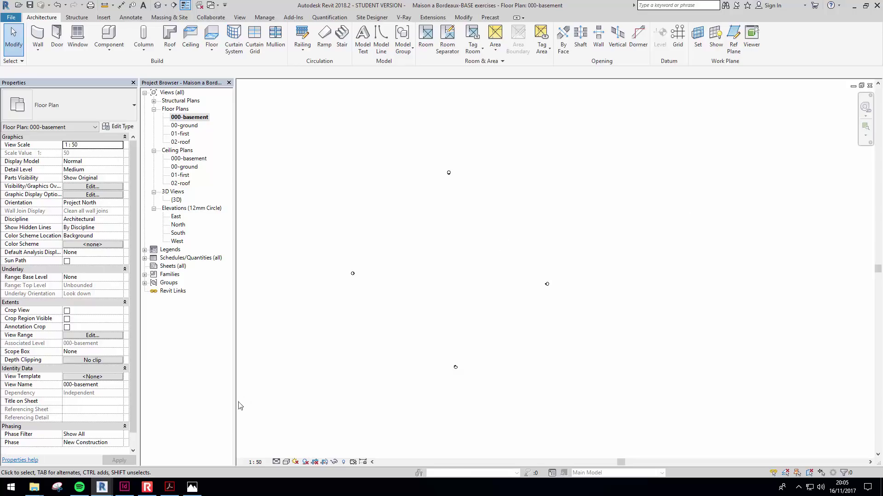
Step: Switch to the finished Maison a Bordeaux project and examine how the grids, their spacing and the walls are arranged in the 000-Basement PLAN view
click(147, 487)
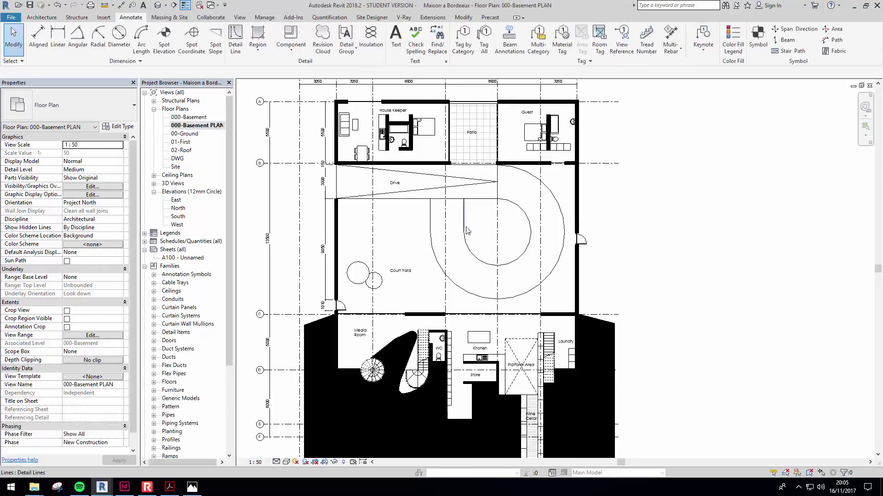
middle_drag(474, 239, 484, 250)
scroll(484, 251, up, 5)
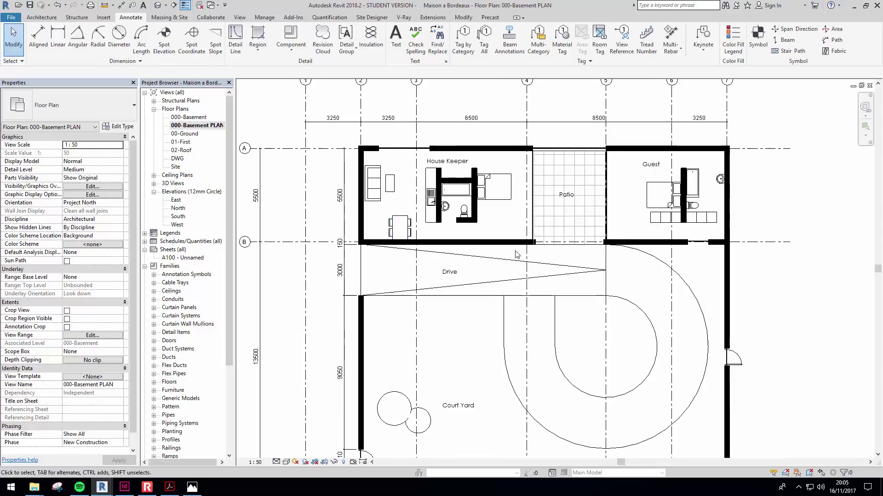
click(457, 245)
key(Escape)
click(455, 243)
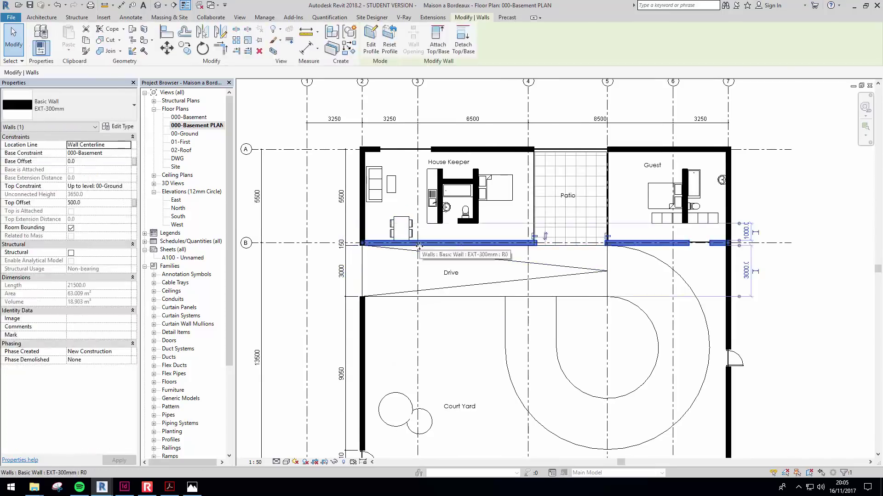
middle_drag(386, 274, 388, 256)
middle_drag(287, 251, 313, 309)
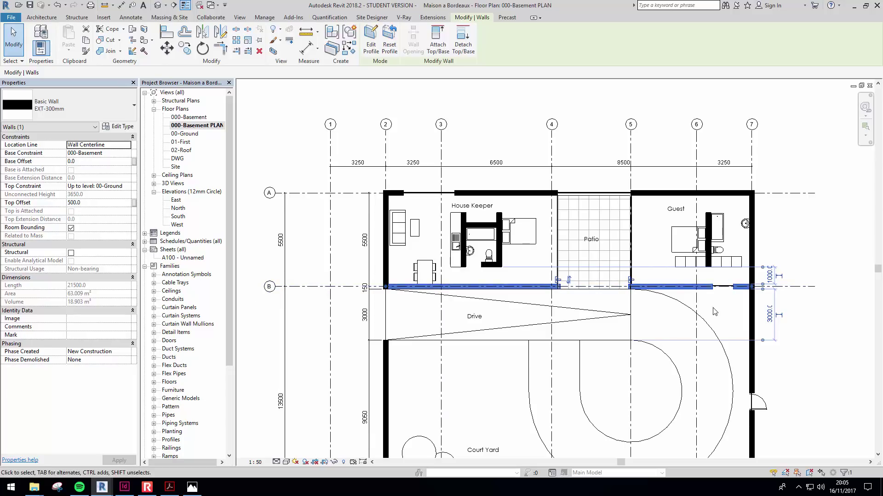
middle_drag(392, 186, 358, 188)
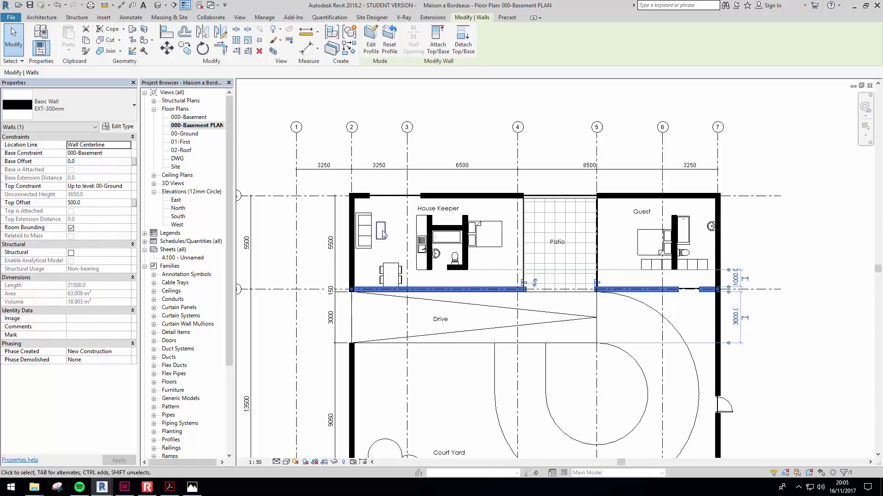
scroll(350, 138, up, 1)
middle_drag(351, 137, 386, 129)
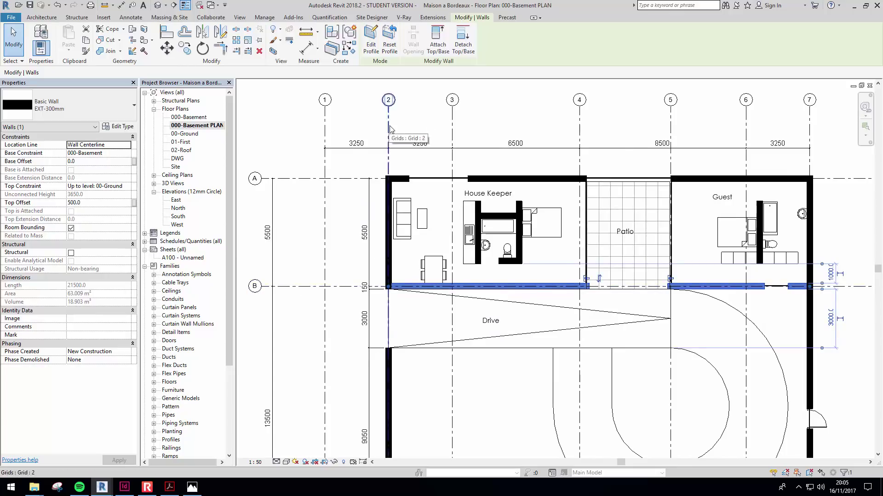
scroll(419, 355, down, 1)
scroll(393, 210, down, 2)
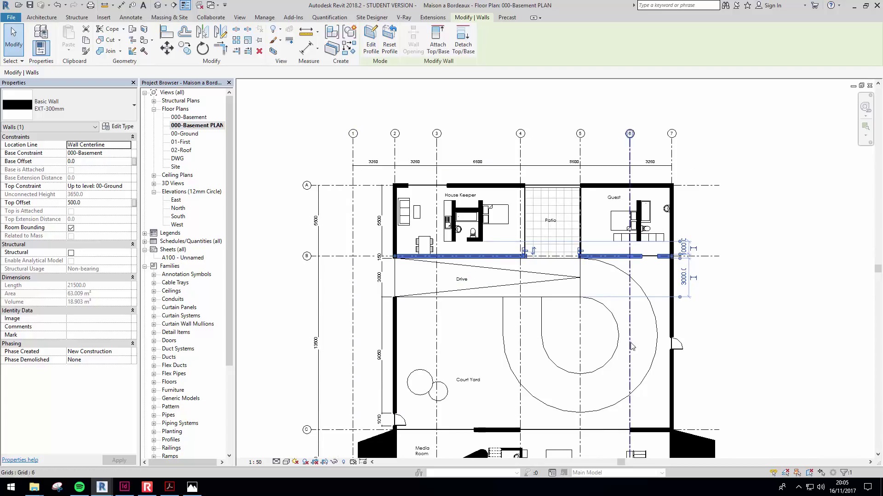
key(Escape)
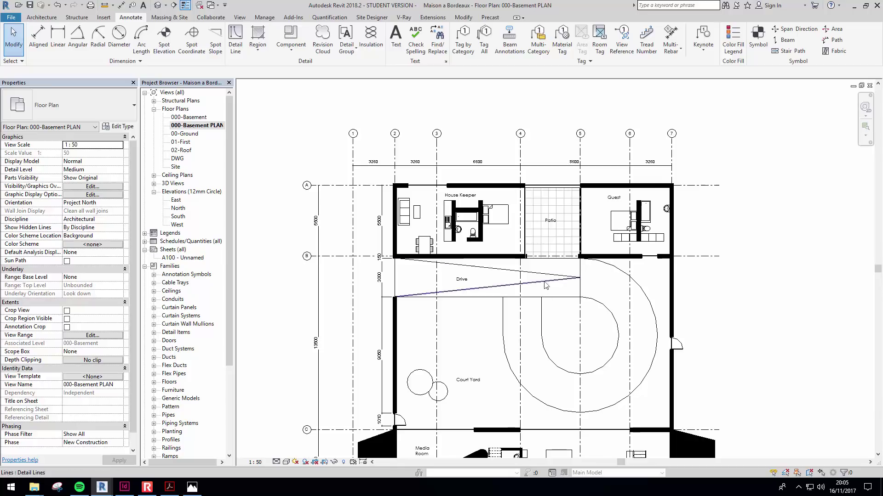
middle_drag(539, 323, 502, 288)
Step: Switch back to the BASE exercises project and draw a vertical grid between the west elevation marker and the north and south markers
click(86, 459)
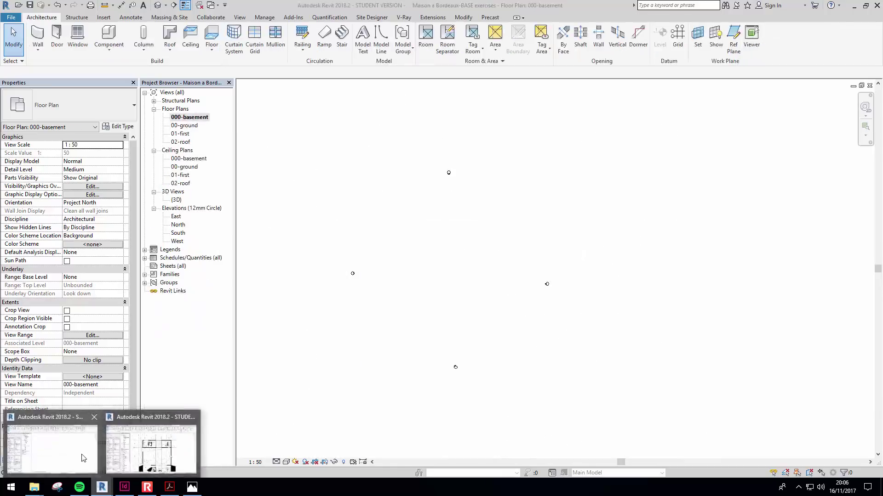
middle_drag(460, 256, 466, 257)
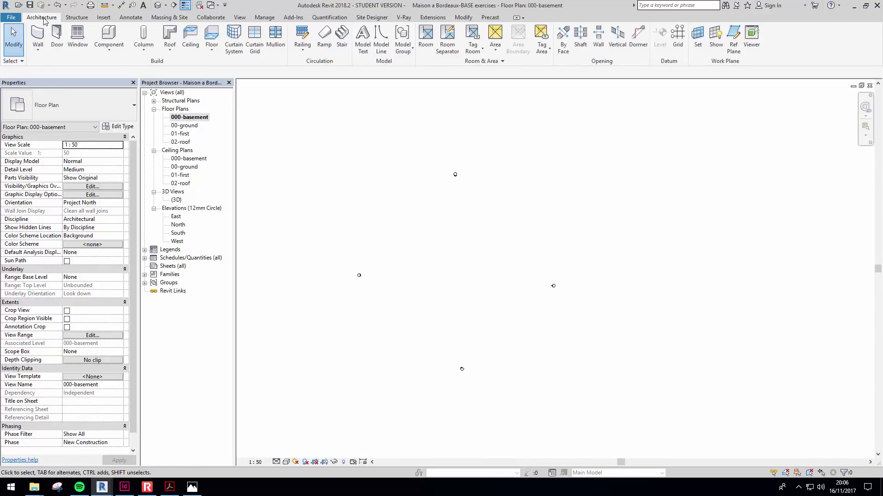
click(682, 39)
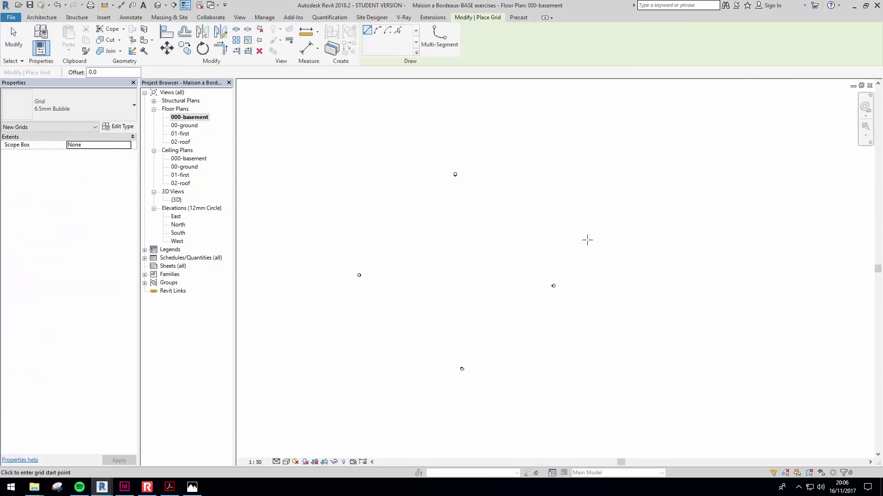
middle_drag(405, 228, 427, 232)
click(418, 359)
click(418, 191)
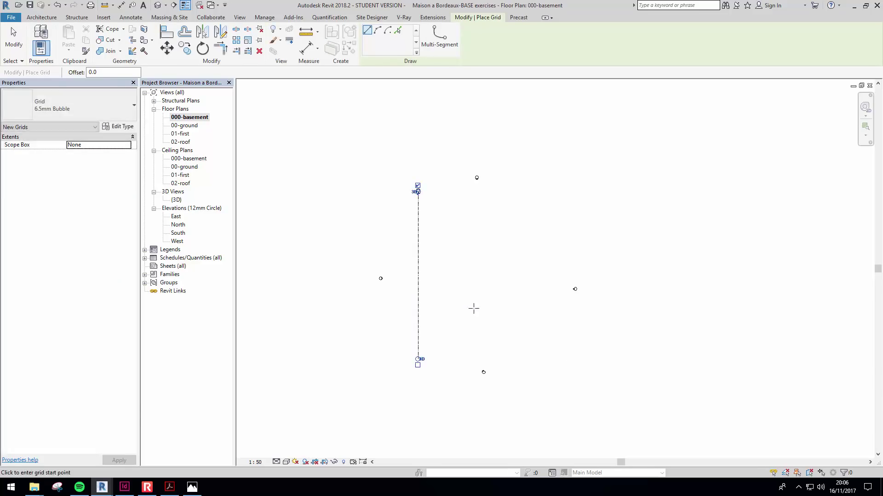
Step: Draw four more vertical grids east of the first, about 6000, 8000, 8000 and 6000 apart, with their ends aligned to it
click(448, 359)
click(449, 191)
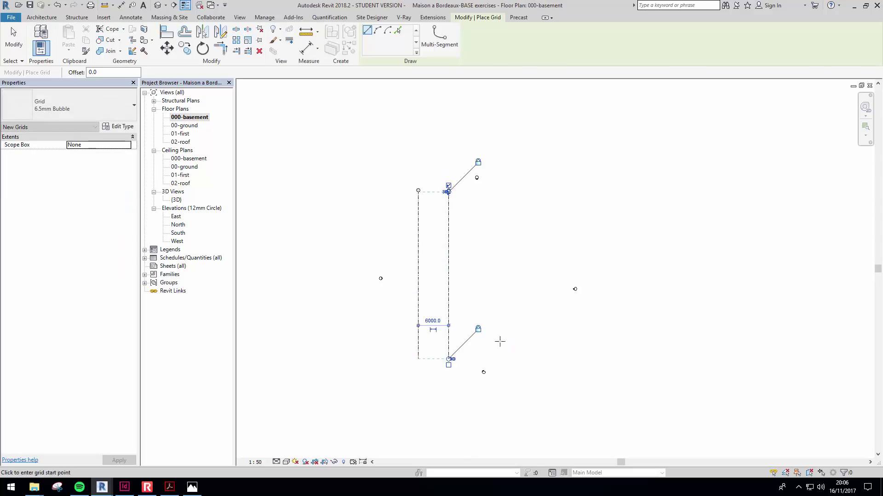
click(489, 359)
click(490, 191)
click(531, 359)
click(531, 191)
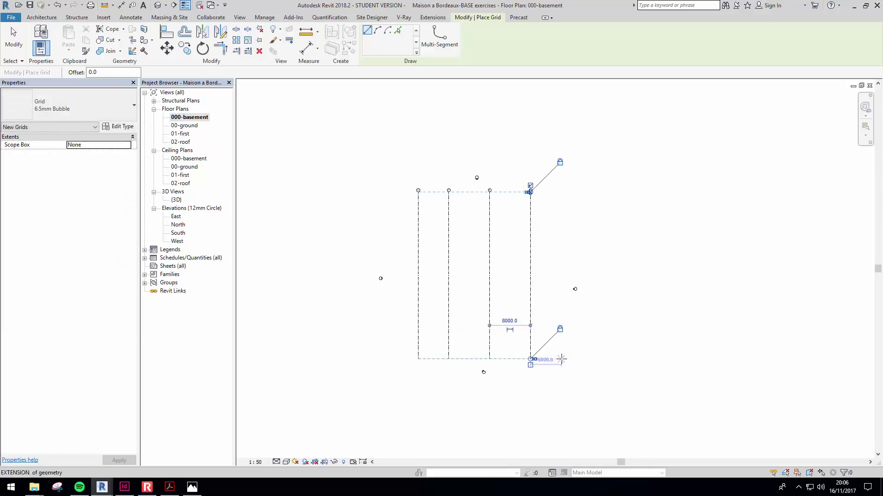
click(561, 359)
click(560, 191)
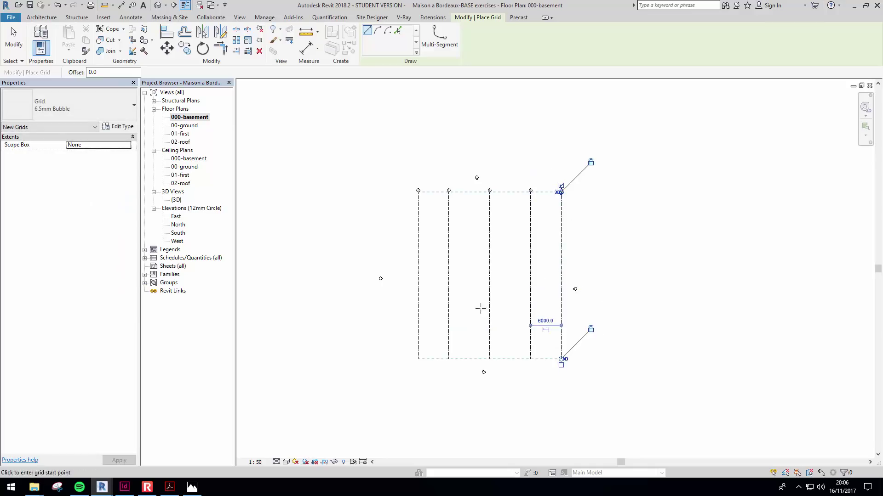
scroll(420, 233, up, 3)
key(Escape)
key(Escape)
Step: Rename the westernmost vertical grid as 1
scroll(415, 194, up, 2)
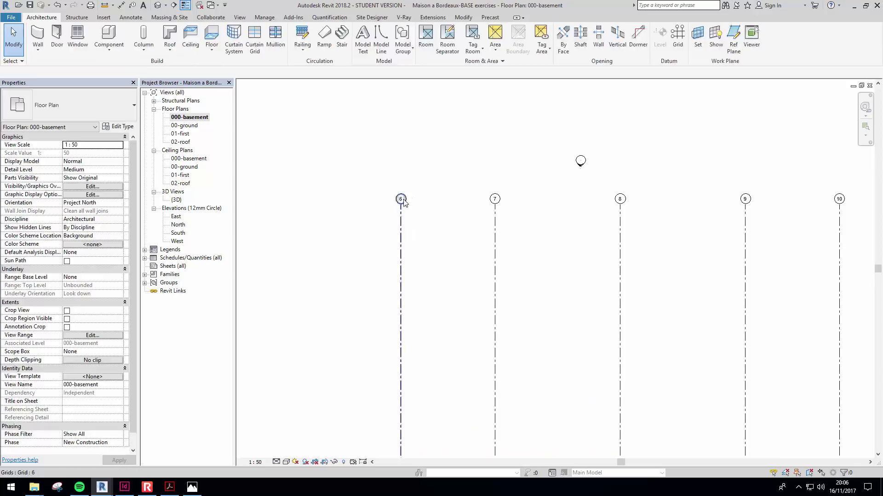
double_click(401, 199)
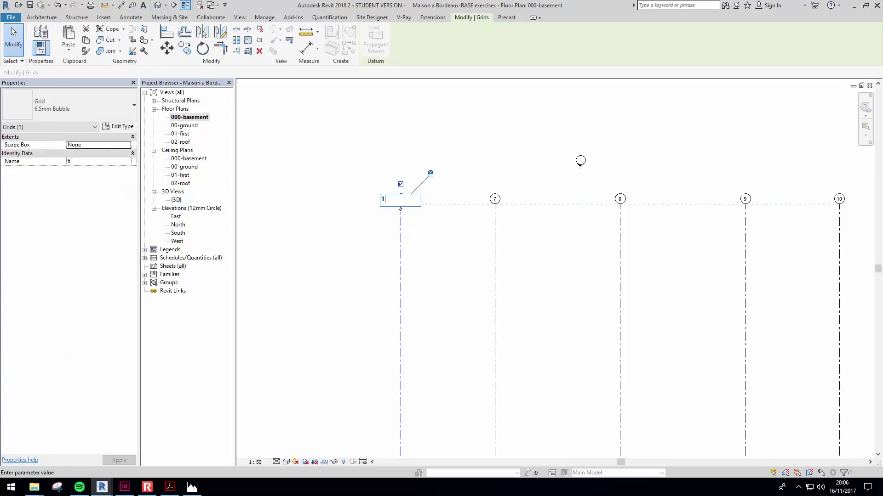
key(Return)
key(Escape)
click(494, 247)
key(Escape)
middle_drag(453, 238, 438, 233)
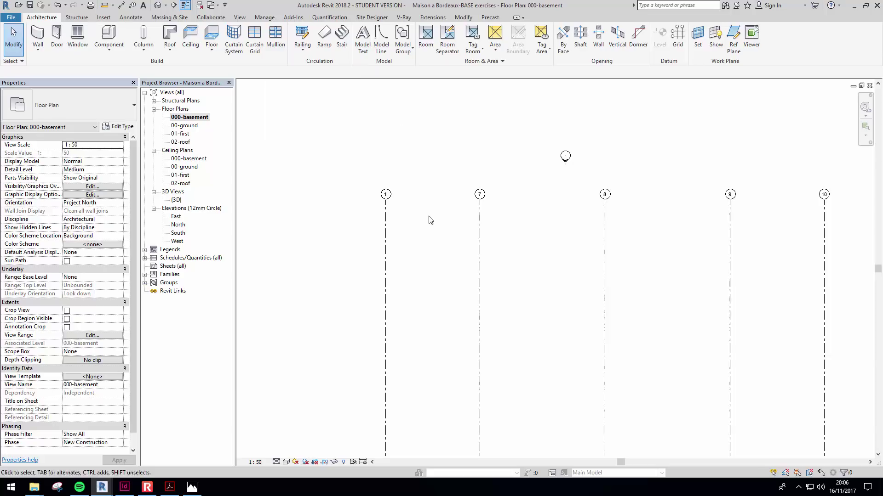
middle_drag(430, 220, 406, 201)
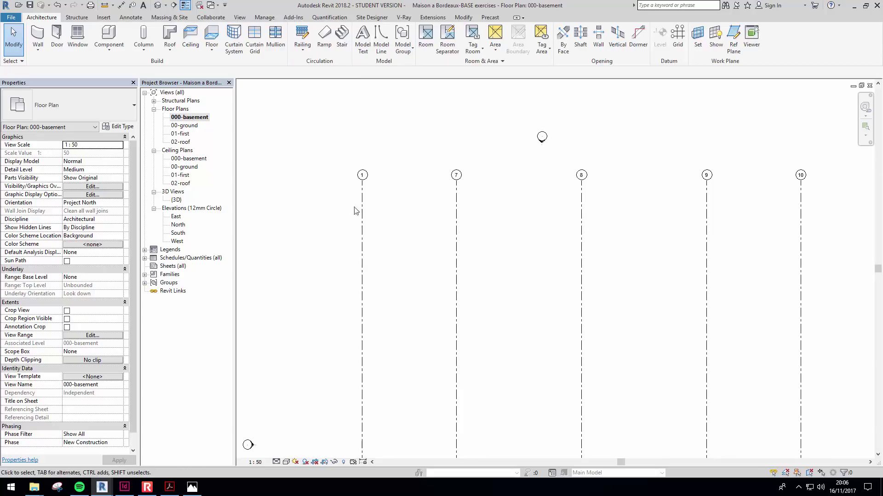
Step: Place one continuous aligned dimension string across the five vertical grids 1, 7, 8, 9 and 10, just below their bubbles
click(457, 198)
key(Escape)
click(135, 19)
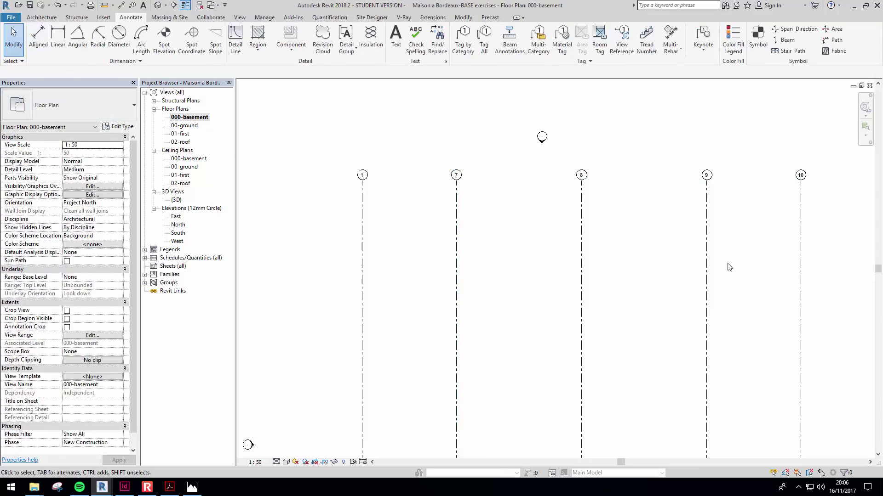
middle_drag(593, 213, 522, 210)
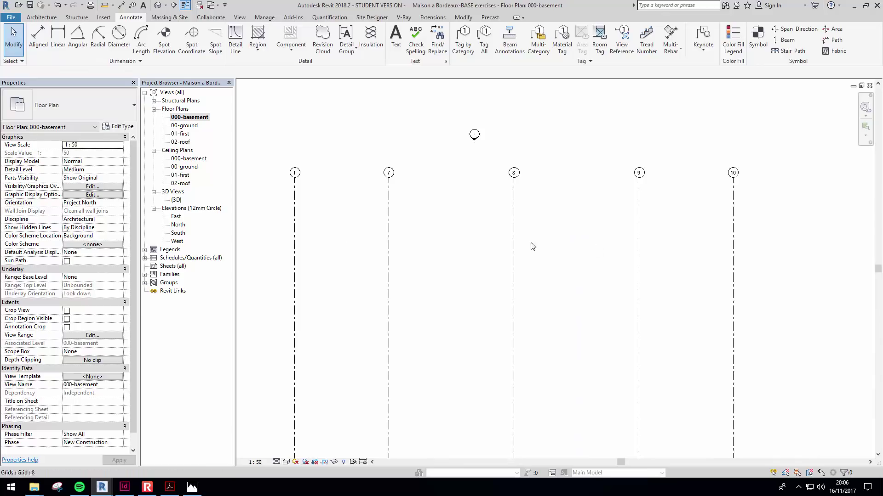
middle_drag(363, 224, 429, 231)
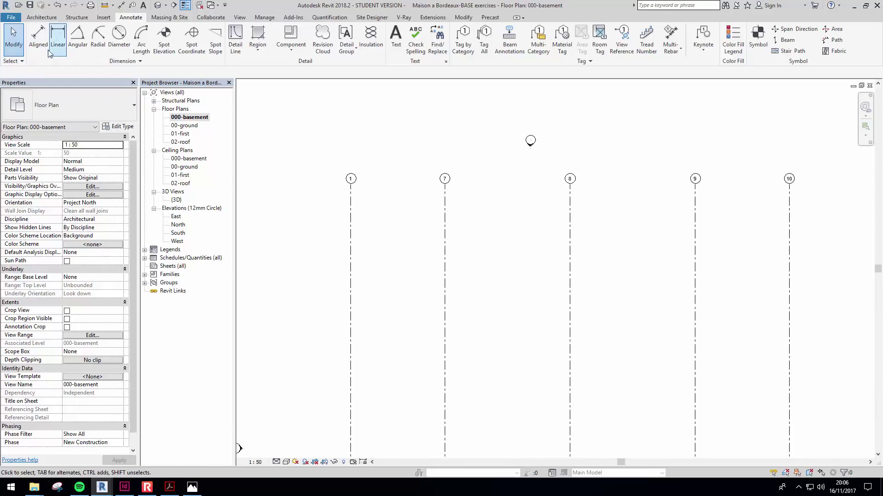
click(36, 39)
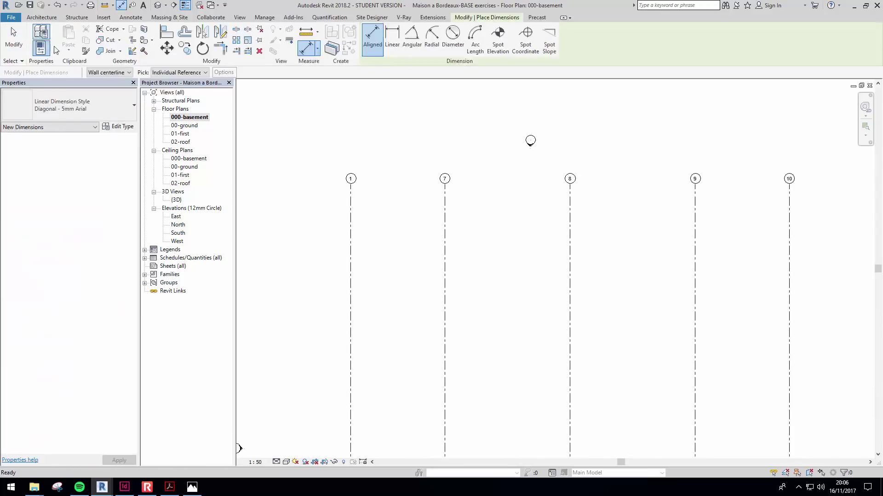
key(Escape)
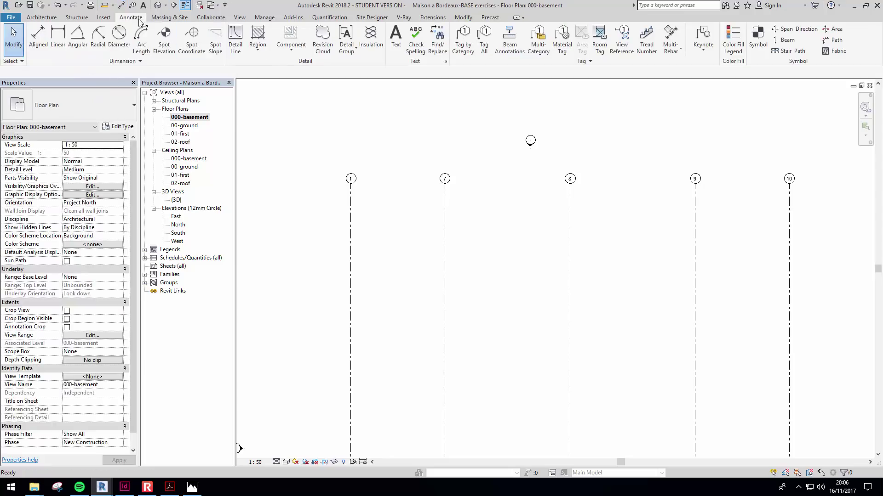
click(40, 37)
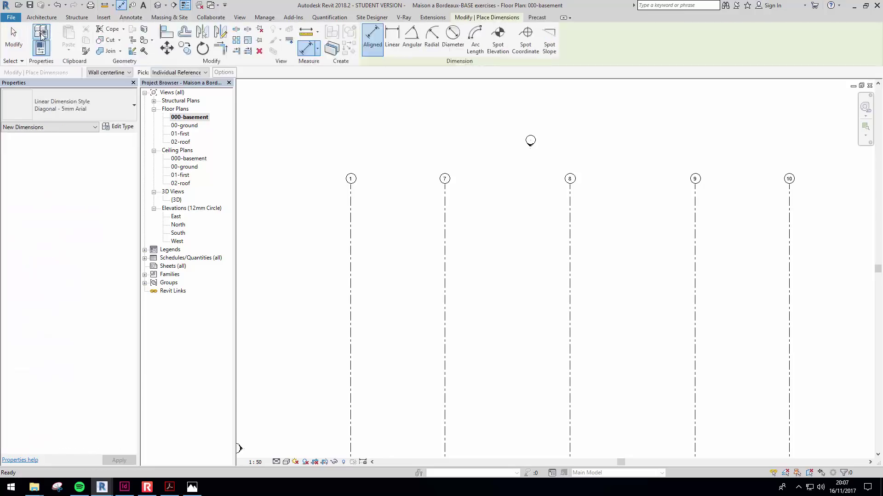
click(352, 217)
click(445, 232)
click(569, 227)
click(696, 225)
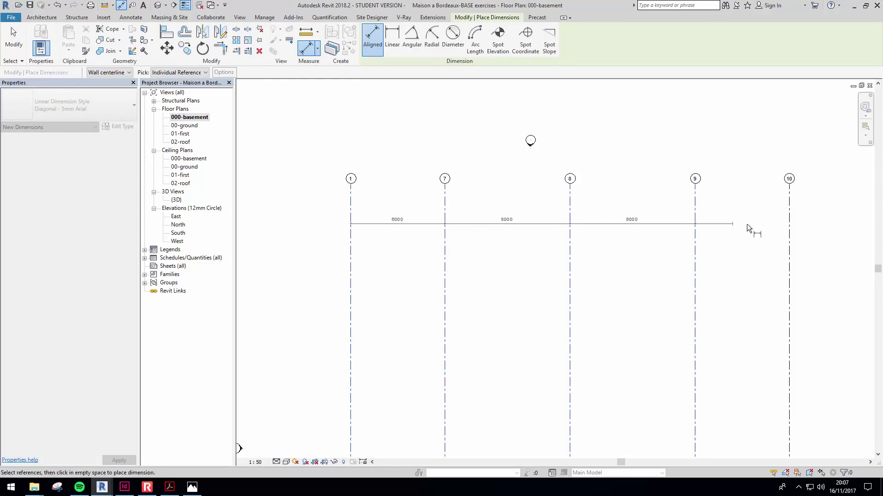
click(790, 226)
middle_drag(711, 227, 665, 242)
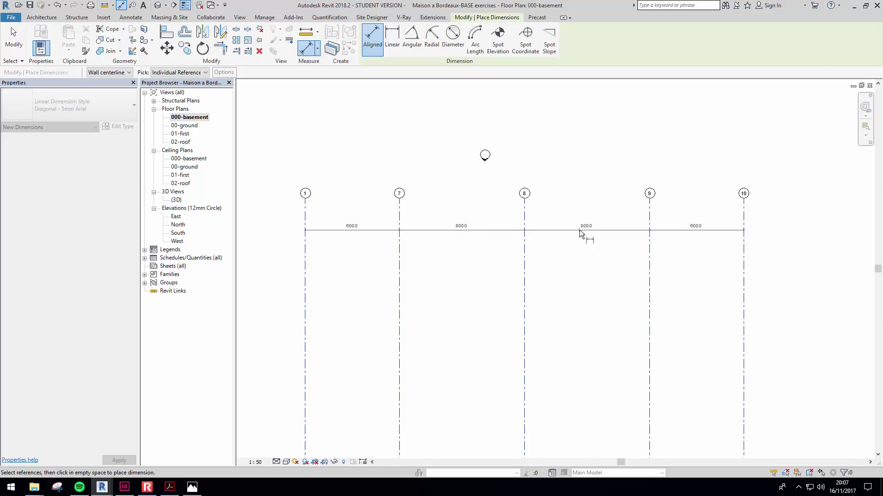
click(579, 229)
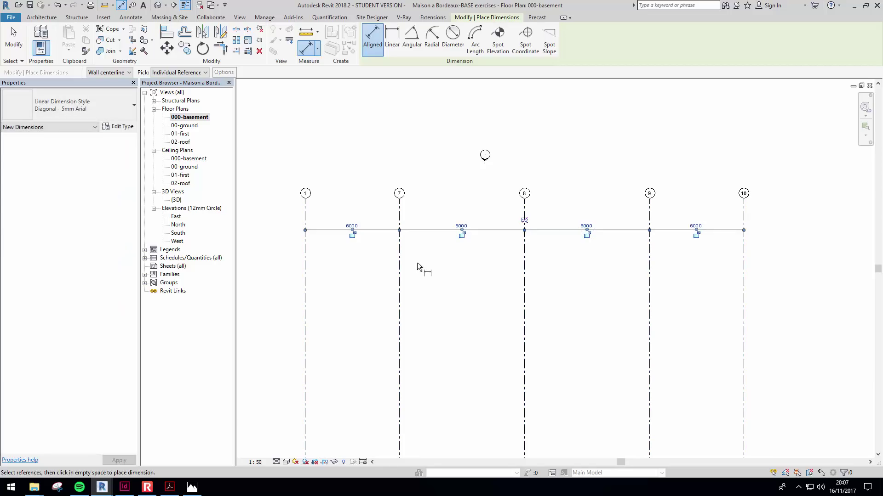
key(Escape)
key(Escape)
Step: Move grid 7 so that its distance from grid 1 is 3250
middle_drag(399, 261, 428, 247)
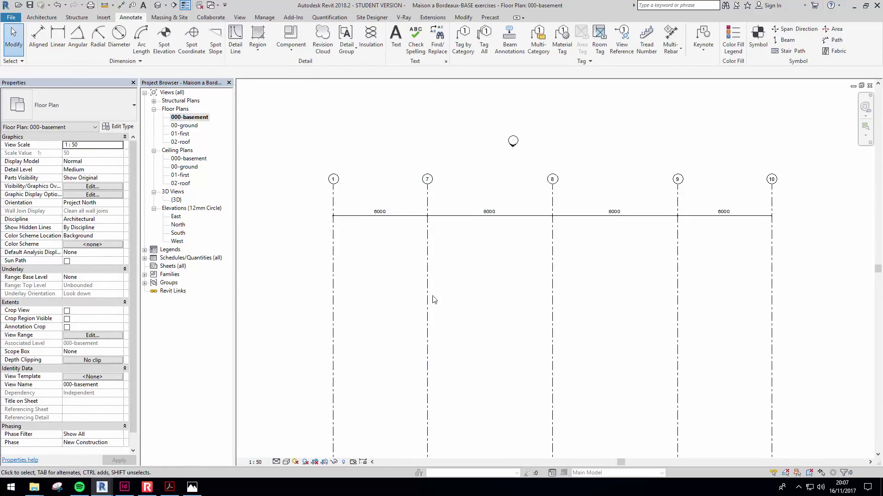
middle_drag(428, 247, 476, 251)
middle_drag(494, 282, 482, 278)
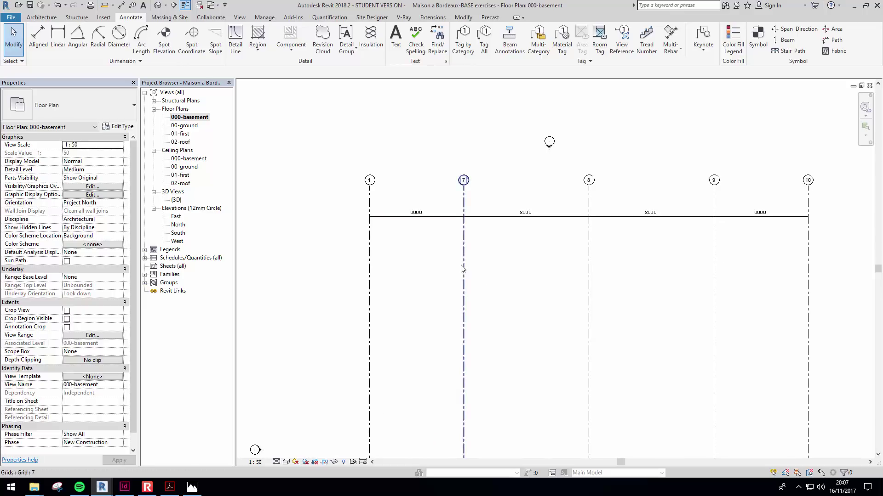
click(463, 271)
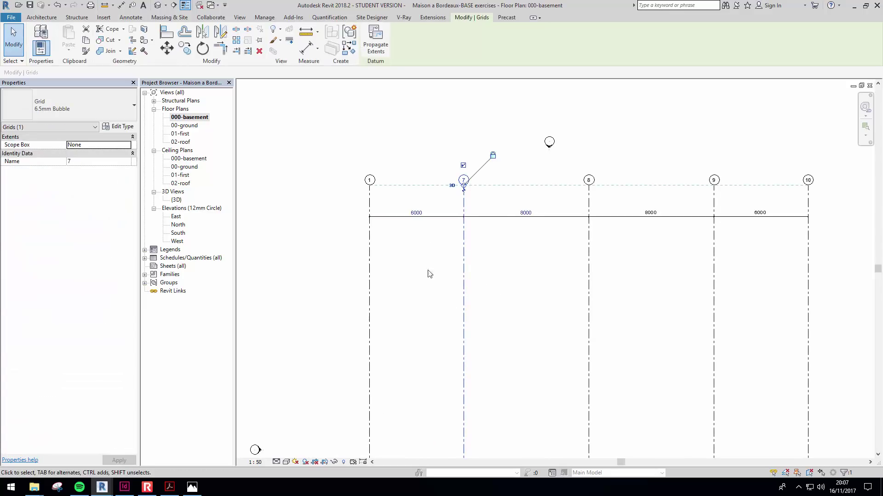
click(427, 237)
click(463, 246)
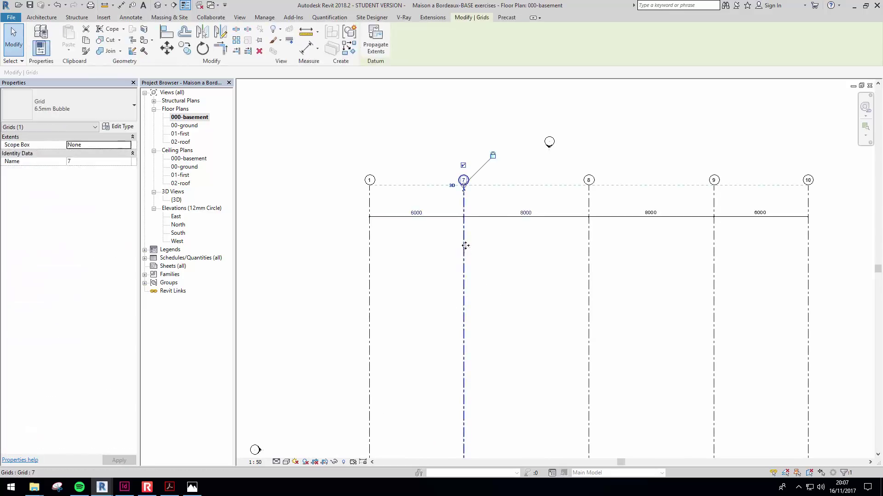
scroll(503, 205, up, 2)
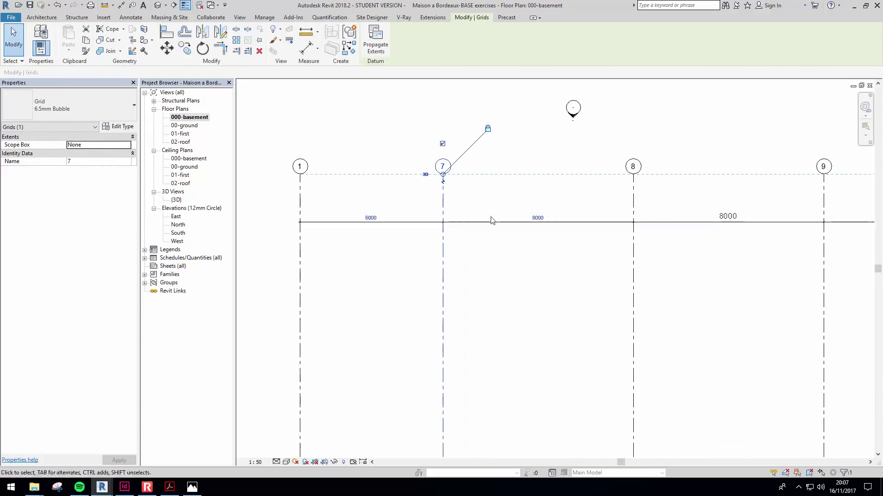
middle_drag(403, 301, 427, 290)
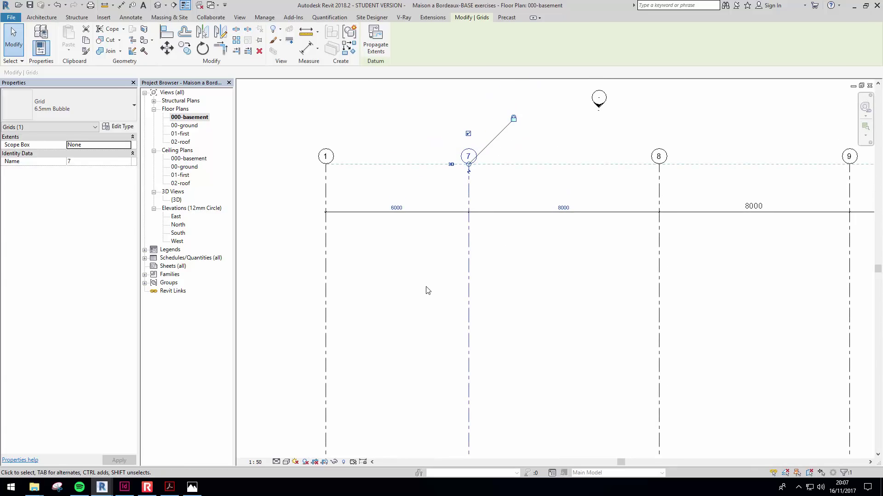
click(397, 208)
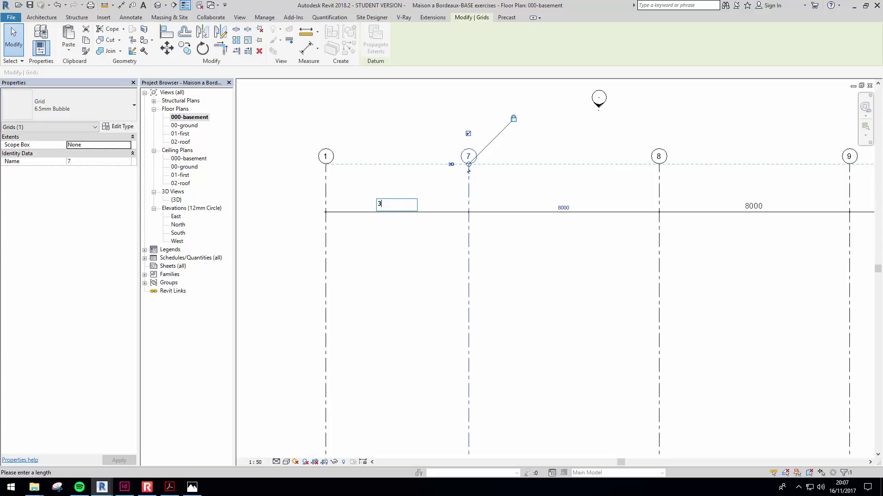
key(Return)
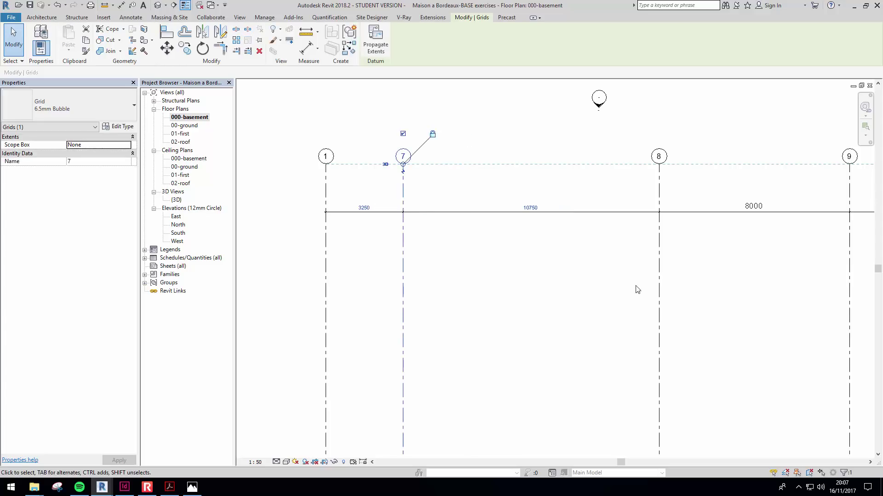
key(Escape)
Step: Move grid 8 so that its distance from grid 7 is 3250
scroll(598, 262, down, 2)
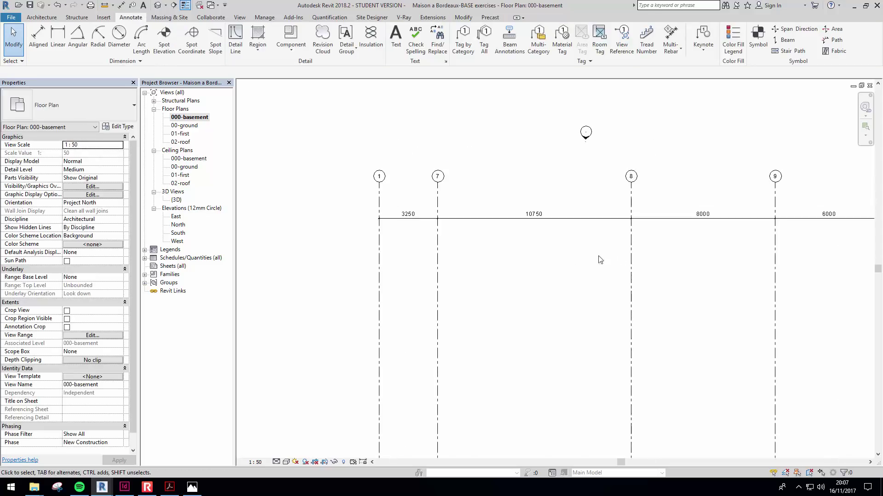
click(632, 267)
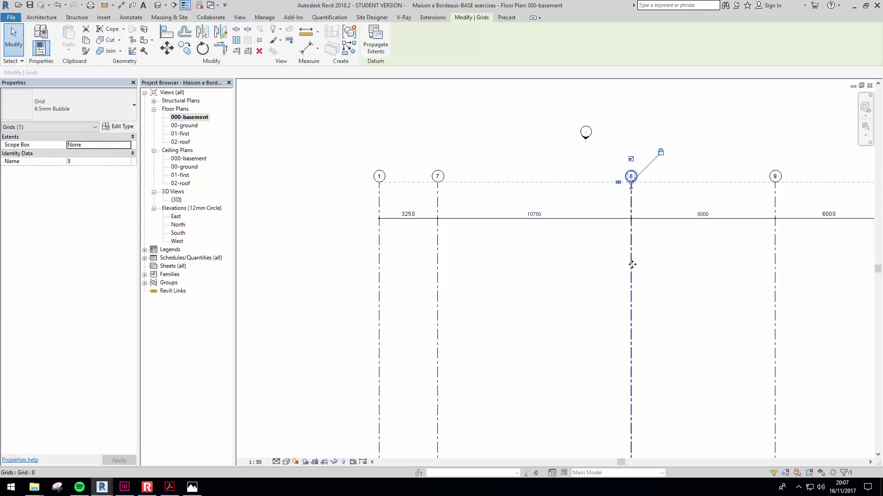
scroll(537, 217, up, 3)
scroll(537, 217, down, 1)
click(536, 215)
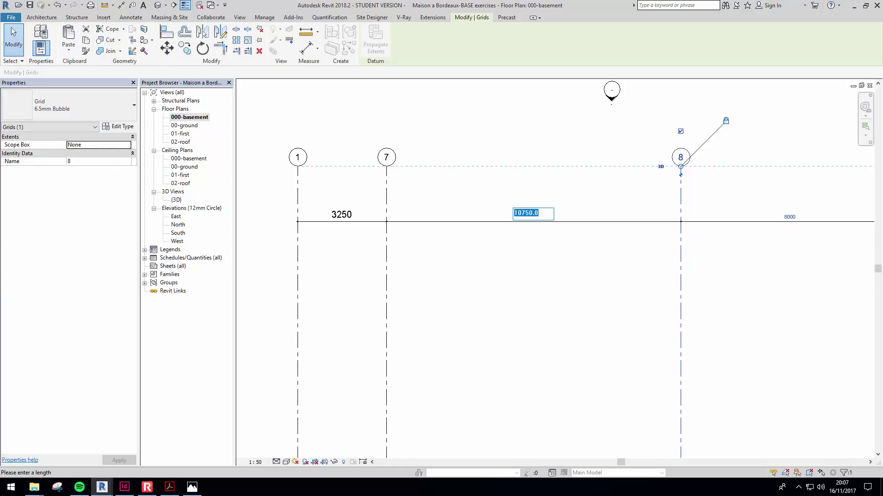
key(Return)
click(591, 306)
Step: Move grid 9 so that its distance from grid 8 is 6500
middle_drag(592, 308, 550, 277)
scroll(537, 266, down, 1)
click(749, 265)
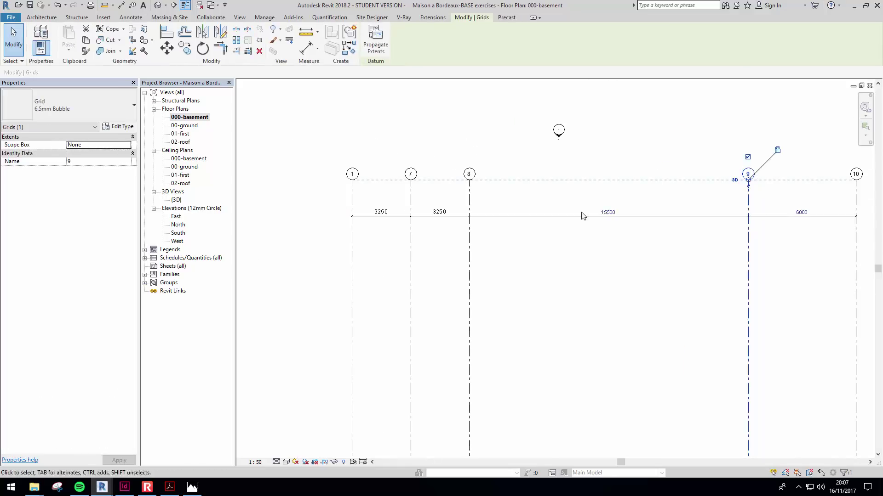
click(607, 212)
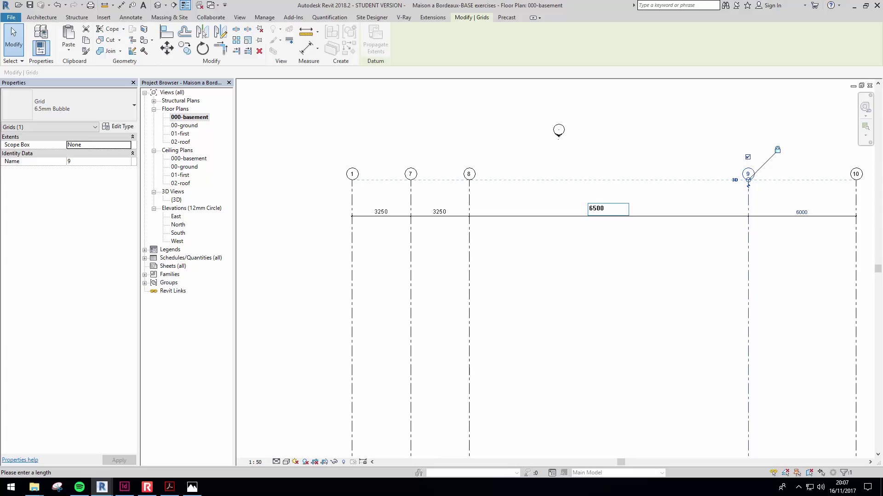
key(Return)
click(656, 236)
Step: Move grid 10 so that its distance from grid 9 is 4650
middle_drag(658, 238, 600, 212)
click(801, 251)
click(666, 185)
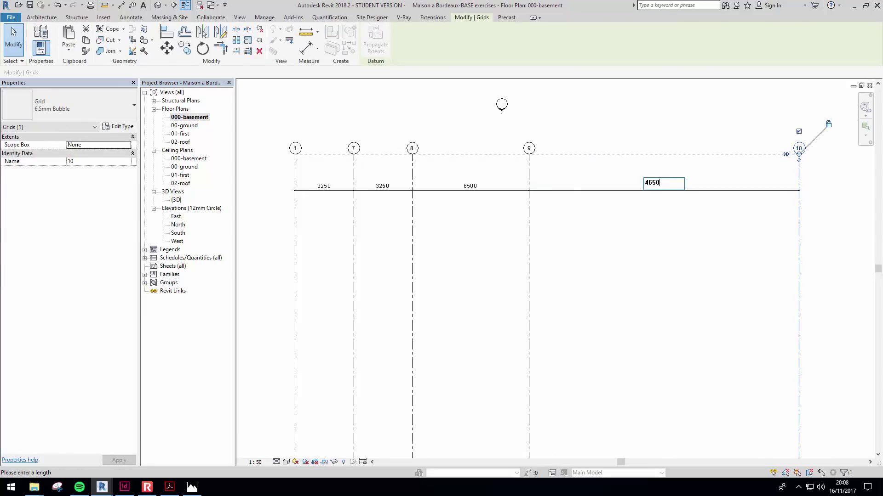
key(Return)
click(668, 187)
Step: Draw two more vertical grids east of grid 10, about 2820 and 2640 apart, with their bubbles at the north end
middle_drag(625, 189, 604, 174)
scroll(604, 181, down, 1)
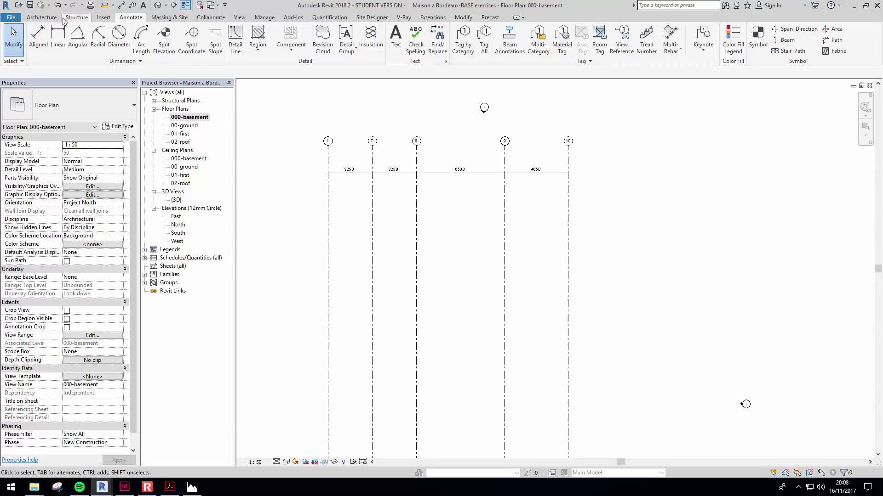
scroll(124, 20, up, 3)
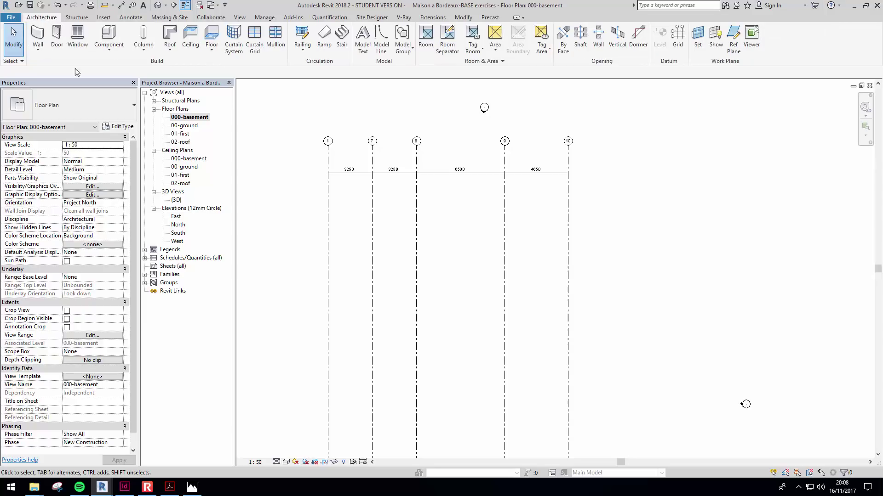
click(677, 37)
middle_drag(637, 278, 624, 235)
click(592, 447)
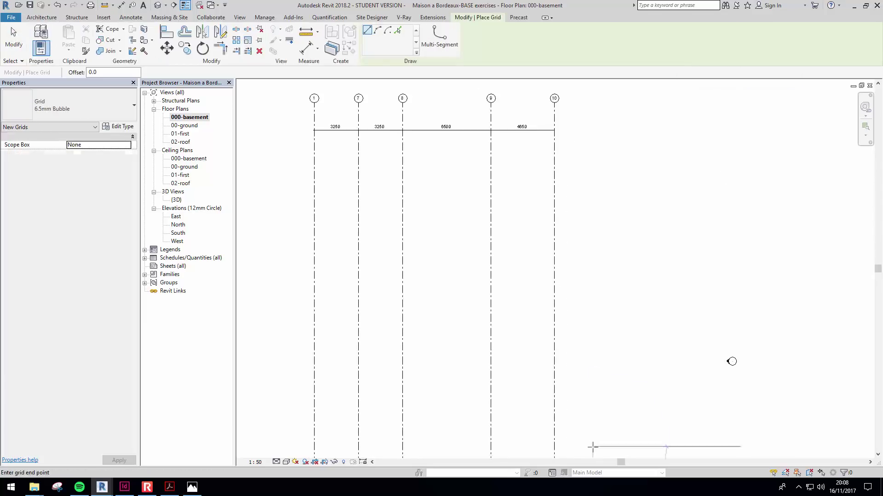
click(593, 103)
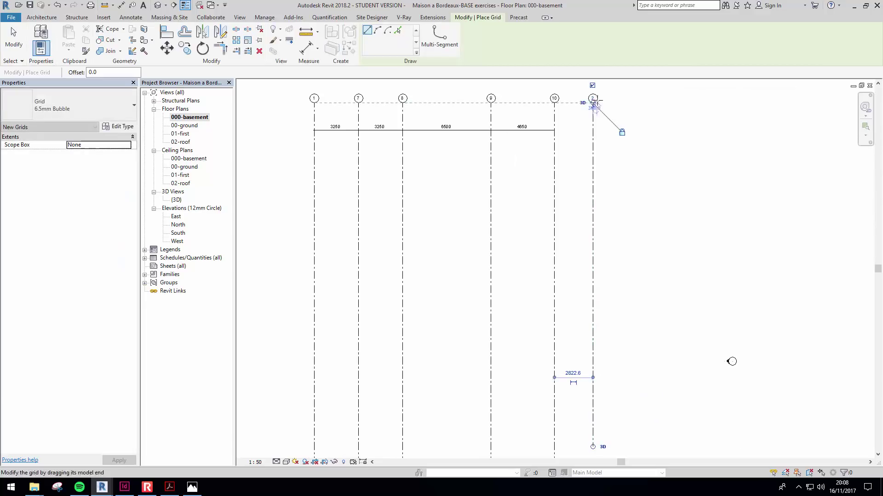
click(628, 437)
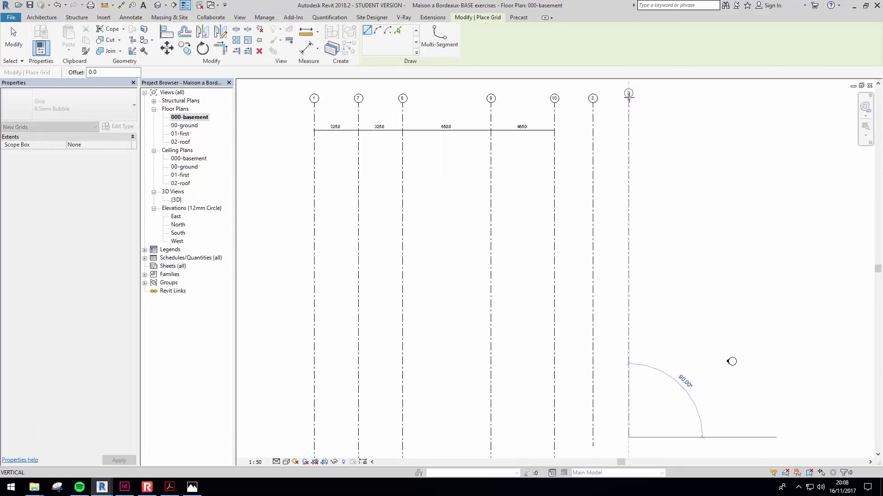
click(629, 97)
key(Escape)
key(Escape)
Step: Extend the existing dimension string with witness lines on the two new grids east of grid 10
scroll(518, 214, up, 2)
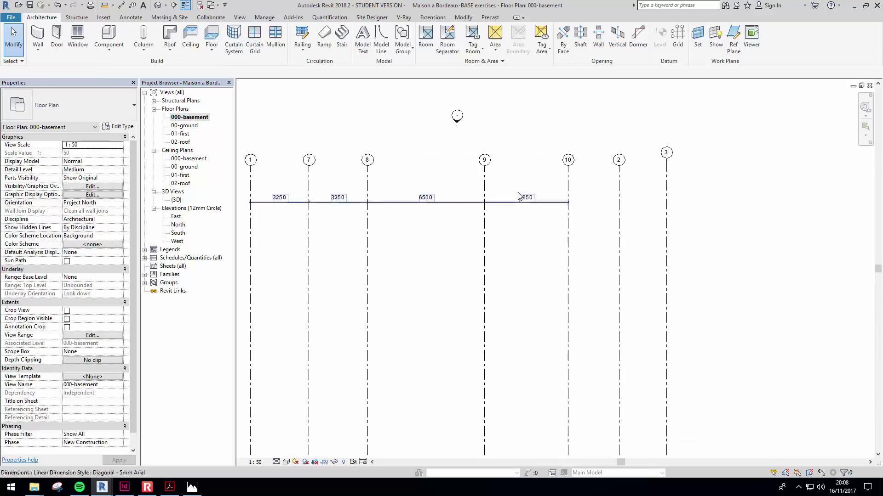
click(518, 202)
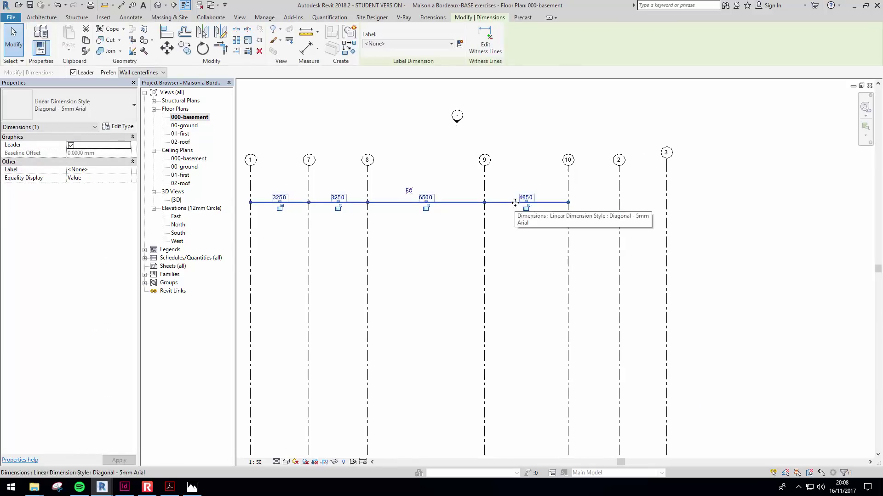
middle_drag(459, 238, 461, 232)
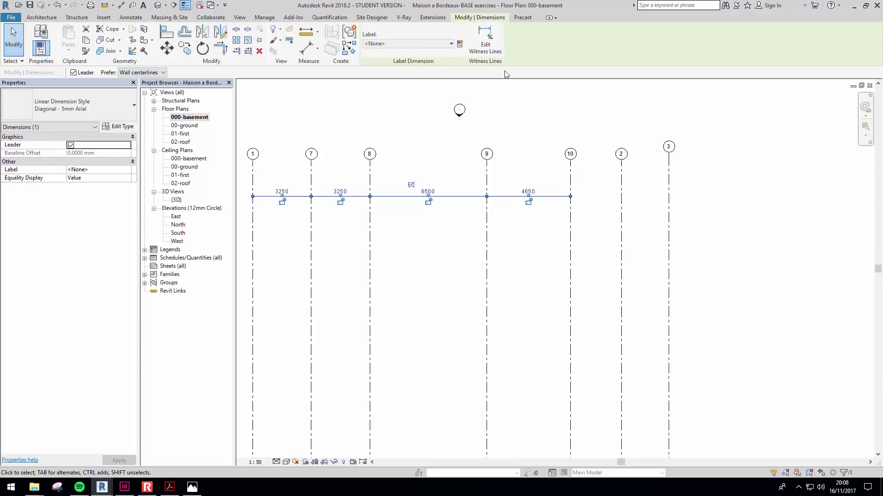
click(492, 50)
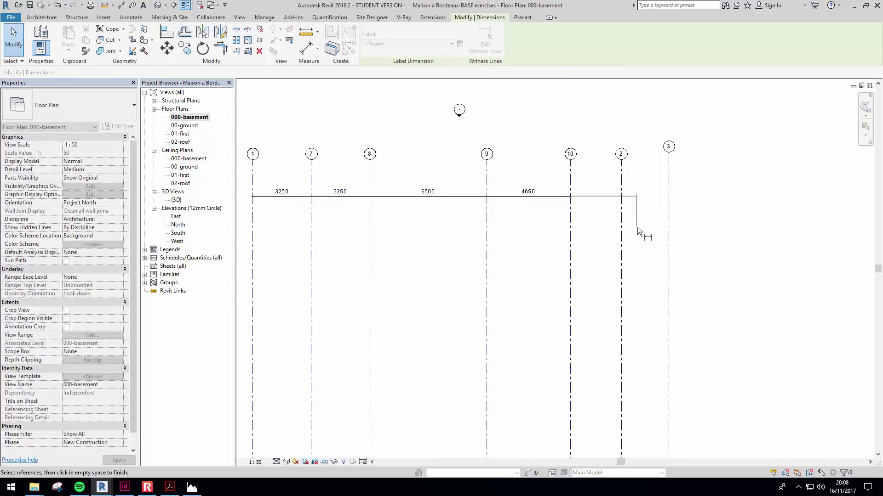
click(620, 203)
click(669, 206)
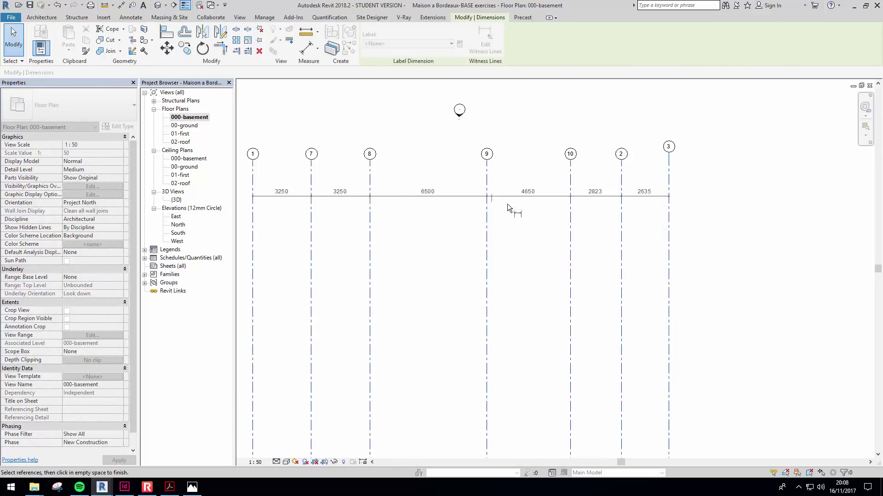
click(593, 232)
click(600, 244)
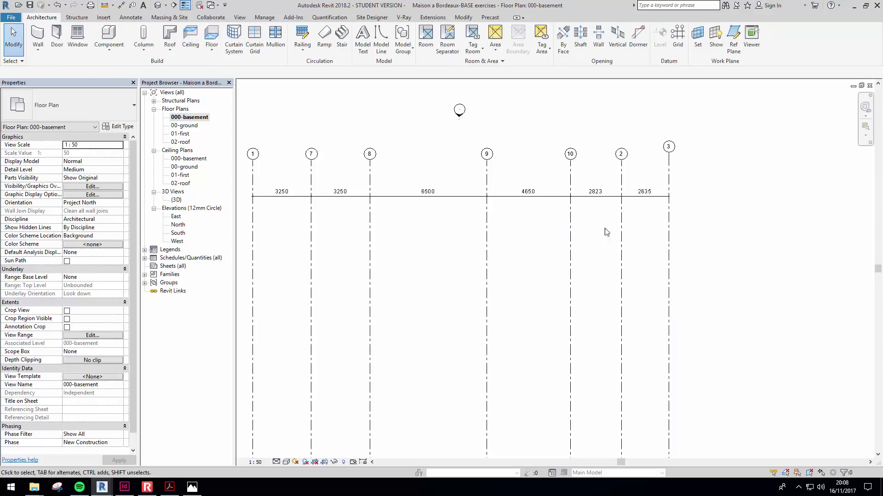
Step: Move the grid directly east of grid 10 so that its distance from grid 10 is 3850
click(622, 211)
click(599, 195)
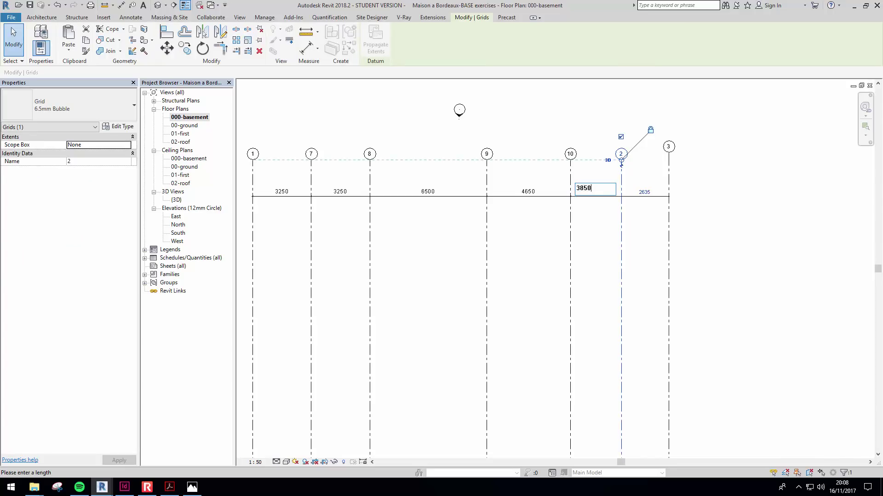
key(Return)
click(723, 234)
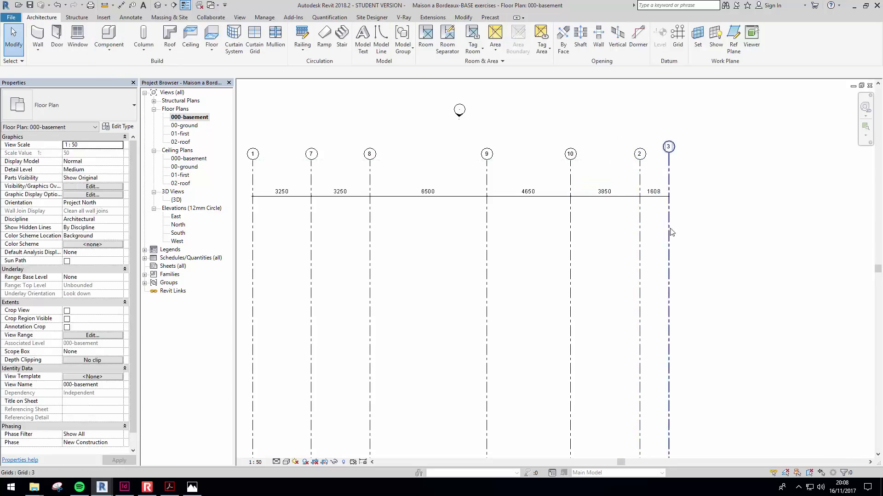
Step: Move the easternmost grid, grid 3, so that its distance from grid 2 is 3250
click(669, 232)
click(662, 190)
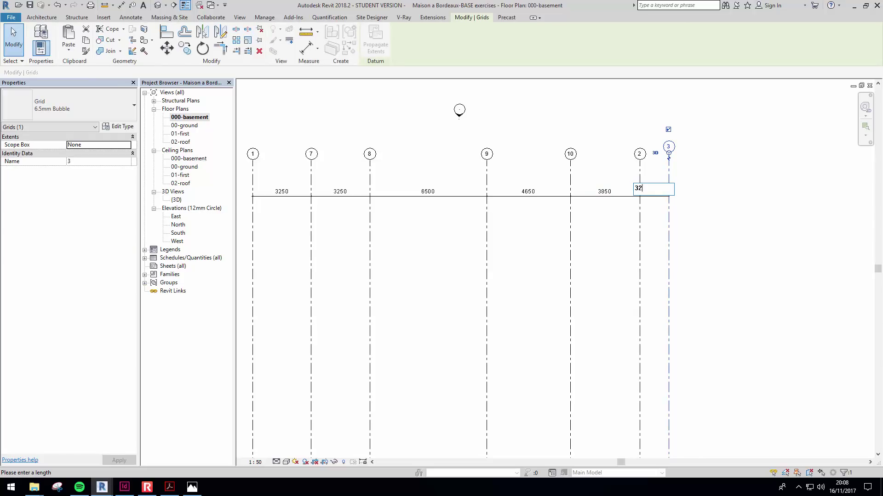
key(Return)
key(Escape)
scroll(666, 275, down, 2)
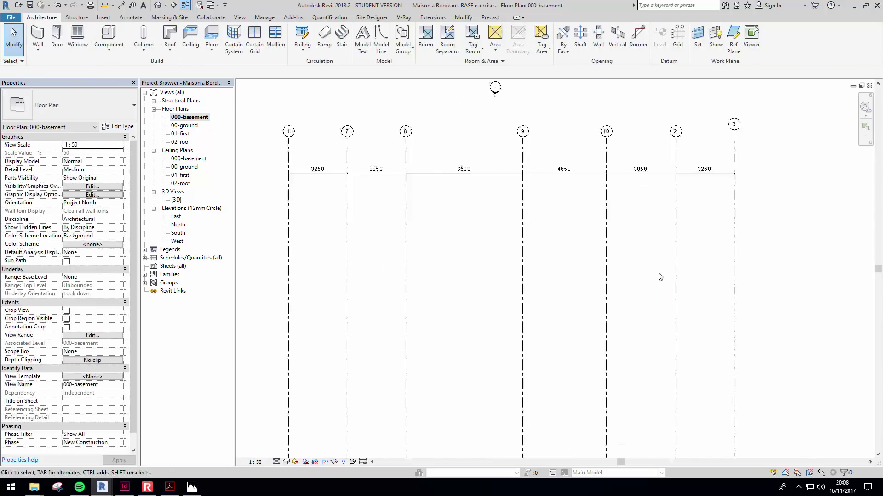
scroll(457, 216, up, 2)
Step: Align the north bubble ends of the vertical grids with grid 3 so that all bubbles share one line
click(392, 197)
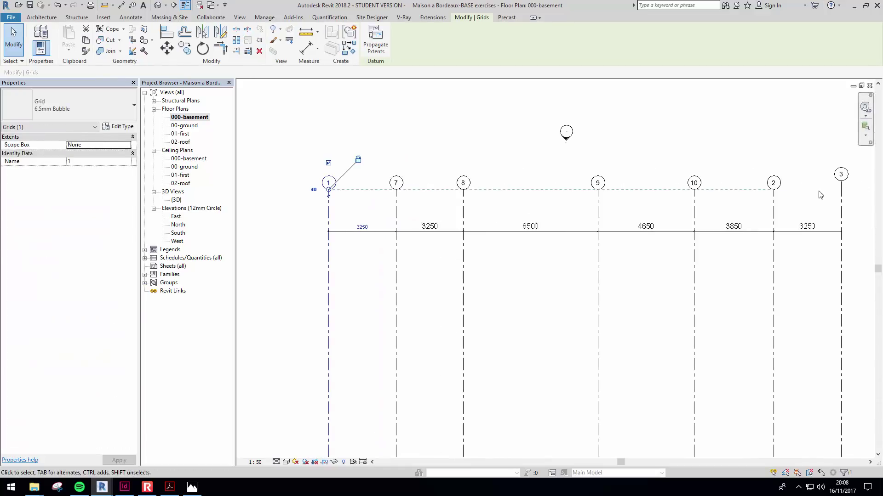
key(Escape)
click(775, 200)
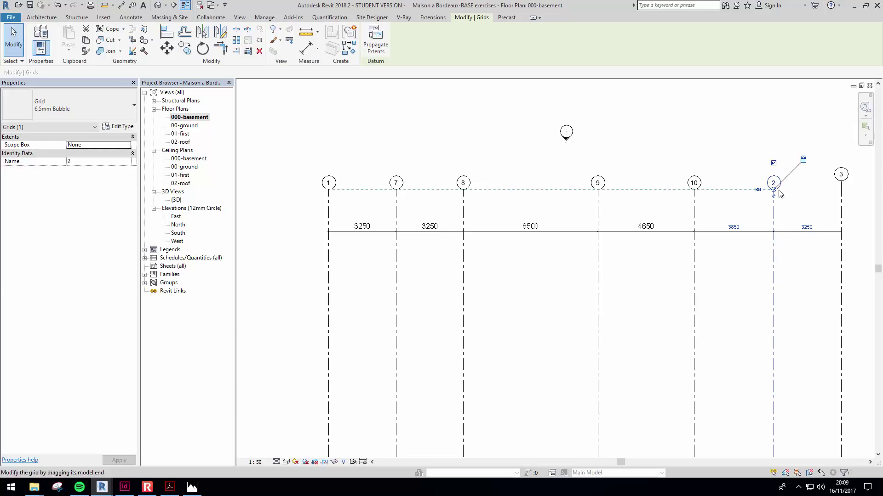
mouse_move(774, 189)
mouse_down()
mouse_move(774, 157)
mouse_move(774, 186)
mouse_move(773, 177)
mouse_up()
middle_drag(774, 178, 465, 213)
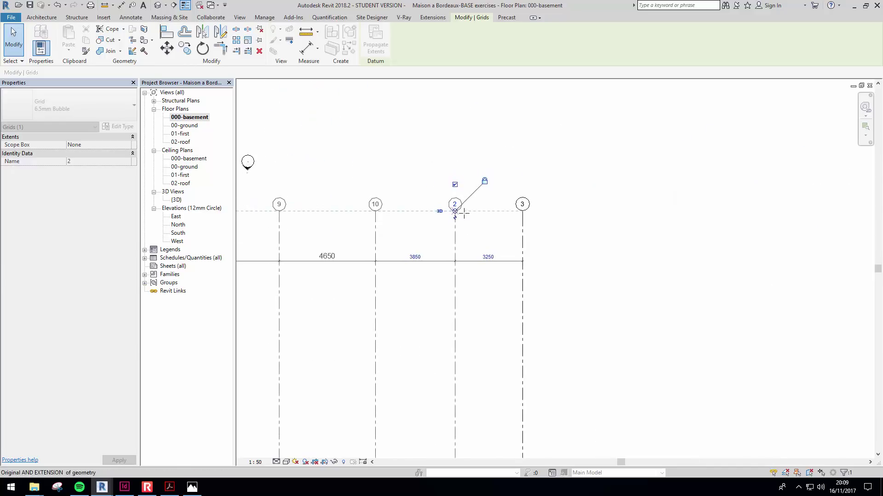
scroll(465, 213, up, 2)
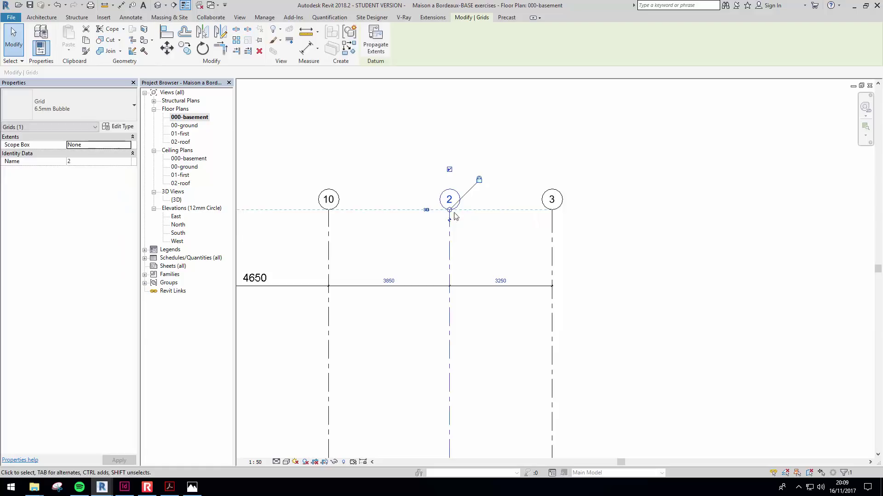
drag(449, 209, 449, 227)
middle_drag(449, 227, 822, 220)
scroll(799, 223, down, 2)
click(775, 226)
scroll(396, 182, down, 2)
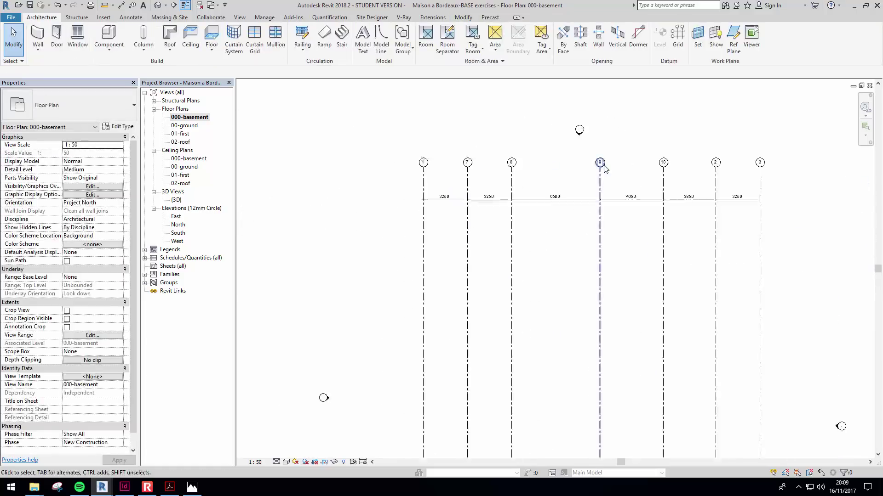
scroll(396, 182, up, 1)
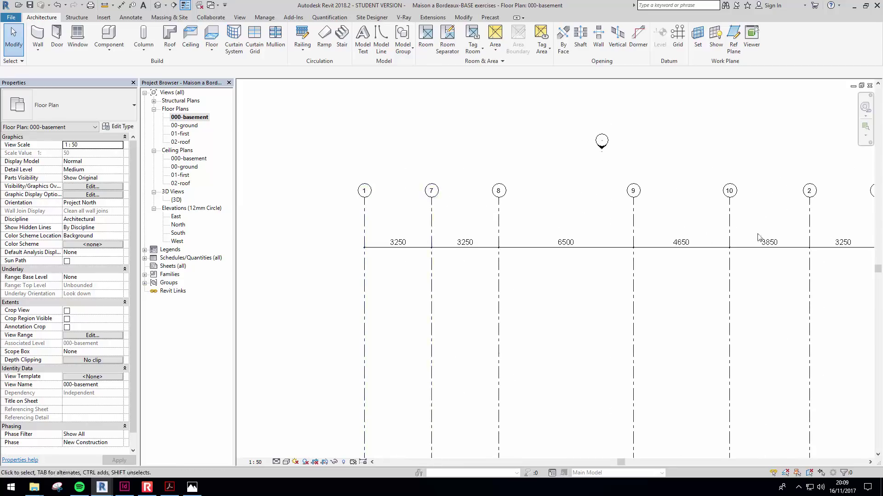
Step: Try to rename grid 7 as 2
middle_drag(733, 227, 731, 225)
click(429, 190)
click(429, 190)
text(2)
click(462, 221)
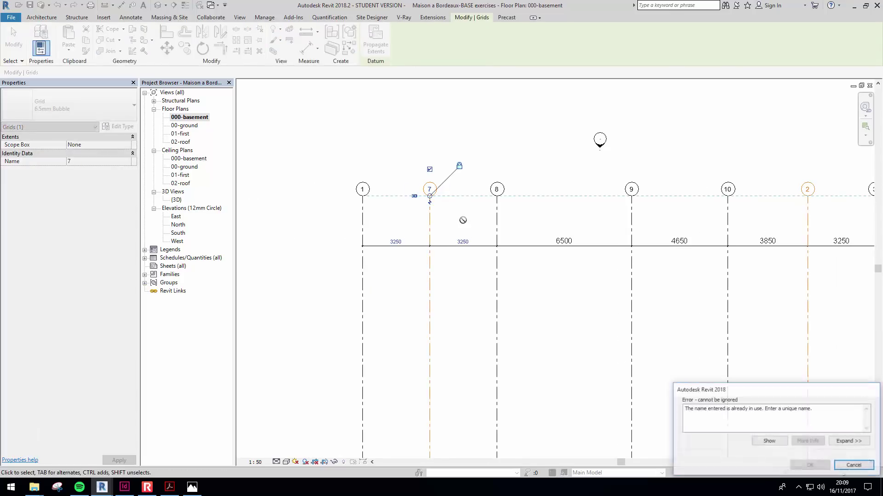
click(854, 466)
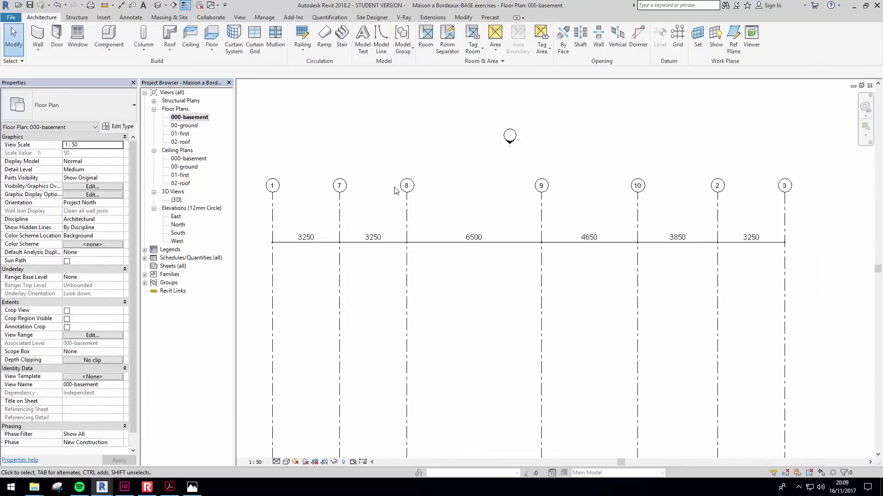
Step: Rename grid 7 as 71 and grid 8 as 81
click(399, 190)
click(400, 190)
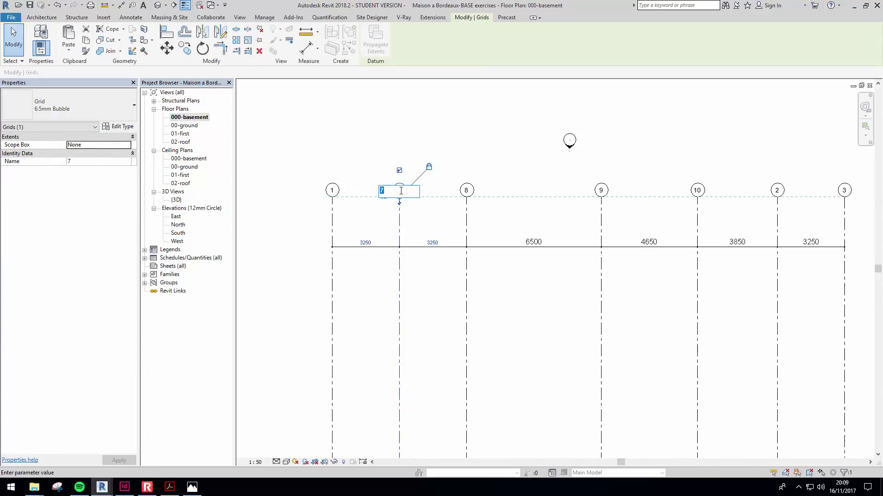
text(71)
click(464, 193)
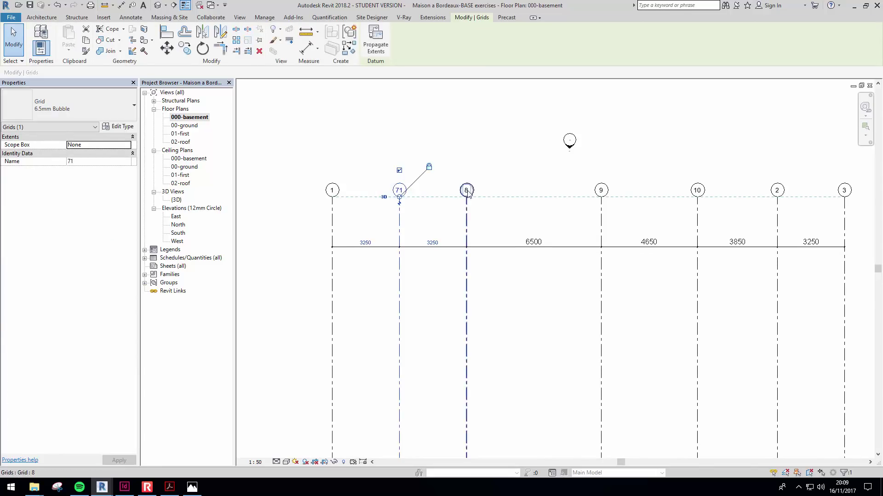
click(465, 191)
text(81)
click(602, 192)
click(602, 189)
text(1)
key(Return)
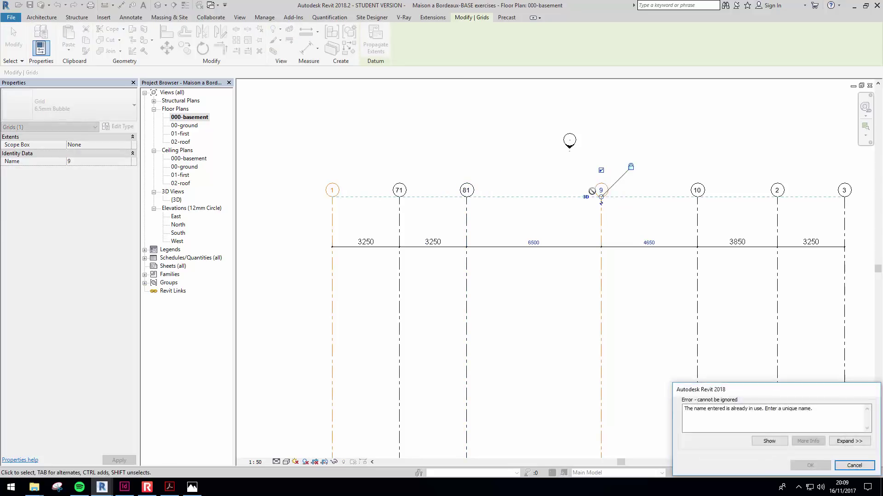
key(Escape)
Step: Rename grid 9 as 91
click(601, 193)
click(600, 190)
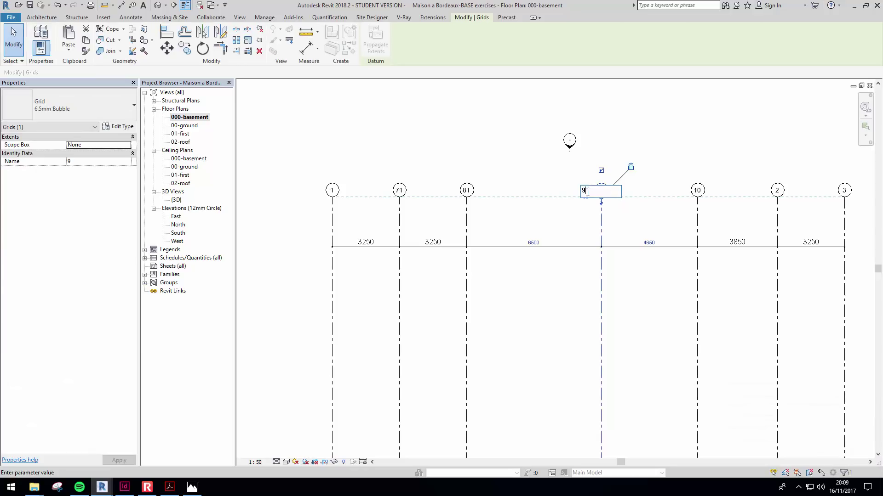
text(1)
key(Return)
click(651, 215)
middle_drag(645, 212, 749, 195)
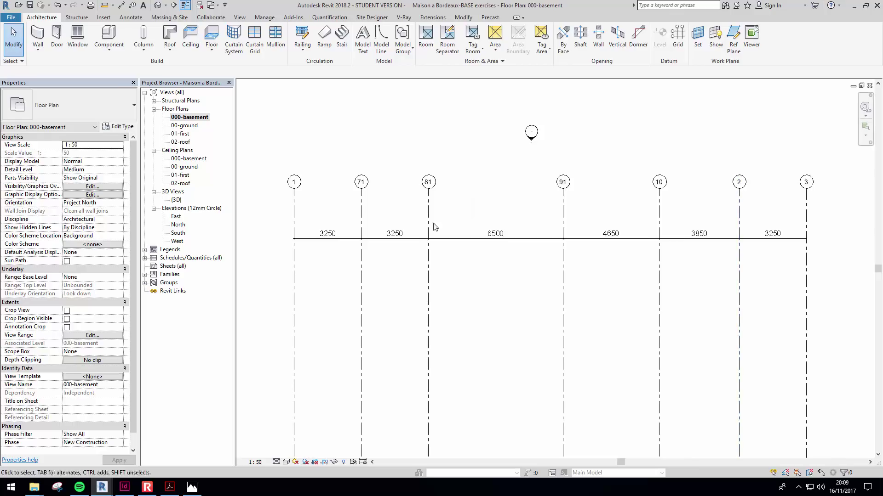
Step: Rename the two easternmost grids, grid 2 as 21 and grid 3 as 31
middle_drag(375, 186, 374, 193)
click(735, 187)
click(736, 187)
text(21)
key(Return)
click(803, 187)
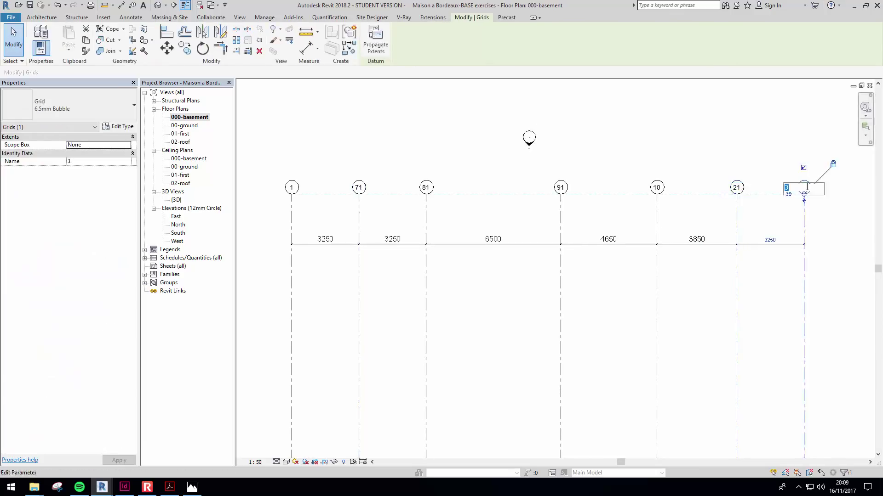
click(803, 188)
text(1)
key(Return)
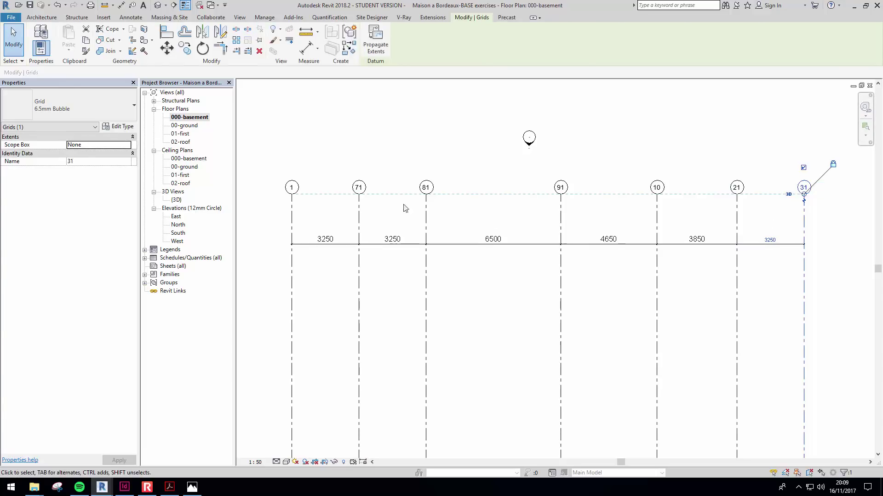
click(492, 222)
middle_drag(543, 202, 569, 206)
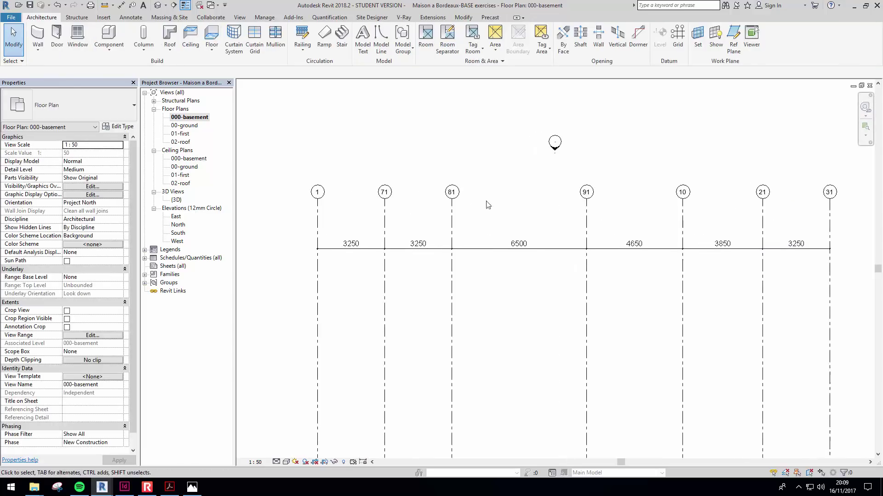
Step: Rename grid 71 as 2 and grid 81 as 3
middle_drag(477, 206, 449, 209)
click(356, 194)
click(361, 195)
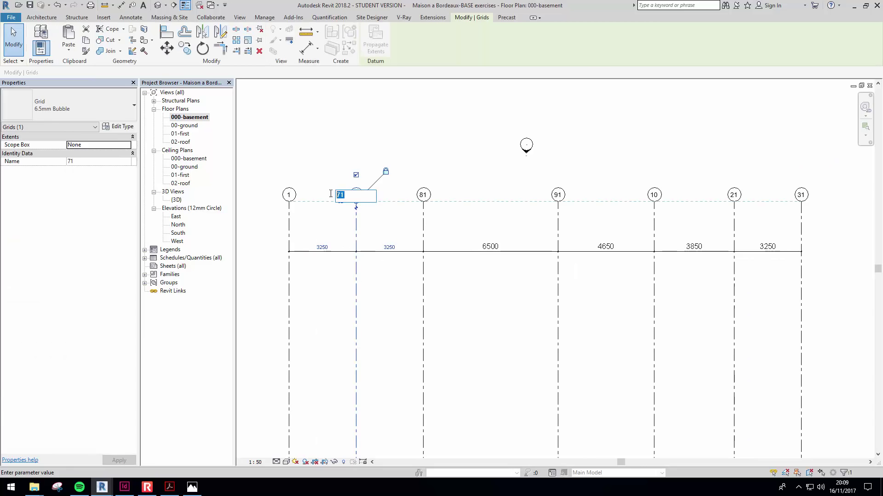
key(Return)
click(422, 198)
click(423, 194)
text(3)
key(Return)
Step: Rename grid 91 as 4 and grid 10 as 5
click(557, 202)
click(557, 195)
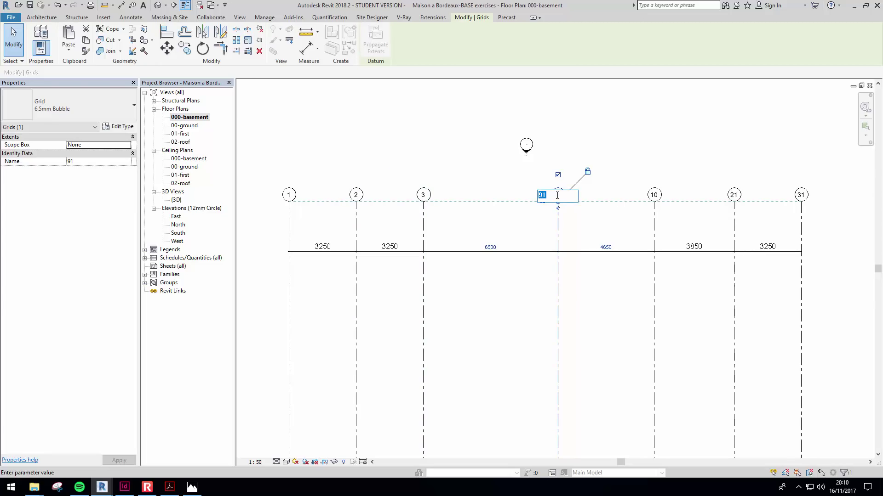
key(Return)
click(654, 202)
click(654, 195)
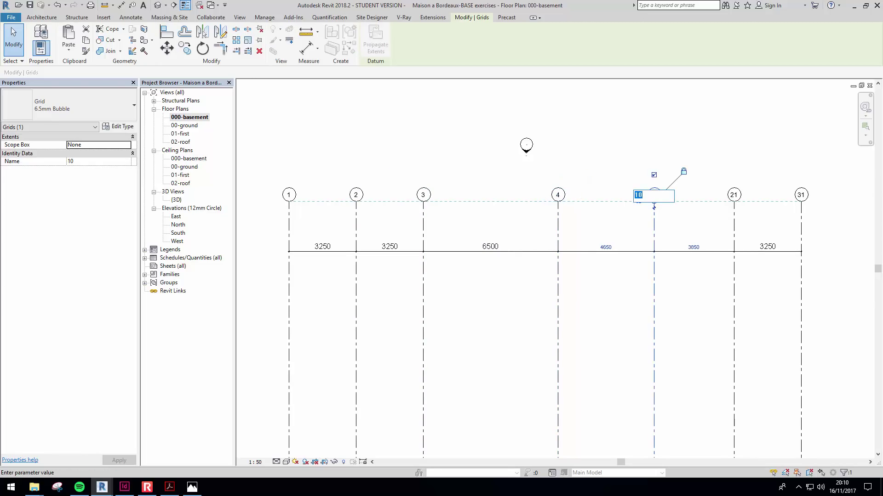
key(Return)
Step: Rename grid 21 as 6 and grid 31 as 7
click(734, 202)
click(734, 195)
text(6)
key(Return)
click(801, 203)
click(802, 195)
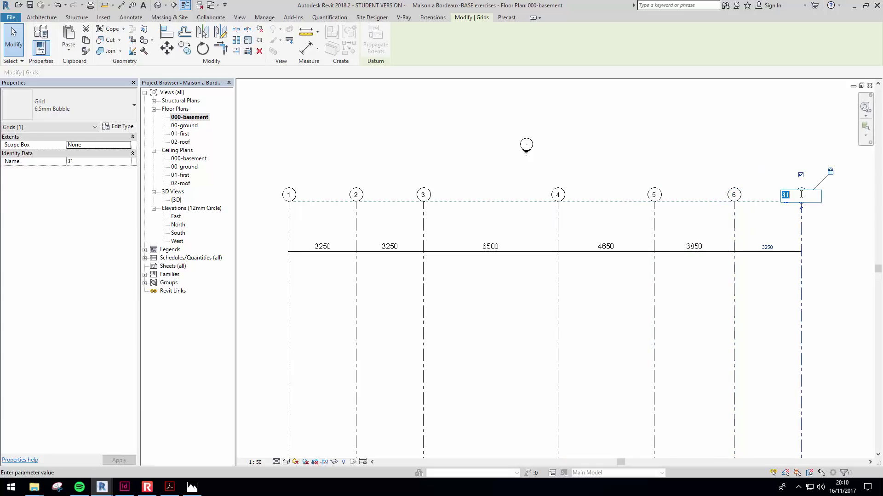
text(7)
key(Return)
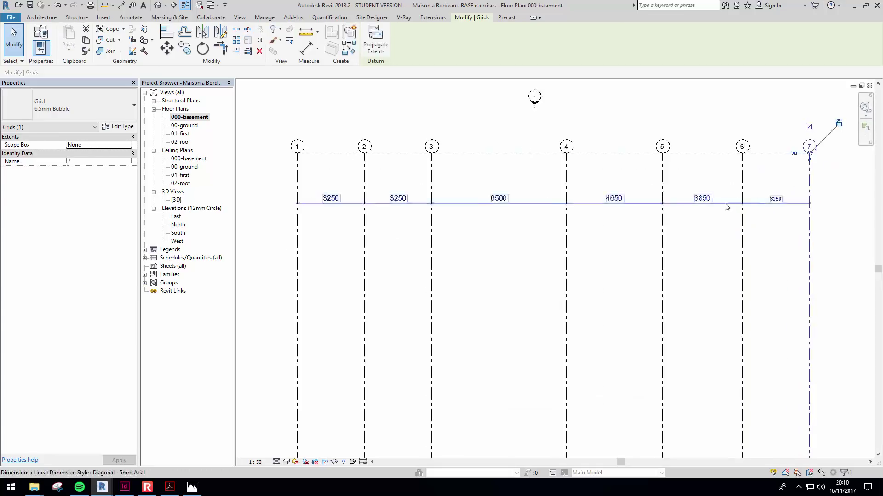
key(Escape)
Step: Move the grid dimension string north, closer to the grid bubbles
scroll(558, 244, down, 2)
click(520, 216)
key(Escape)
middle_drag(712, 199, 702, 213)
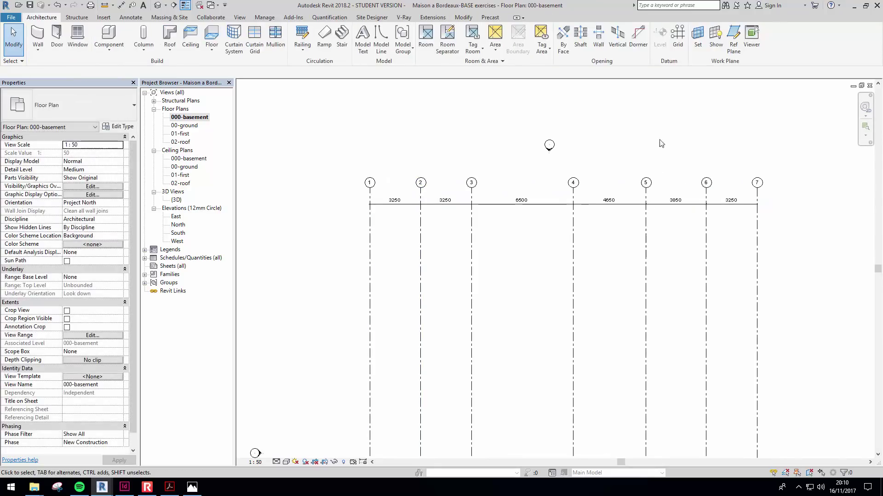
mouse_move(546, 239)
middle_down()
mouse_move(551, 196)
mouse_move(546, 245)
middle_up()
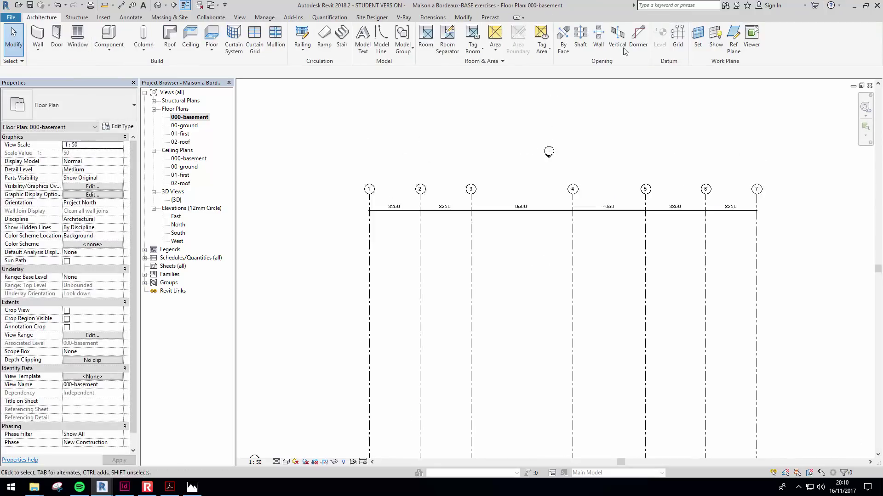
Step: Draw three horizontal grids across the vertical ones, south of the dimension string, about 3850 and 5600 apart, with their bubbles at the west end
click(679, 41)
click(769, 235)
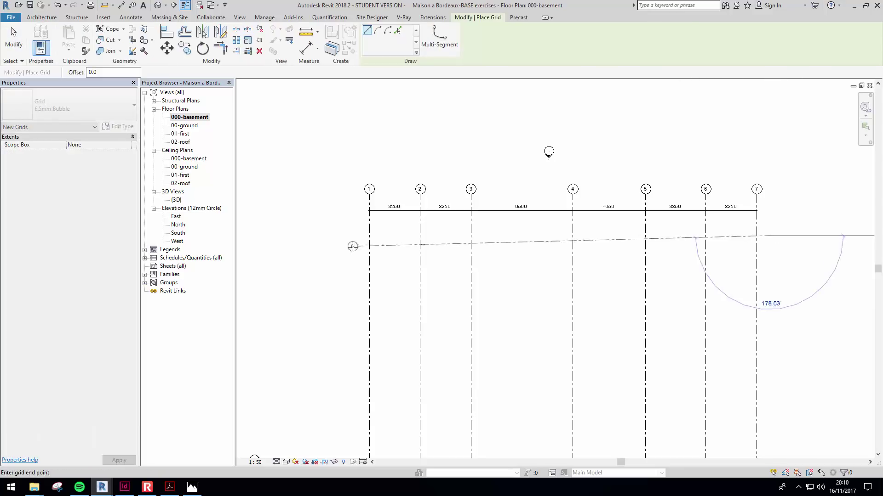
click(330, 235)
middle_drag(413, 300, 418, 208)
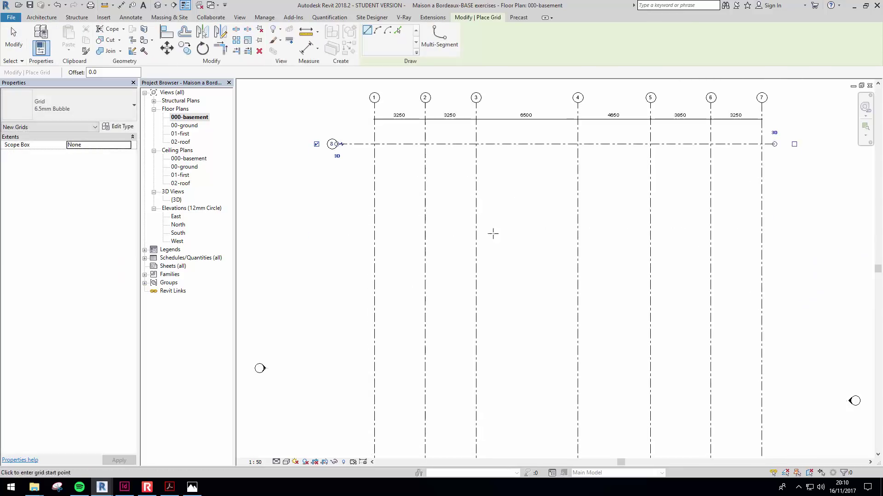
click(783, 204)
click(337, 205)
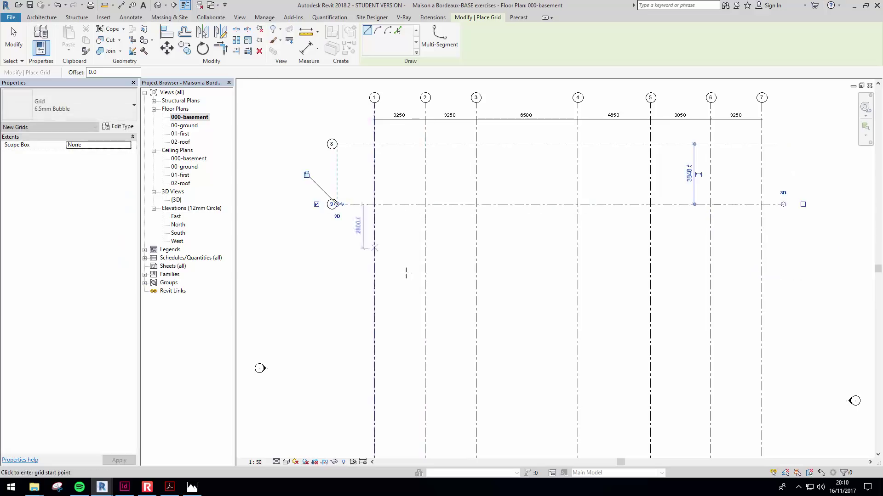
click(774, 292)
click(328, 292)
Step: Draw two more horizontal grids south of grid 10, about 5100 and 4580 apart, with their bubbles at the west end
middle_drag(428, 303, 427, 232)
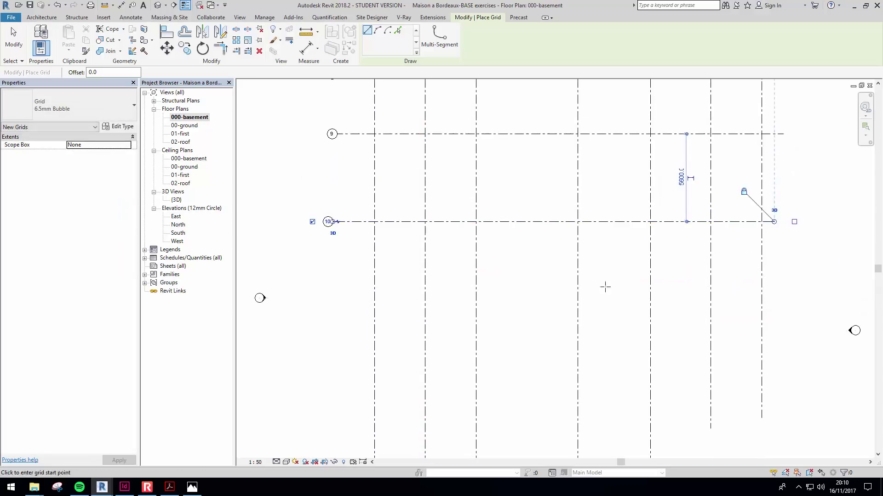
click(774, 301)
click(329, 301)
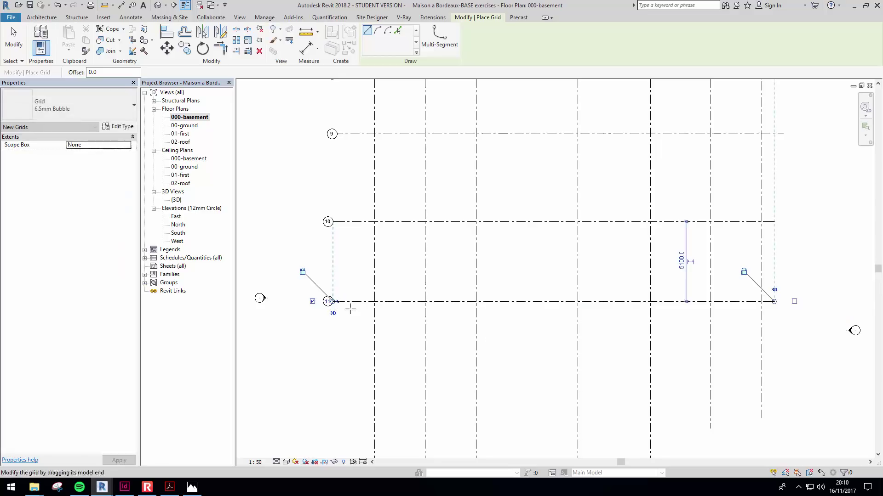
click(774, 373)
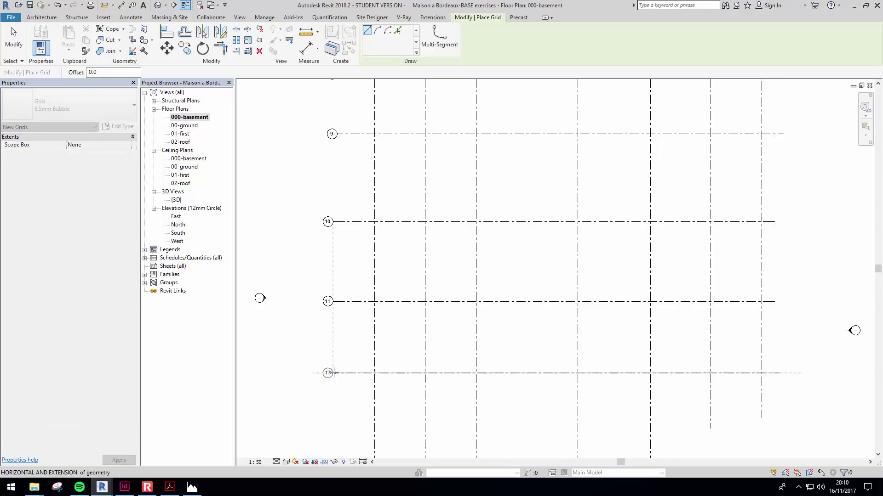
click(336, 373)
scroll(413, 322, down, 2)
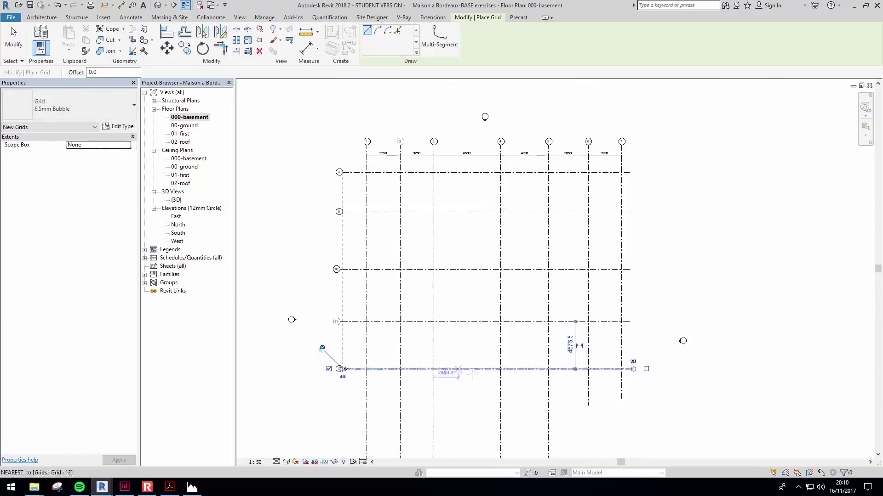
middle_drag(423, 171, 423, 238)
key(Escape)
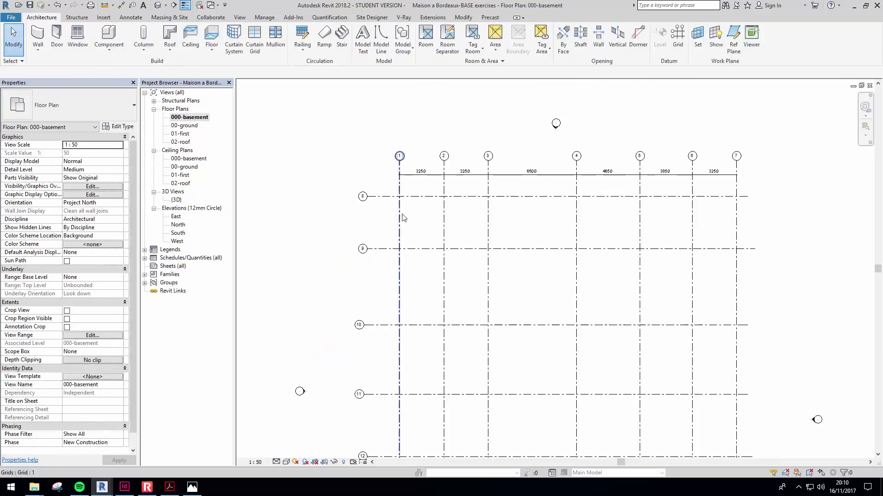
Step: Move grid 8 slightly south, to about 3400 from grid 9, and rename it as A
drag(429, 197, 428, 203)
scroll(369, 204, up, 2)
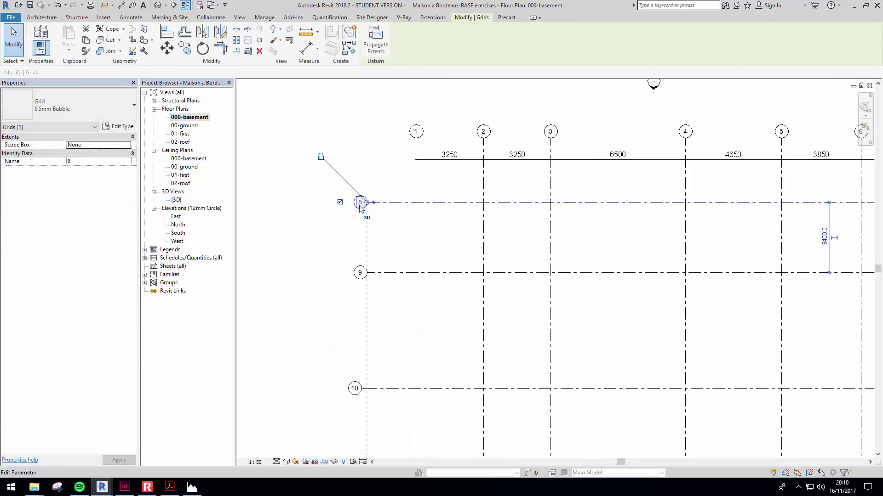
click(360, 204)
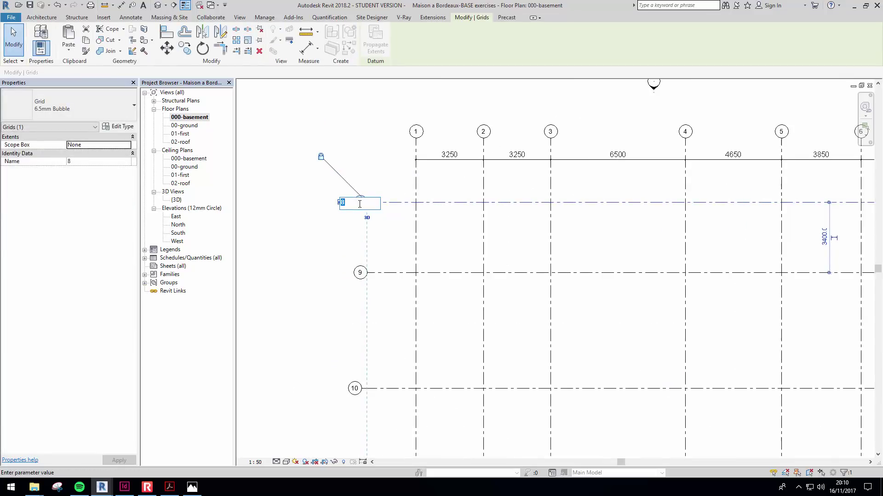
text(A)
click(424, 259)
click(443, 203)
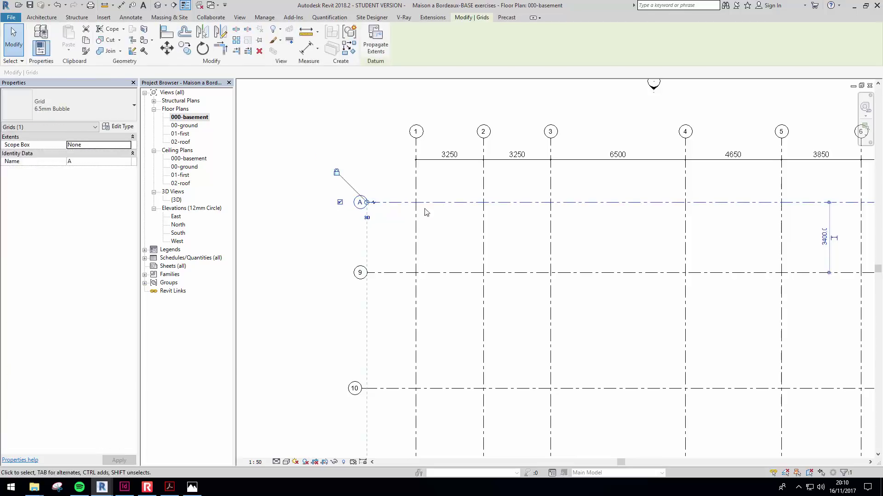
Step: Rename grid 9, the second horizontal grid from the north, as B
click(453, 253)
click(444, 273)
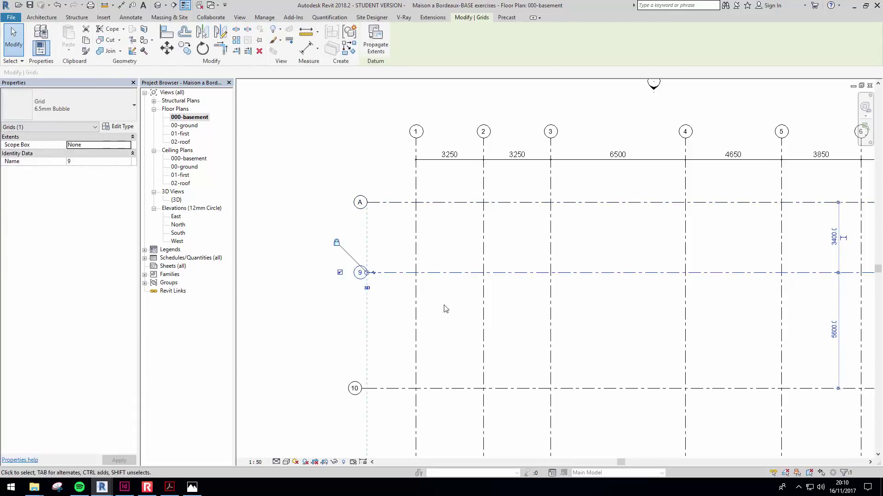
click(359, 273)
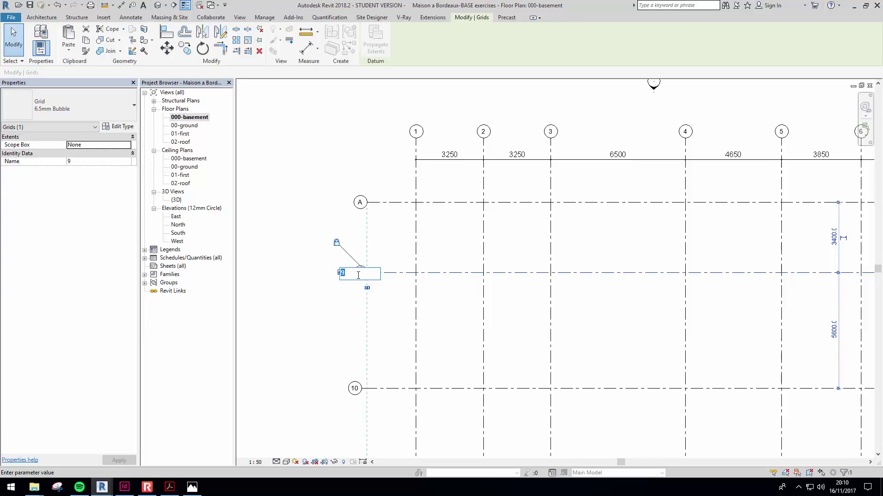
text(B)
click(467, 239)
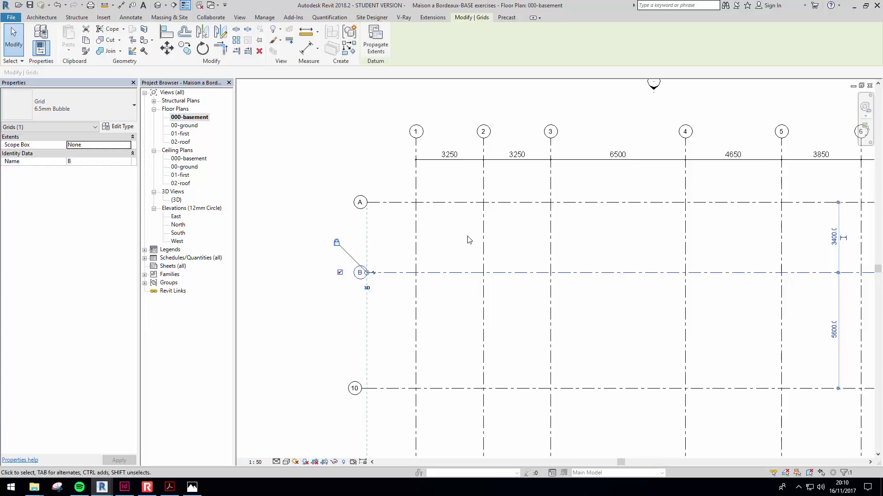
click(451, 273)
click(395, 258)
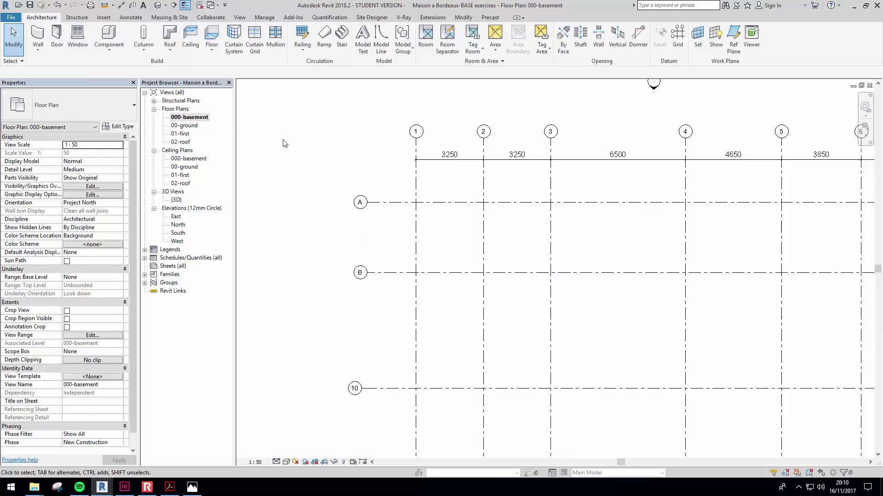
Step: Place a continuous aligned dimension string across the five horizontal grids, from A to 12, between their west bubbles and grid 1
middle_drag(297, 160, 293, 124)
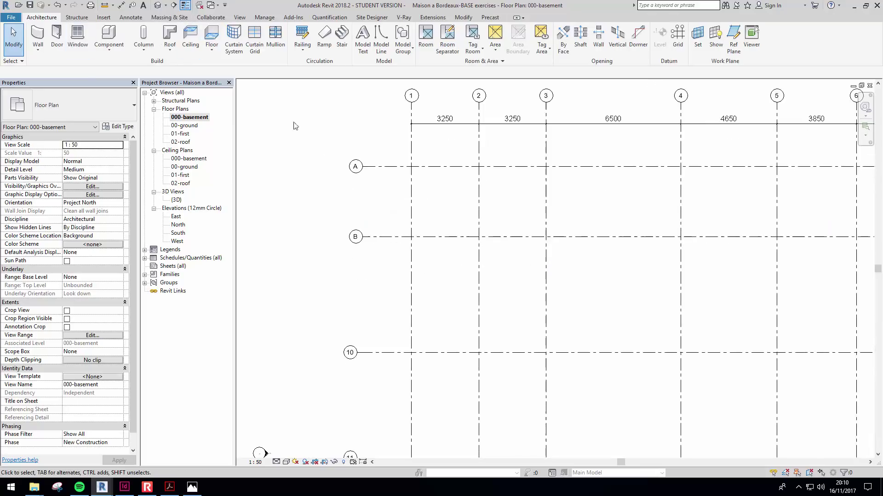
click(137, 18)
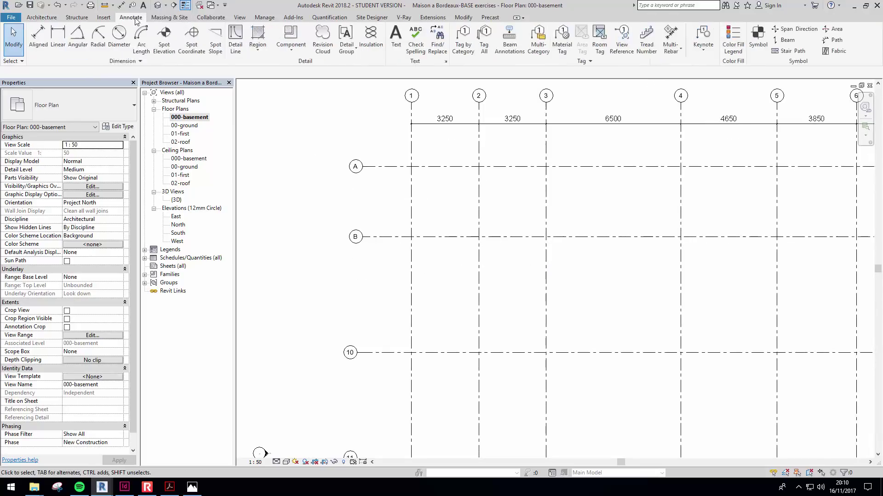
click(38, 36)
click(392, 167)
click(404, 237)
click(402, 353)
middle_drag(406, 304, 441, 190)
click(432, 353)
middle_drag(427, 414, 440, 285)
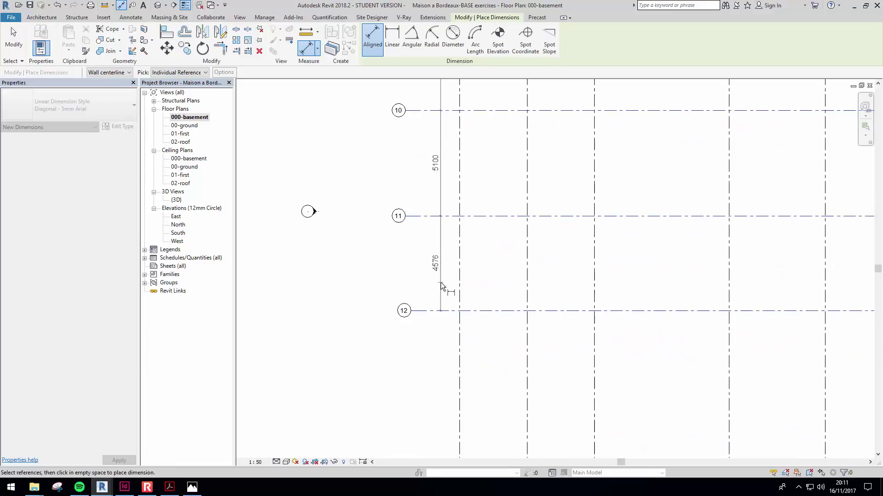
click(432, 178)
middle_drag(446, 211, 427, 400)
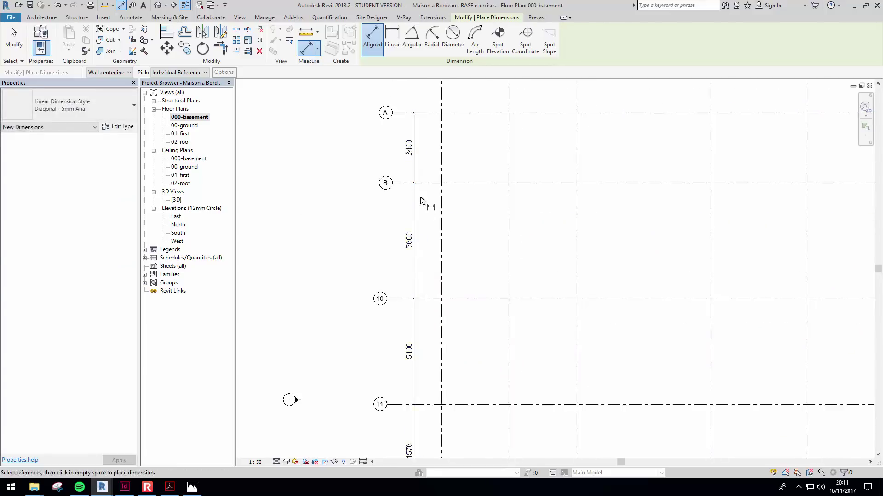
key(Escape)
key(Escape)
Step: Set the spacing between grids A and B to 5500 by moving grid B
middle_drag(420, 197, 397, 309)
click(448, 295)
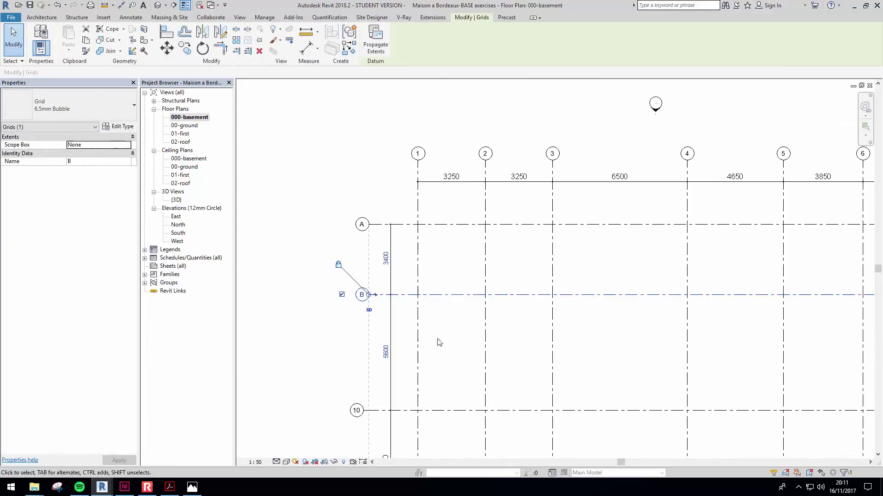
click(386, 261)
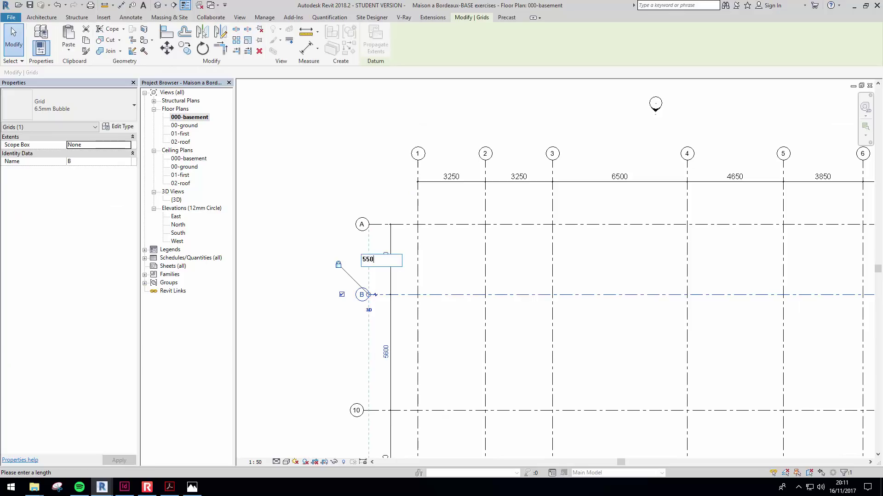
key(Return)
click(497, 397)
middle_drag(498, 396, 479, 283)
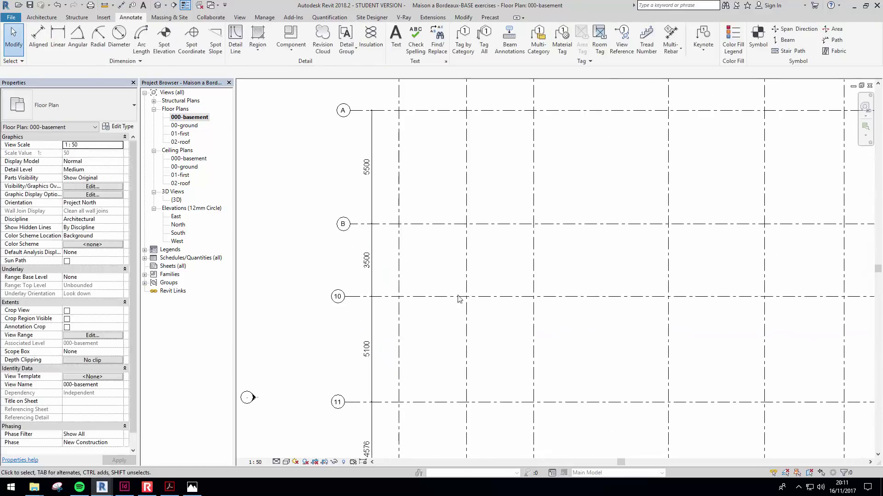
Step: Rename grid 10 as C
click(337, 296)
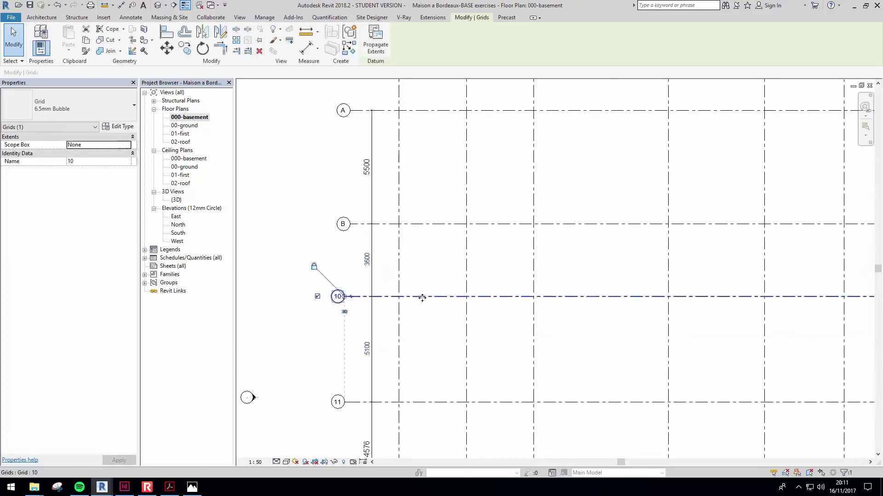
click(337, 296)
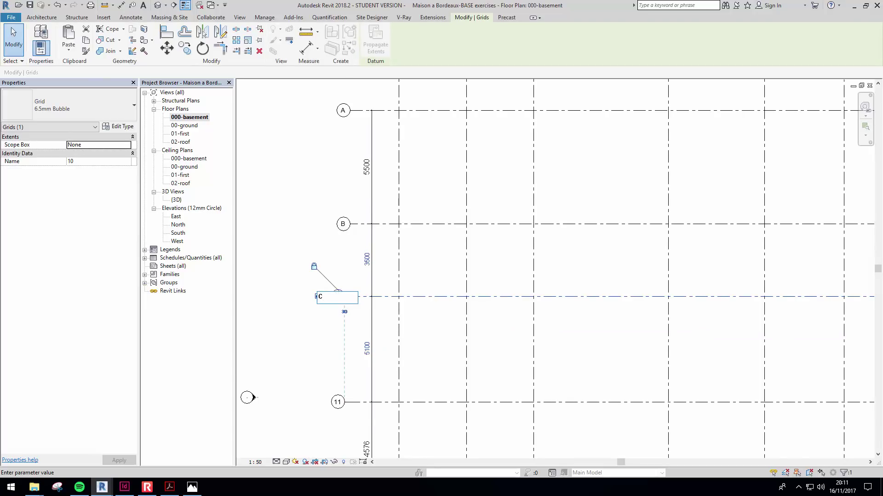
key(Return)
Step: Move grid C south and set its distance from grid B to 13500
middle_drag(433, 323, 433, 298)
click(431, 295)
click(421, 273)
drag(420, 272, 416, 330)
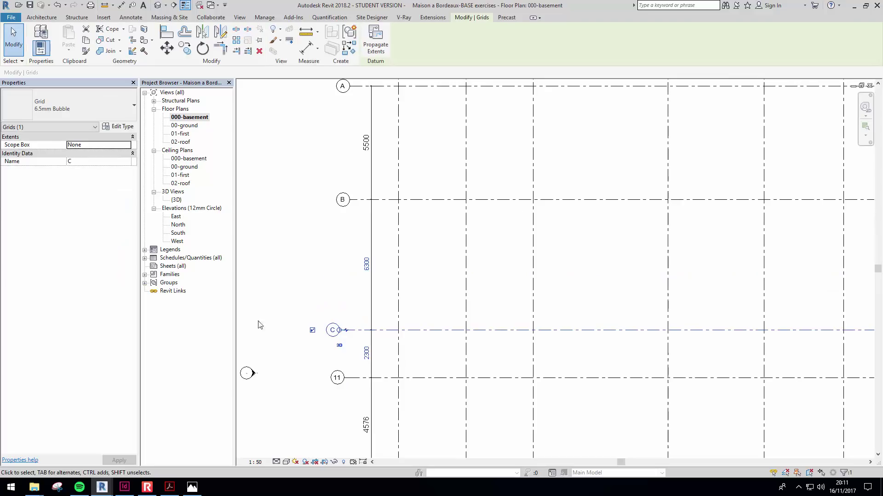
click(367, 265)
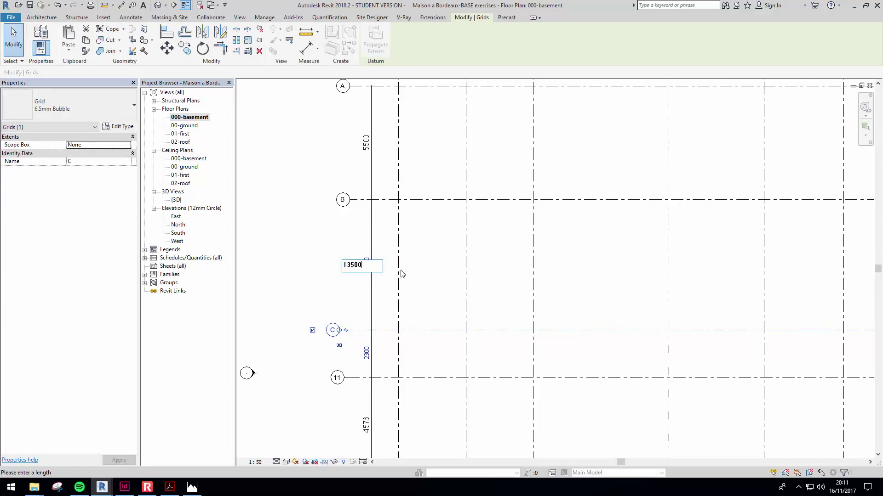
text(13500)
key(Return)
middle_drag(426, 276, 426, 205)
scroll(426, 205, down, 1)
key(Escape)
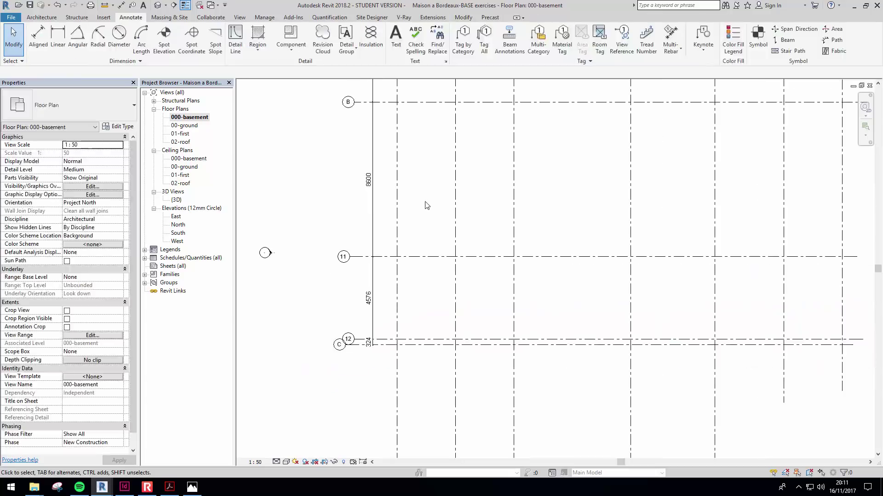
Step: Move grid 12 about 2600 south of grid C and grid 11 about 3000 south of grid 12
click(430, 345)
drag(429, 344, 430, 392)
key(ctrl+z)
click(429, 338)
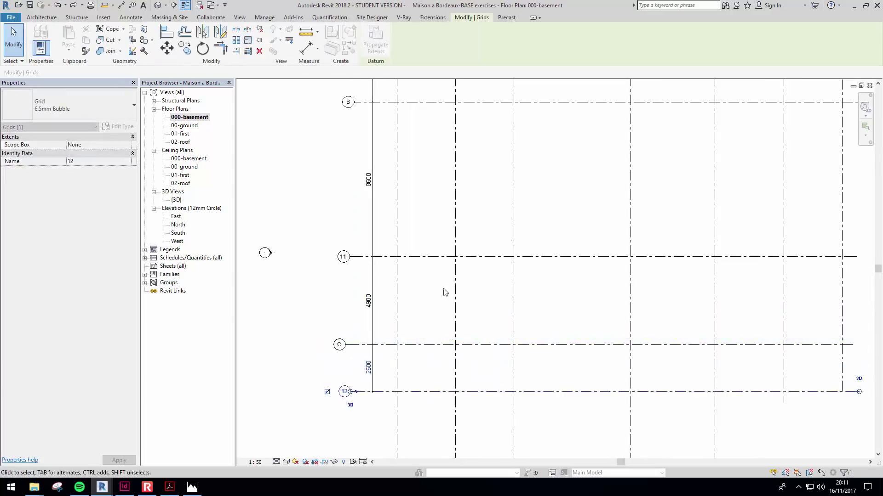
ctrl+drag(437, 258, 437, 446)
click(431, 366)
middle_drag(430, 358, 478, 248)
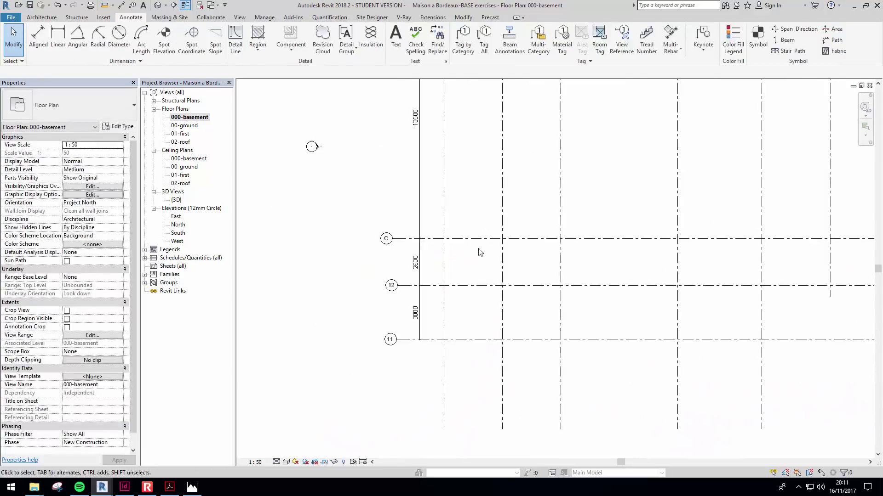
Step: Rename grid 12, the one directly south of grid C, as D
scroll(391, 286, up, 2)
double_click(390, 285)
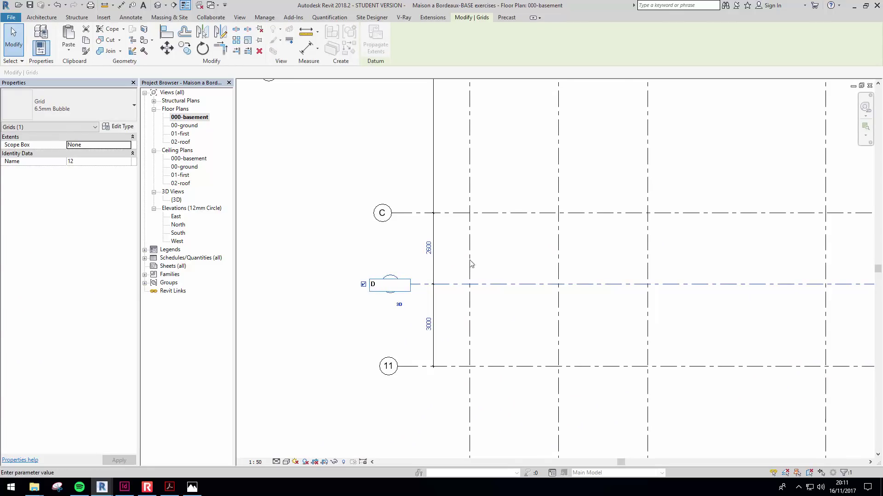
click(491, 258)
click(493, 275)
click(498, 284)
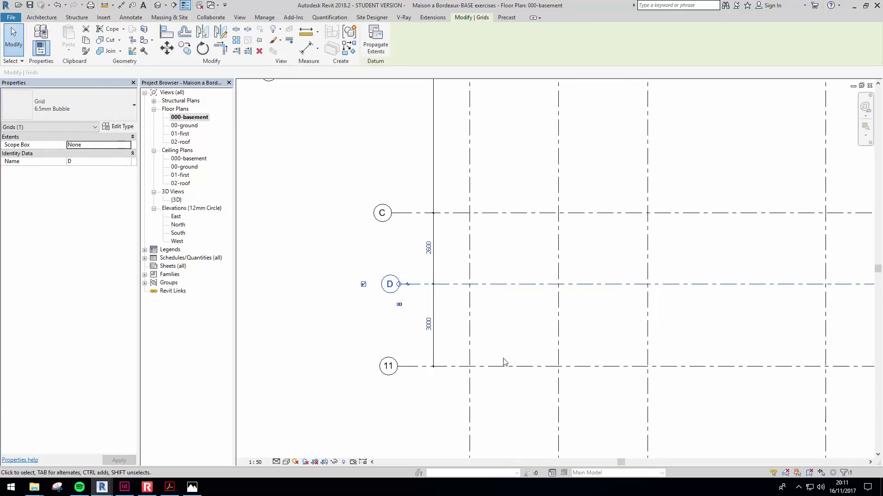
Step: Move grid 11 farther south, to about 6700 from grid D
click(492, 371)
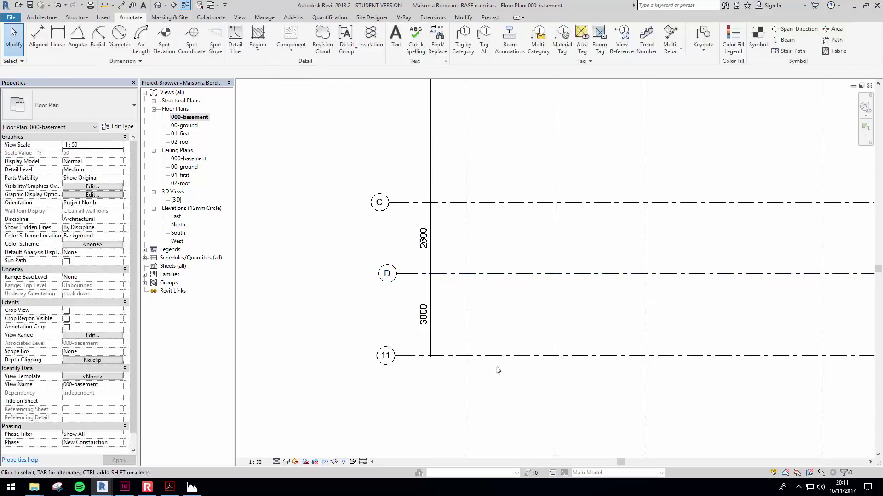
drag(501, 356, 498, 456)
key(Escape)
Step: Set the spacing between grids C and D to 5000 by moving grid D
click(416, 273)
click(423, 238)
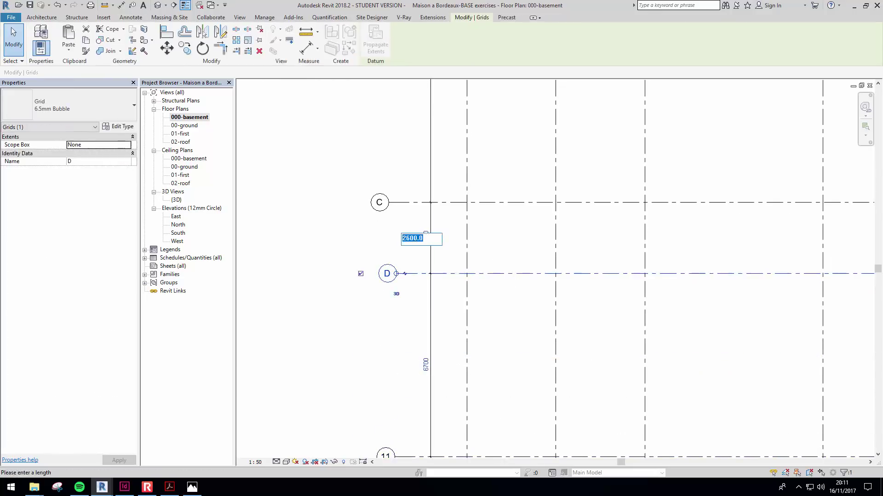
click(513, 281)
middle_drag(510, 350, 493, 335)
scroll(478, 317, down, 3)
double_click(441, 295)
key(Escape)
click(494, 339)
click(440, 295)
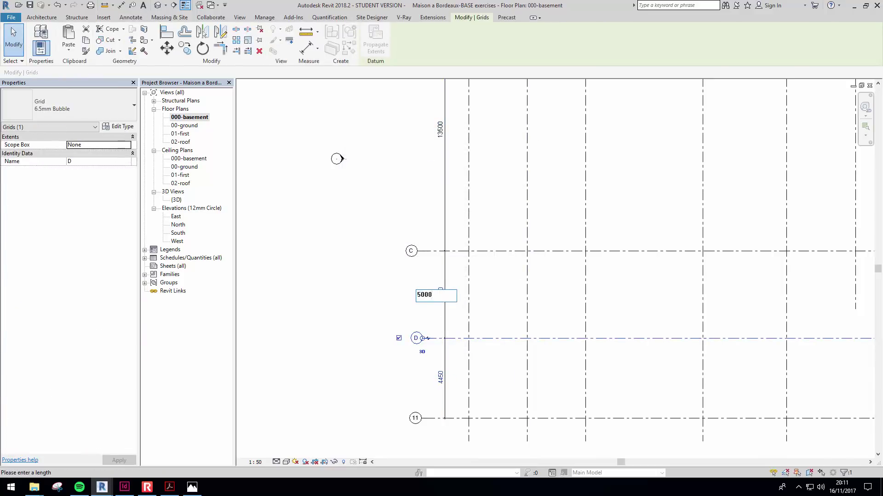
key(Return)
click(455, 322)
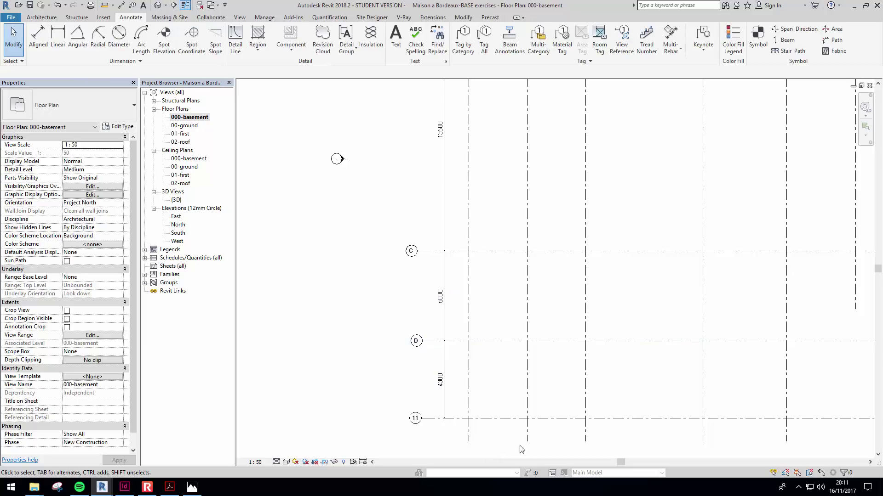
Step: Set the distance from grid D to grid 11 to 4850 by moving grid 11
click(506, 419)
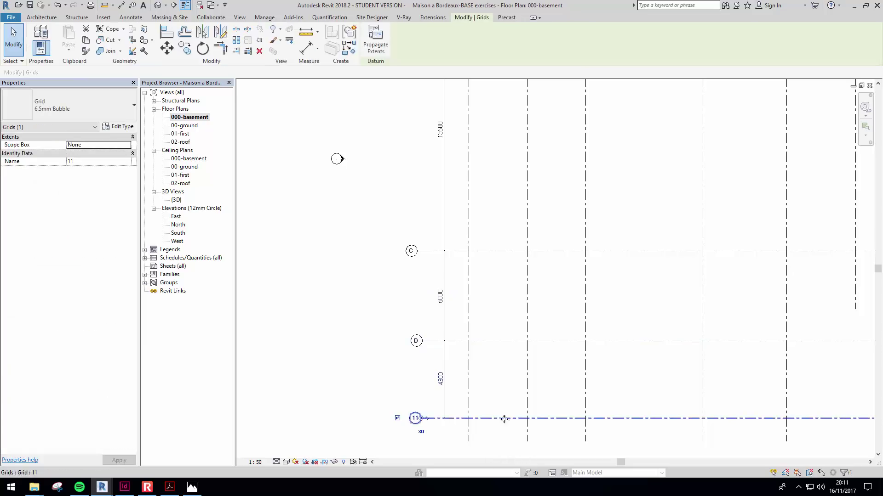
click(439, 380)
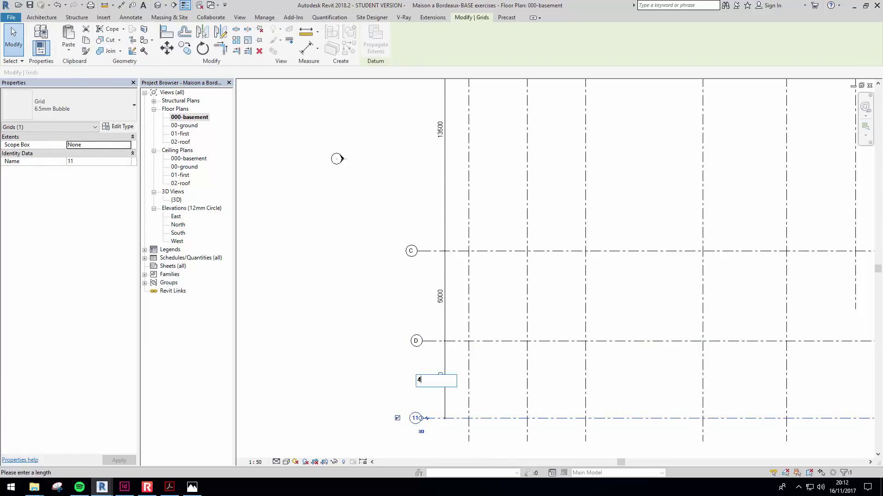
key(Return)
click(433, 325)
mouse_move(434, 325)
middle_down()
mouse_move(391, 222)
mouse_move(425, 239)
middle_up()
scroll(432, 276, down, 3)
Step: Draw another horizontal grid about 2300 south of grid 11, with its bubble at the west end
click(39, 35)
click(42, 17)
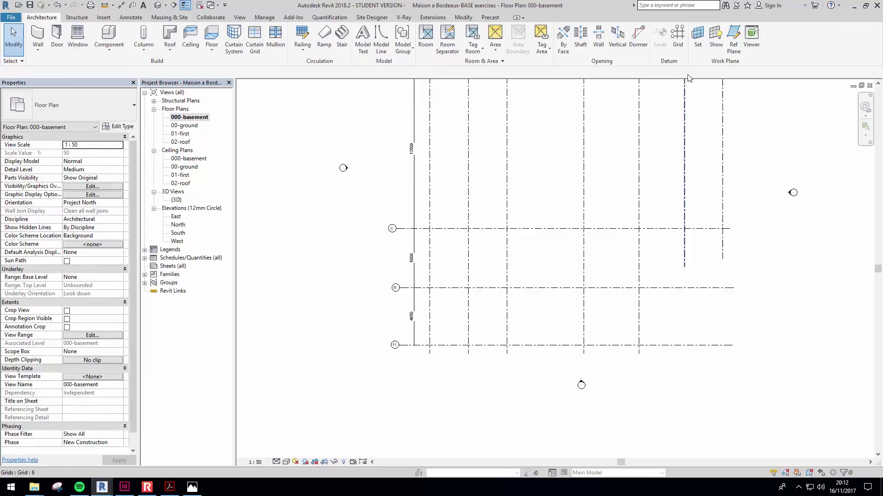
click(679, 41)
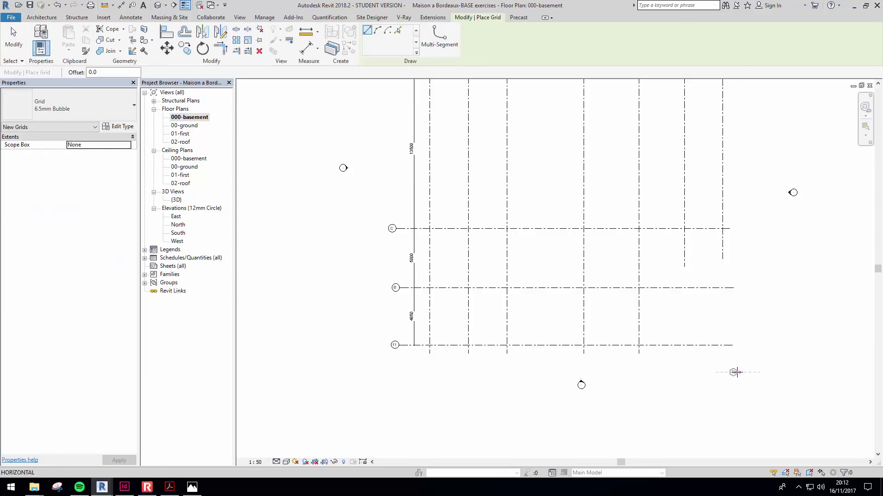
click(736, 372)
click(411, 372)
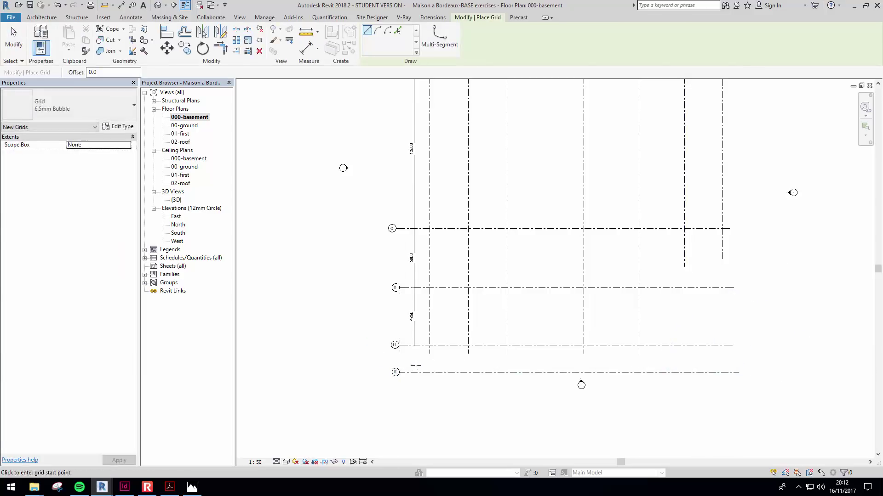
key(Escape)
key(Escape)
Step: Extend the horizontal grids' dimension string to include the new southernmost grid by editing its witness lines
click(422, 357)
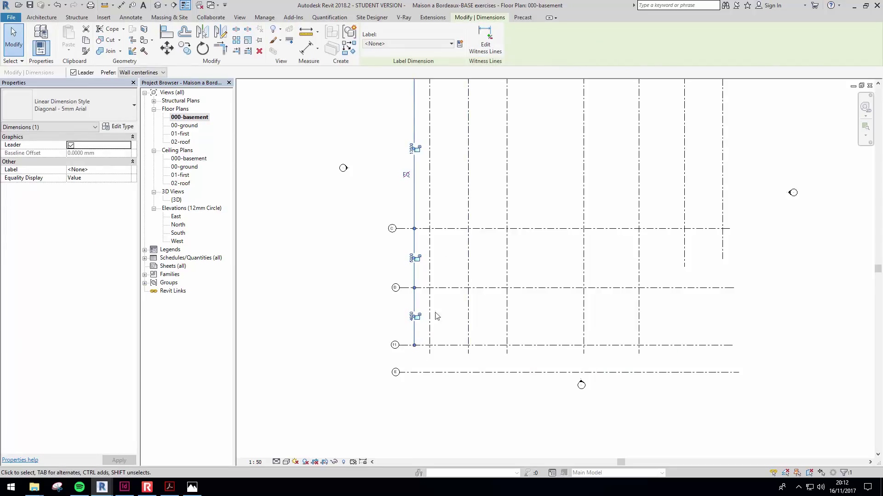
click(486, 46)
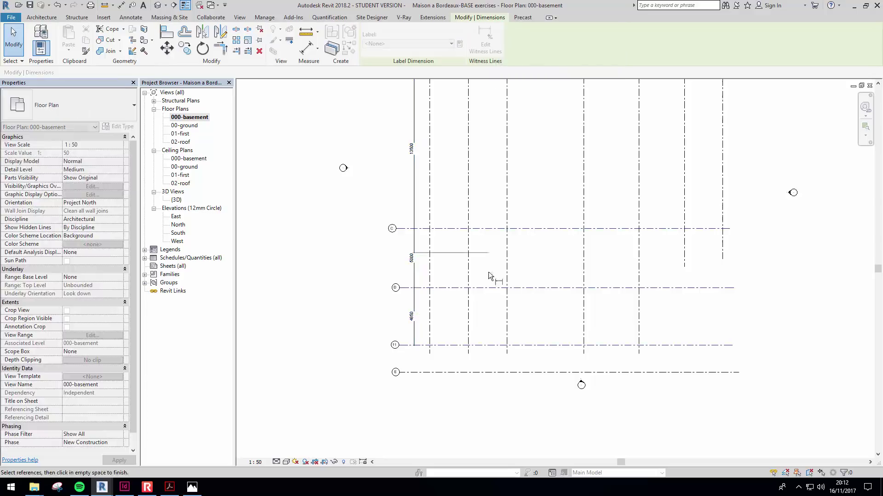
click(431, 374)
click(436, 380)
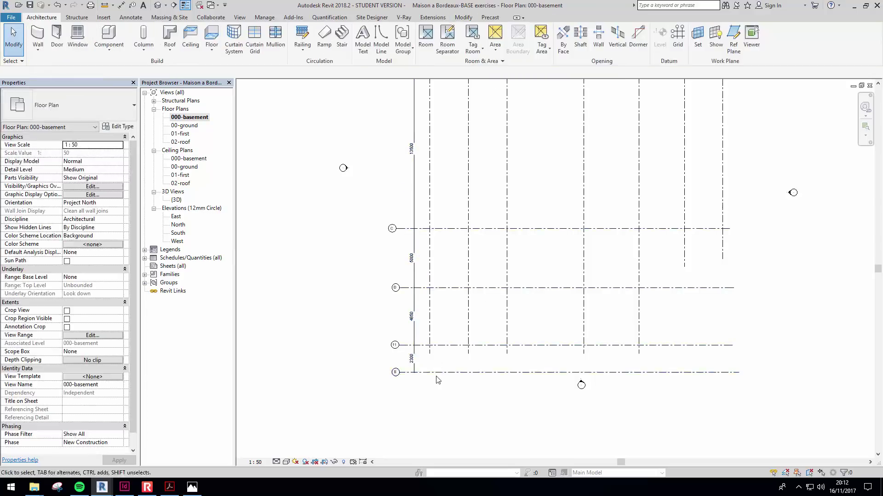
Step: Set the distance between grid 11 and the southernmost grid E to 1150 by moving grid E
scroll(455, 352, up, 3)
click(419, 340)
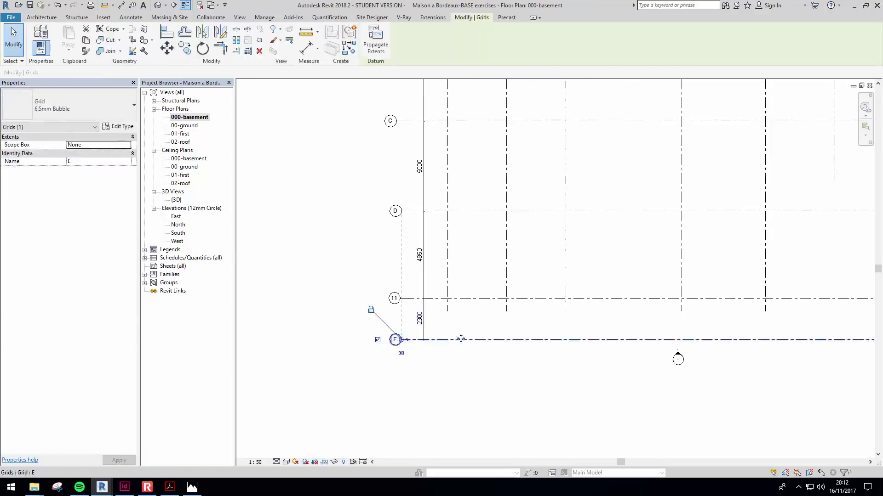
click(418, 324)
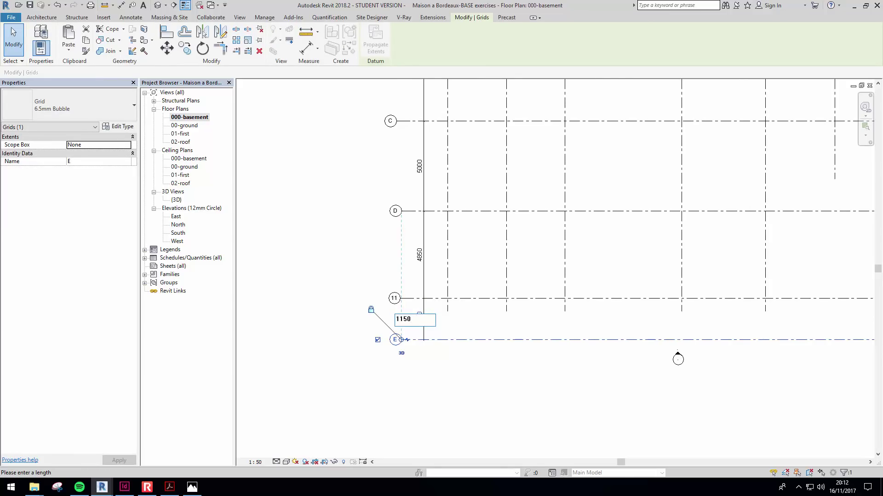
text(1150)
key(Return)
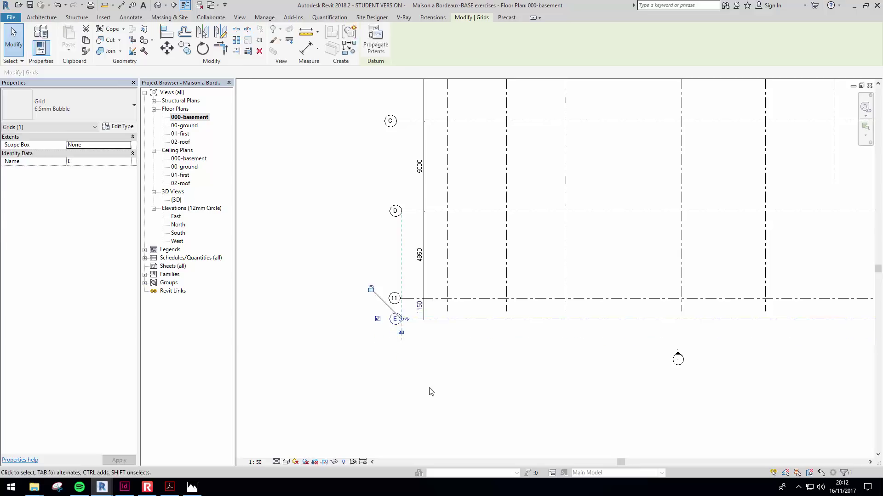
click(440, 372)
Step: Extend the south ends of the five aligned western vertical grids past the southernmost horizontal grid
click(448, 307)
drag(447, 311, 448, 341)
middle_drag(654, 325, 546, 355)
key(Escape)
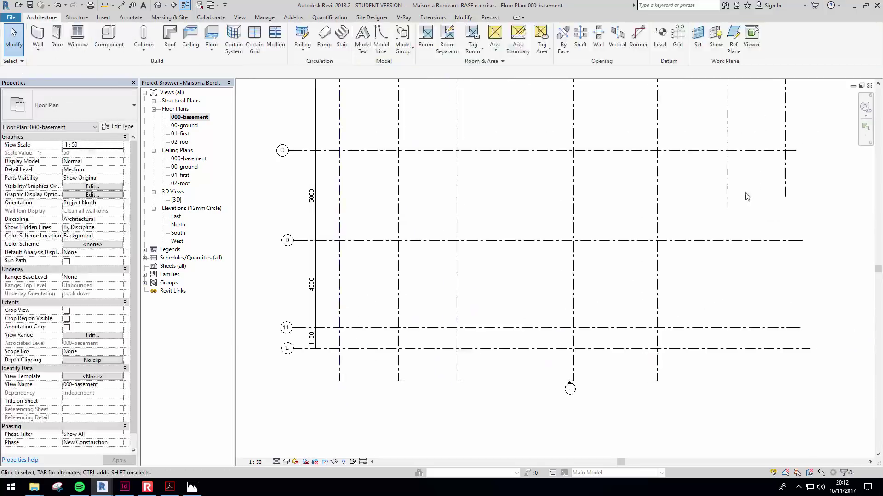
Step: Extend the south ends of the two easternmost vertical grids to align with the other vertical grids
click(727, 198)
drag(729, 224, 728, 218)
drag(723, 391, 707, 385)
click(806, 201)
click(786, 189)
drag(785, 197, 729, 384)
click(367, 387)
Step: Rename the southernmost horizontal grid from E to Ea to free the name E
middle_drag(368, 388, 462, 373)
click(393, 363)
key(Escape)
click(398, 292)
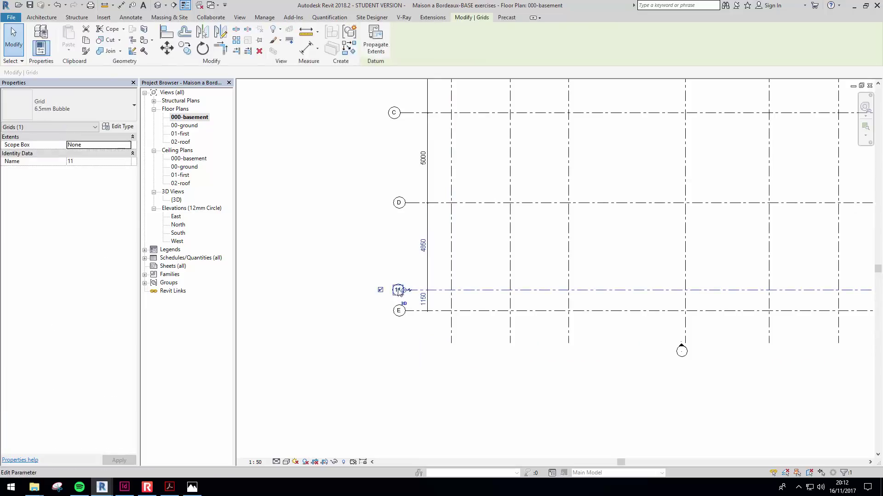
key(Escape)
middle_drag(412, 188, 417, 218)
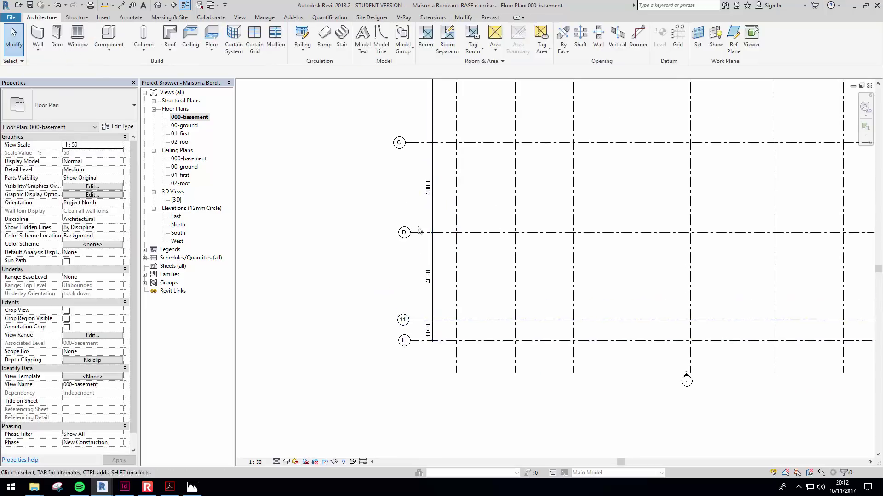
click(415, 323)
click(403, 340)
click(396, 342)
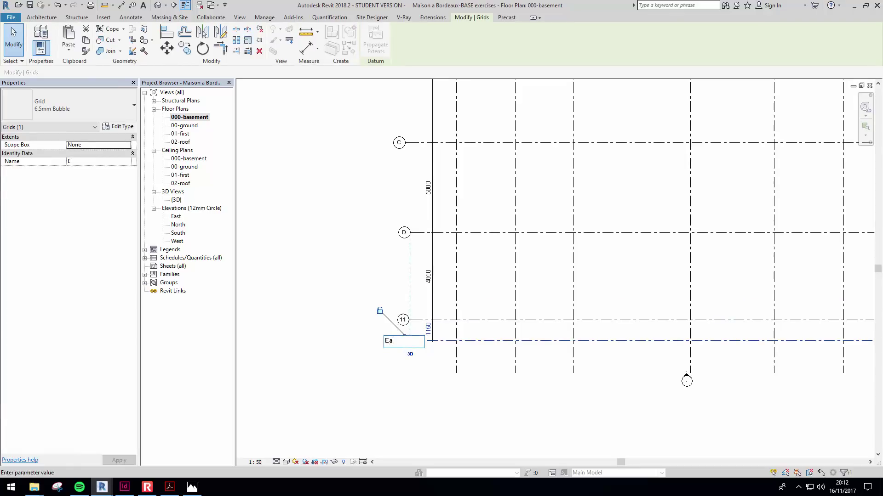
click(386, 283)
Step: Rename horizontal grid 11 as E
click(407, 321)
drag(408, 321, 404, 321)
click(402, 329)
click(399, 320)
click(398, 321)
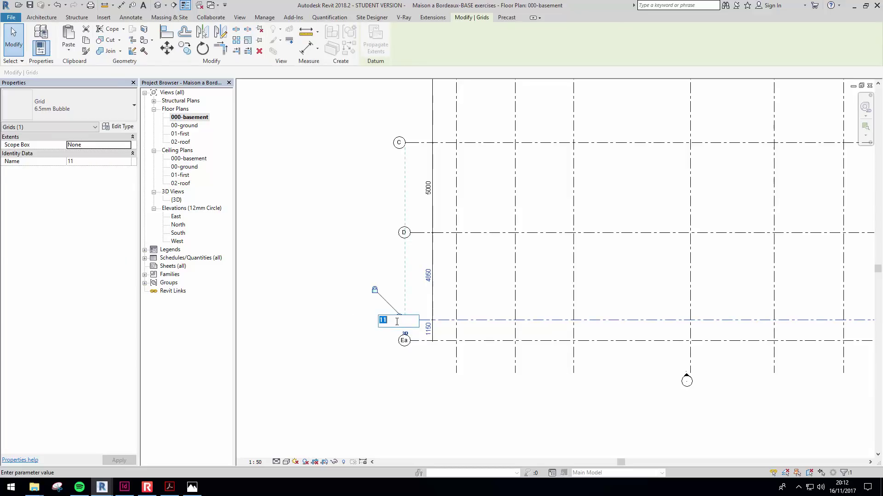
text(E)
click(327, 267)
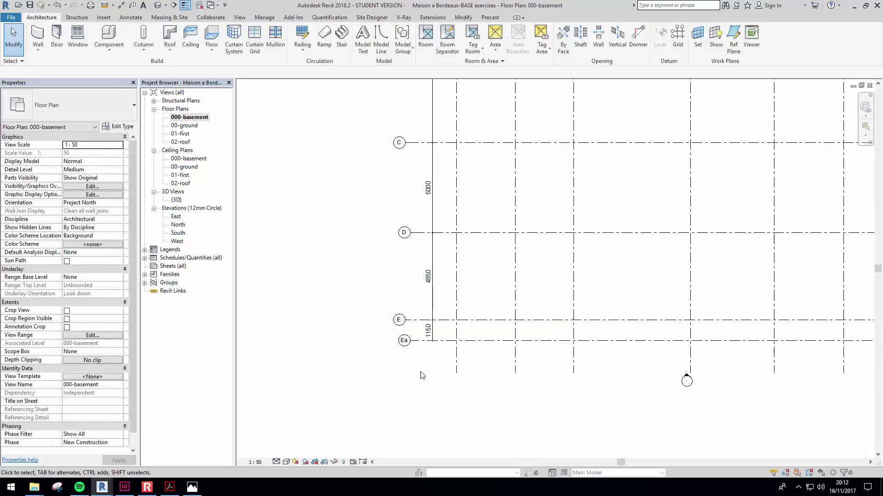
Step: Rename the southernmost horizontal grid Ea as F
double_click(403, 341)
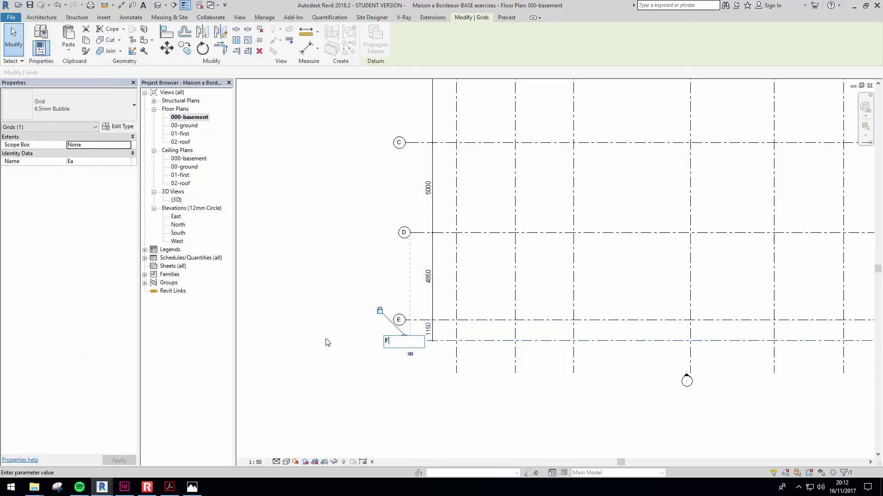
text(F)
click(388, 409)
Step: Align the west bubble ends of horizontal grids A to F along one vertical line
click(405, 340)
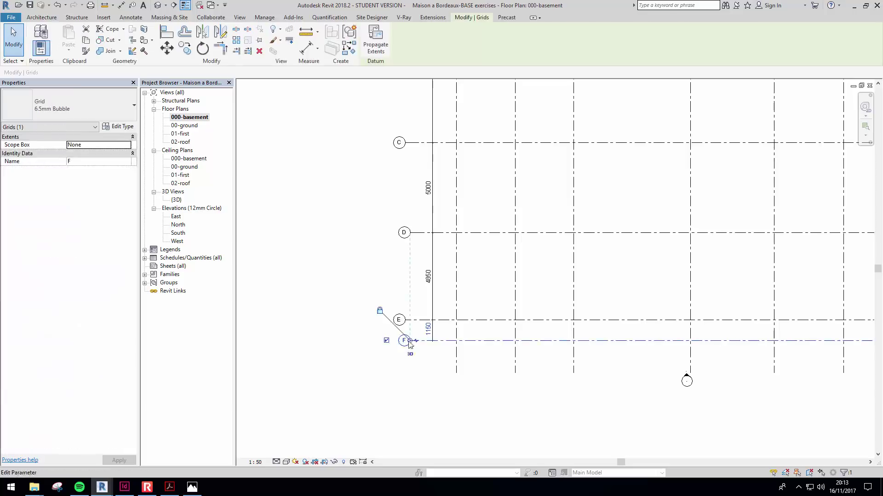
middle_drag(403, 234, 408, 306)
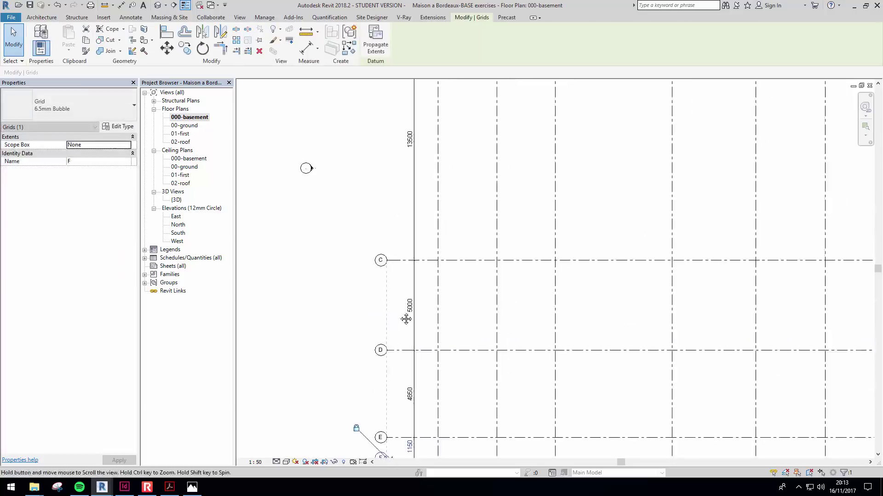
key(Escape)
scroll(408, 305, down, 2)
click(395, 116)
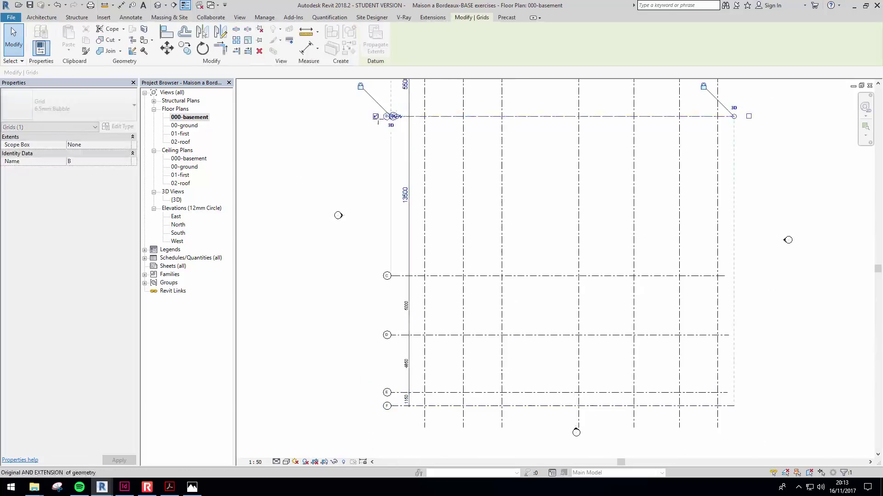
middle_drag(426, 82, 430, 193)
click(430, 166)
click(412, 162)
drag(400, 162, 386, 170)
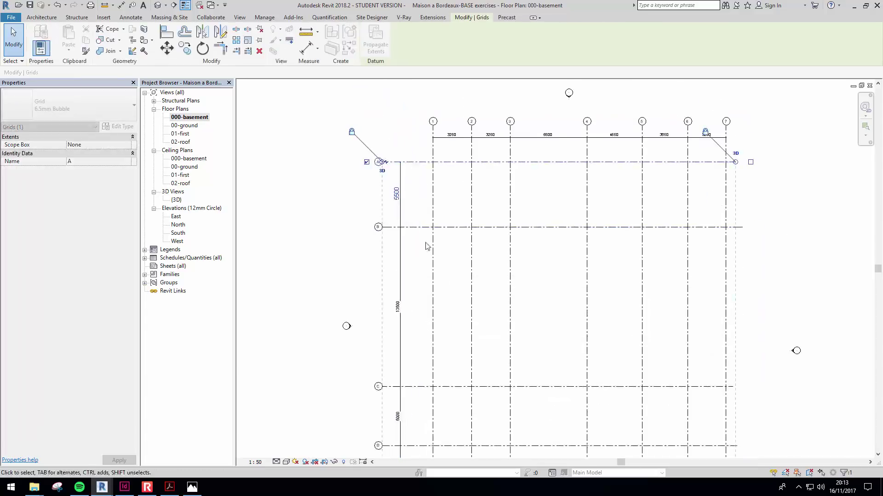
middle_drag(429, 272, 429, 183)
key(Escape)
Step: Show the bubble at the south end of vertical grid 1
scroll(510, 331, up, 3)
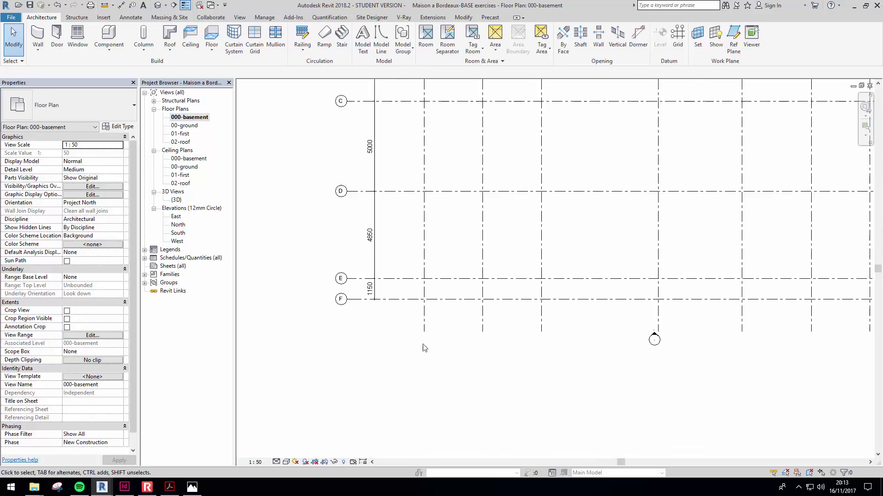
middle_drag(485, 369, 518, 367)
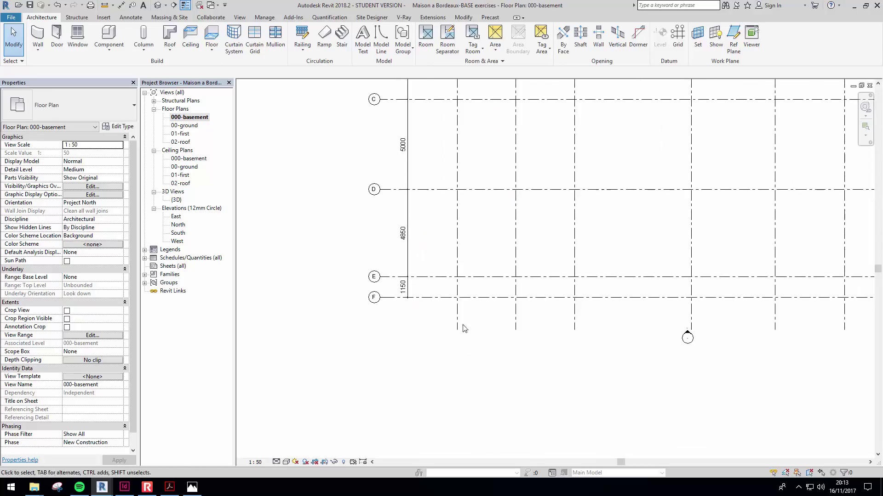
click(457, 319)
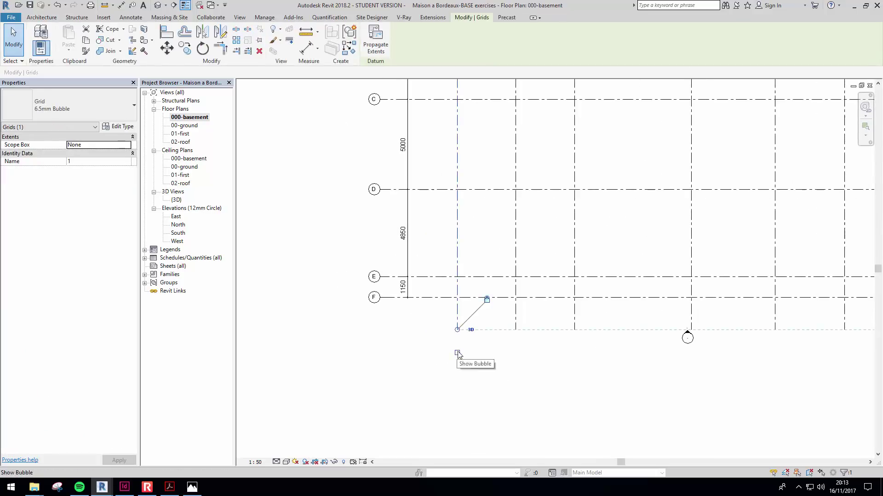
scroll(462, 341, up, 2)
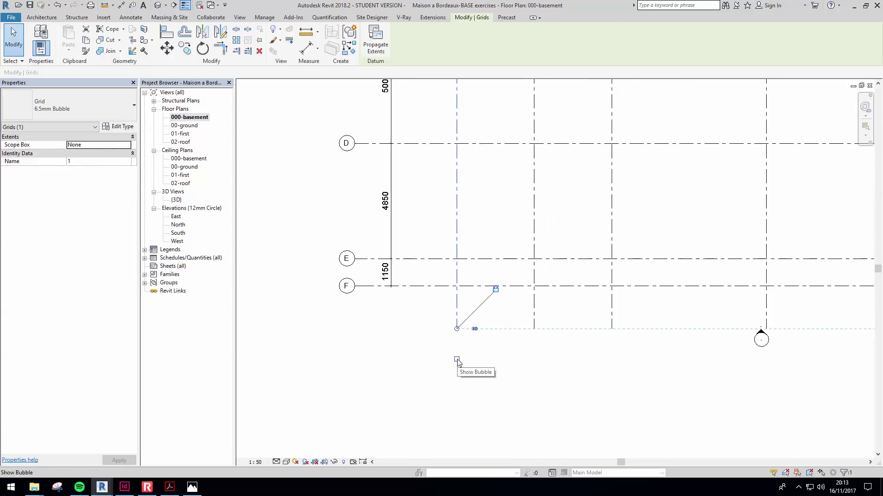
click(475, 348)
click(456, 338)
click(457, 359)
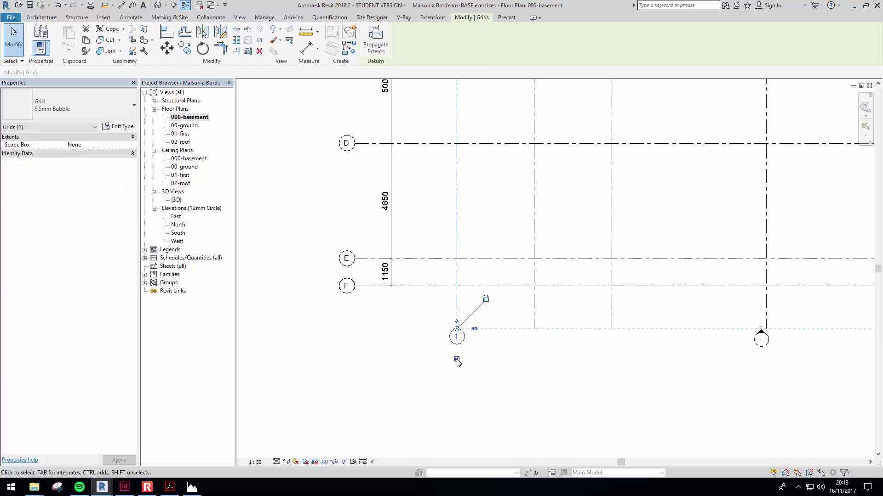
click(518, 387)
Step: Show the south-end bubbles of vertical grids 2 and 3
click(536, 317)
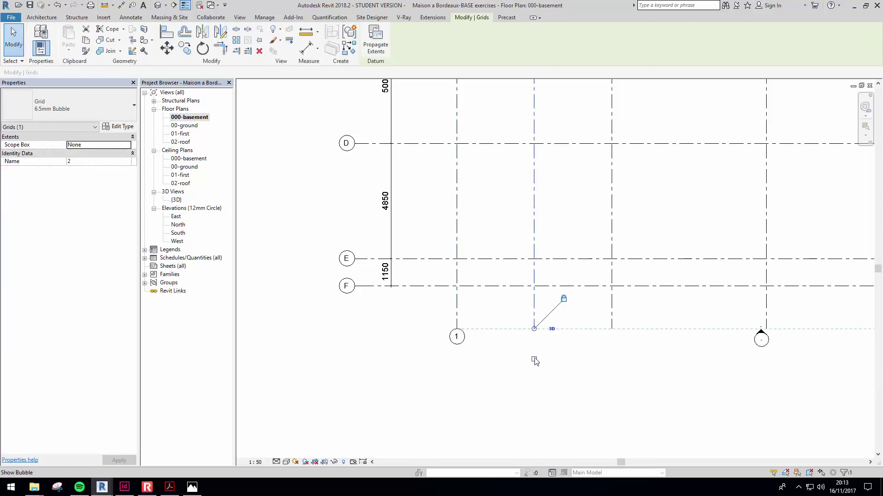
click(534, 360)
click(613, 371)
click(612, 317)
click(611, 359)
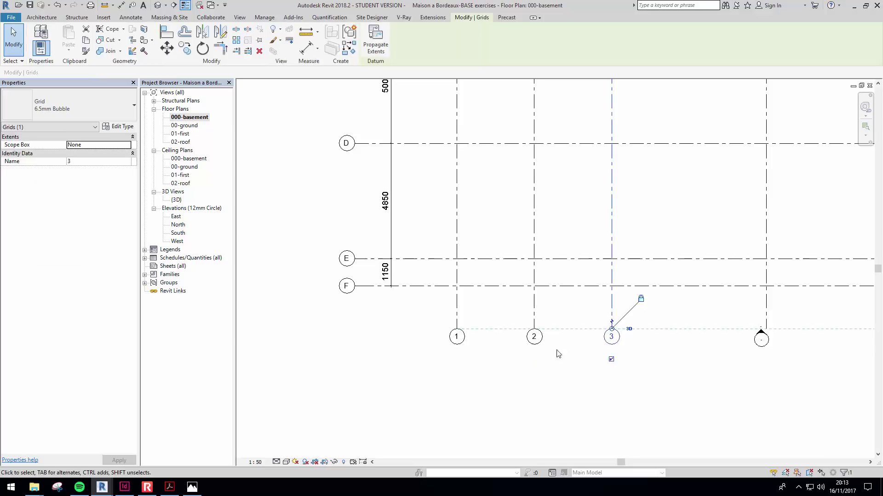
click(554, 377)
scroll(653, 372, down, 2)
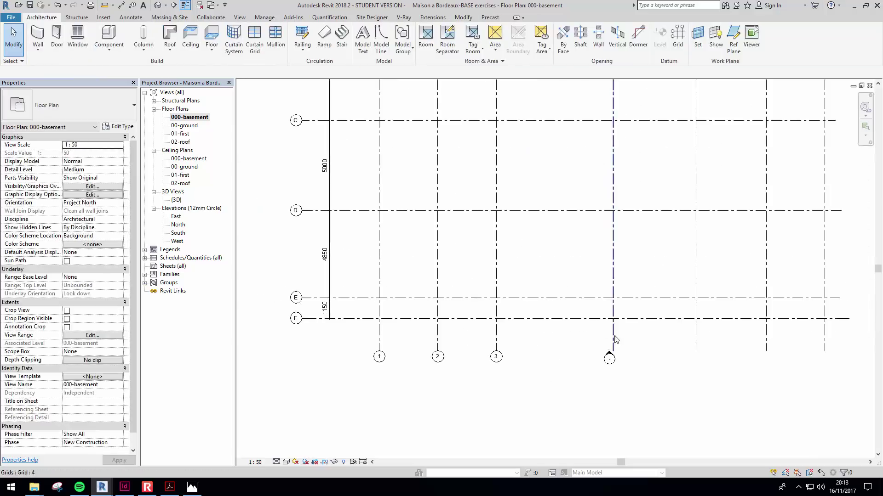
drag(595, 345, 626, 386)
drag(554, 343, 555, 343)
scroll(505, 294, down, 4)
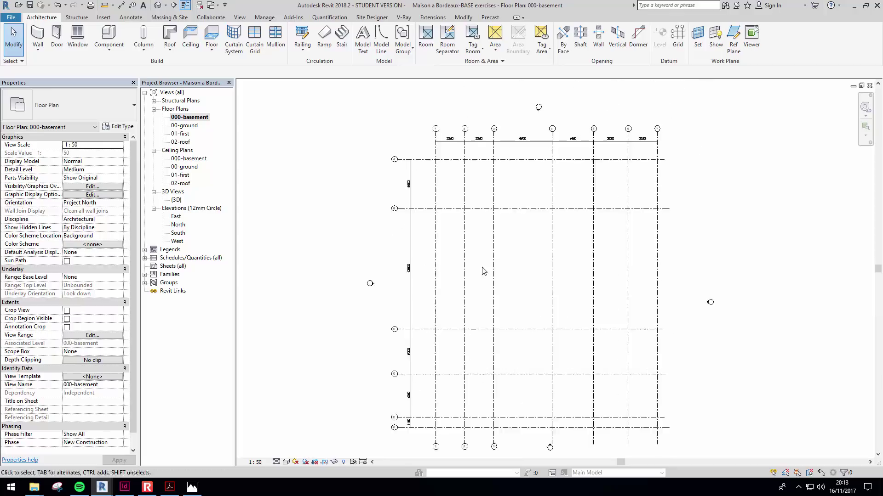
scroll(484, 271, down, 3)
middle_drag(532, 263, 522, 281)
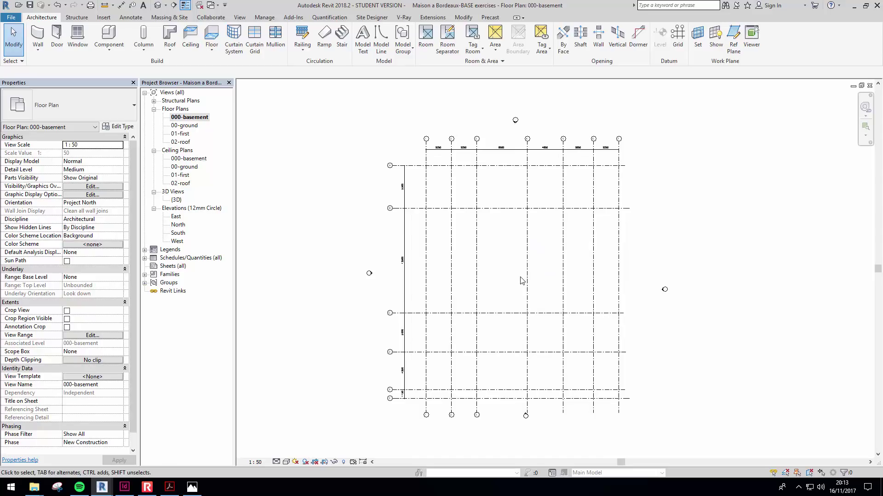
Step: Start a CAD link in the 000-basement plan and choose the file Maison a Bordeaux - Floor Plan - 000-Basement.dwg
click(111, 21)
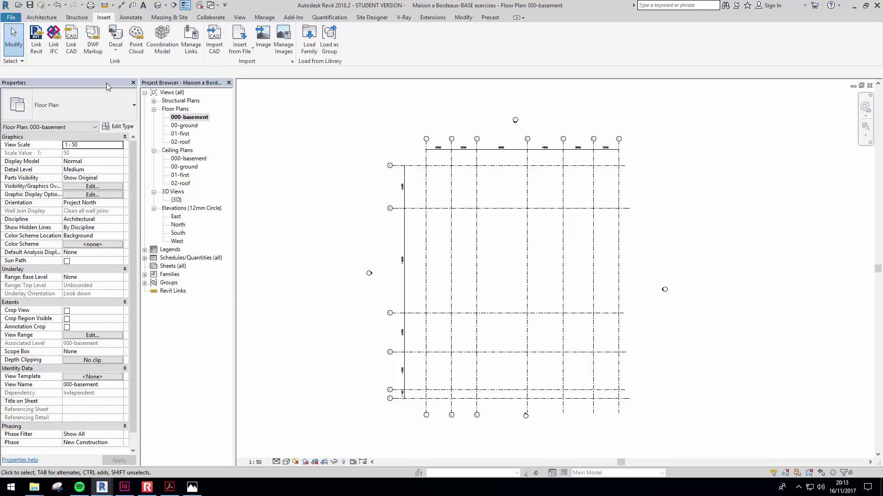
middle_drag(322, 160, 307, 146)
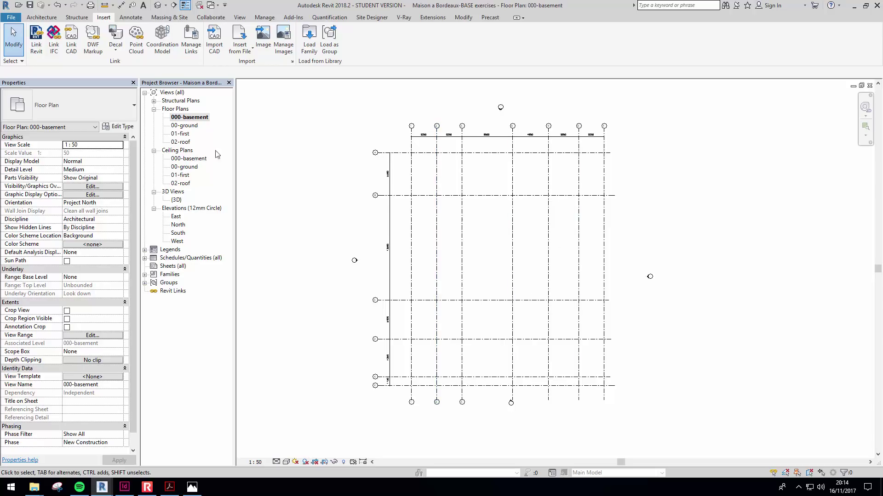
middle_drag(320, 216, 303, 212)
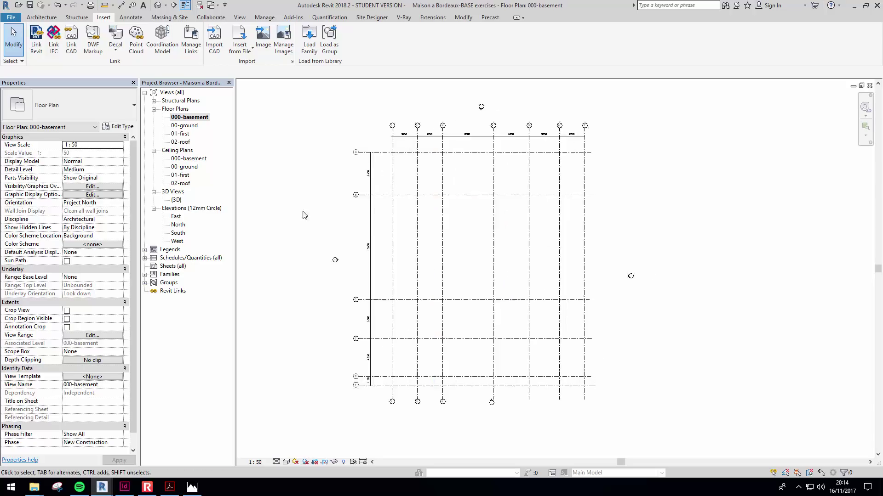
click(72, 38)
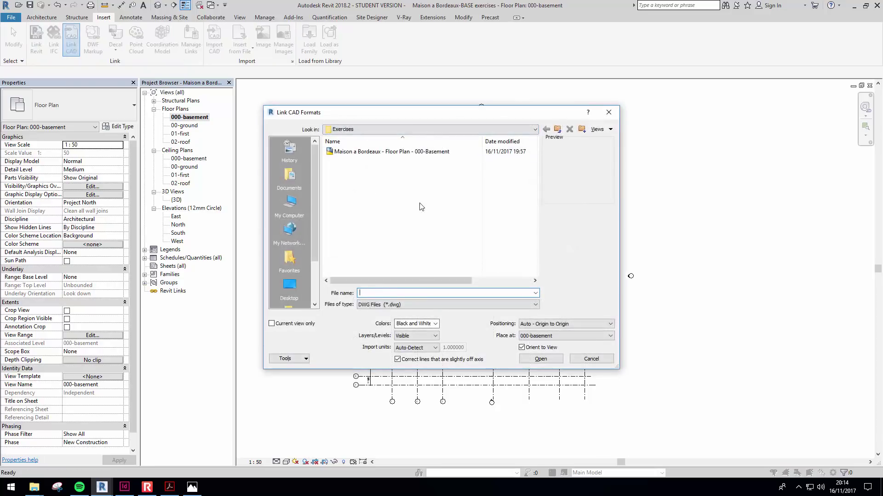
click(380, 154)
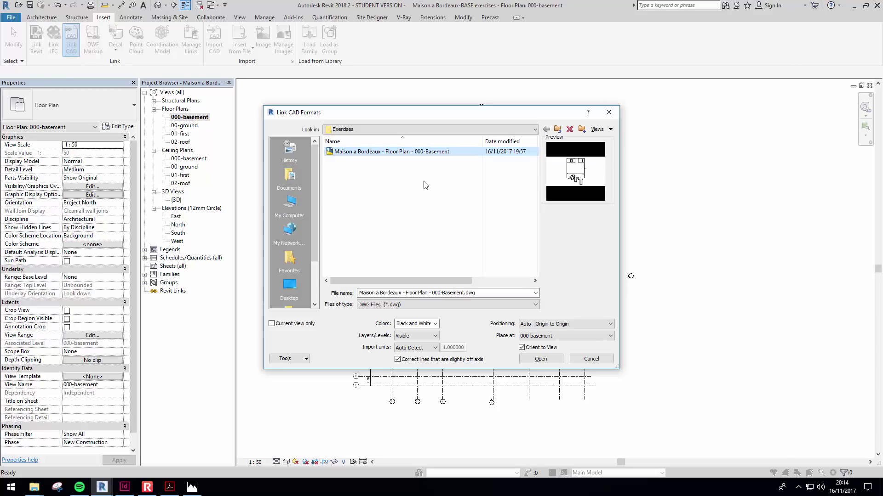
click(428, 203)
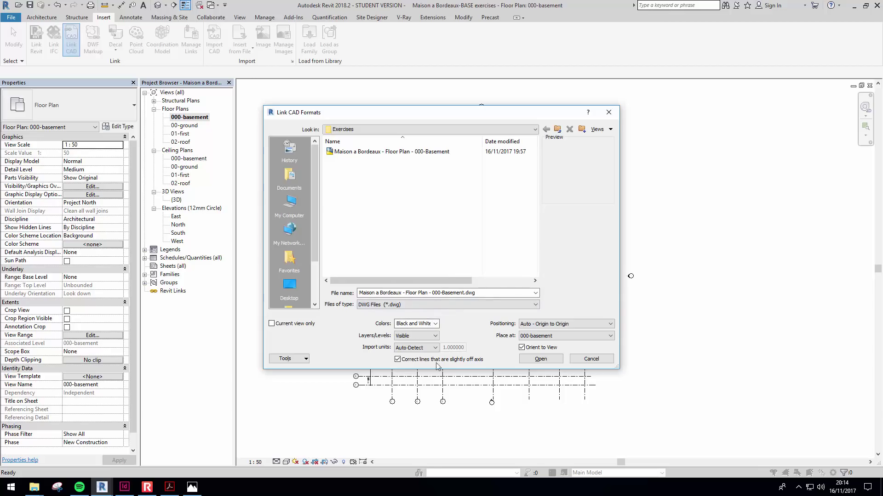
Step: Set the CAD link's colors to Black and White and keep its layers option at Visible
click(435, 325)
click(440, 328)
click(440, 327)
click(435, 324)
click(436, 324)
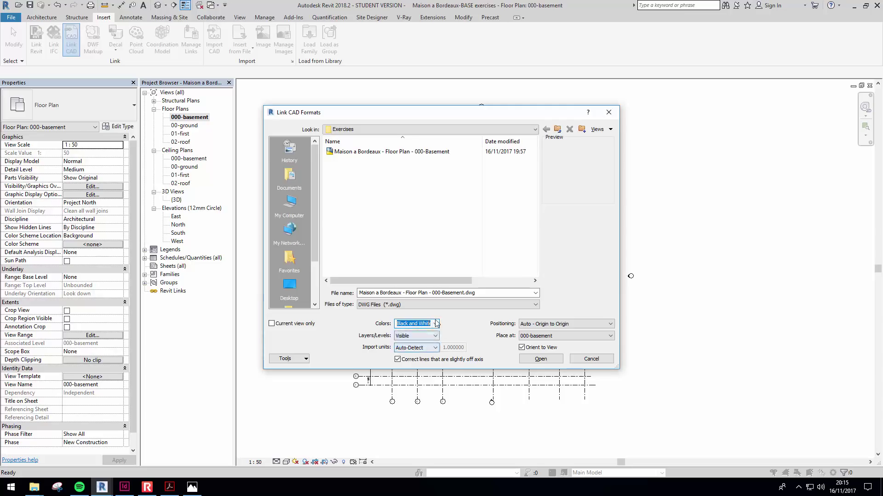
click(436, 324)
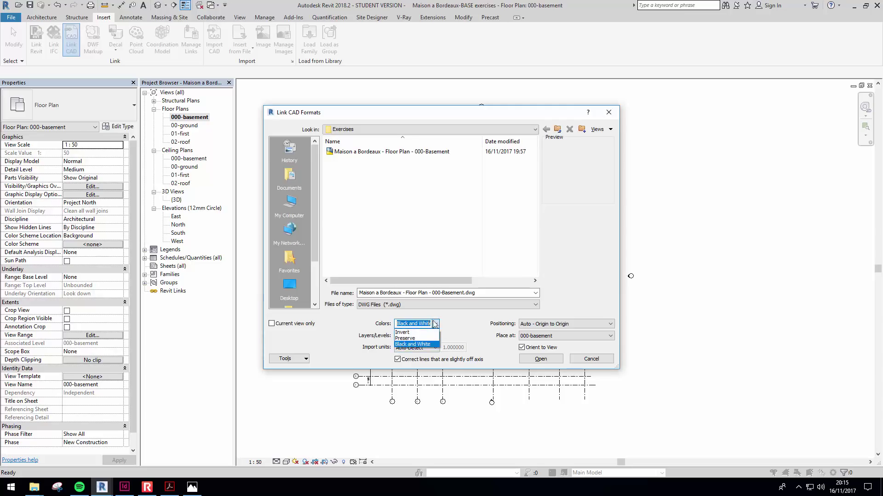
click(412, 344)
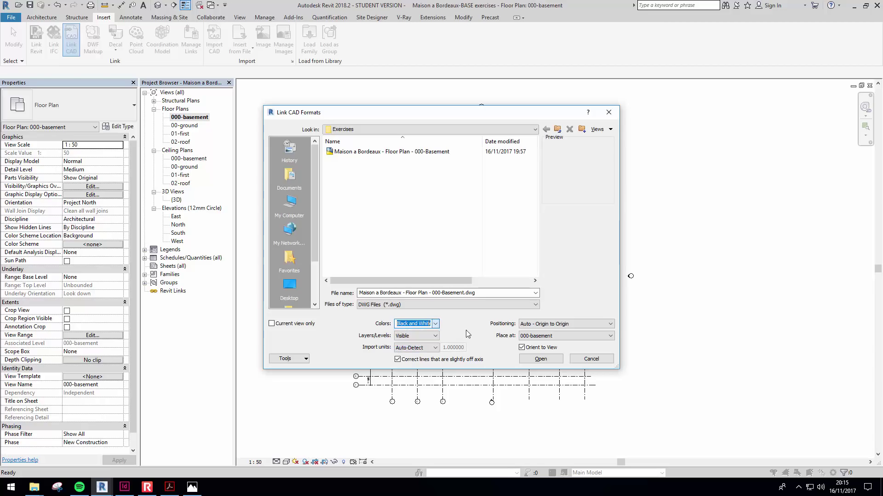
click(436, 336)
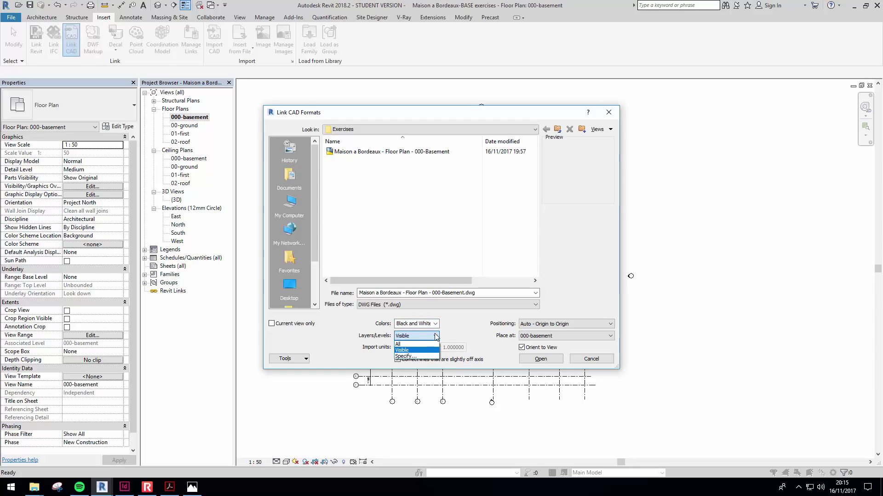
click(436, 336)
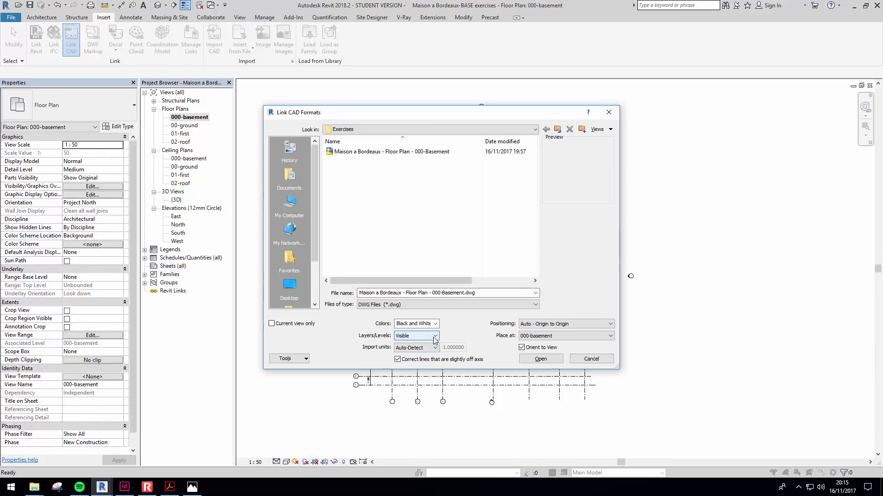
Step: Keep layers at Visible and import units at Auto-Detect, and link the basement DWG using Auto - Origin to Origin positioning
click(434, 338)
click(423, 351)
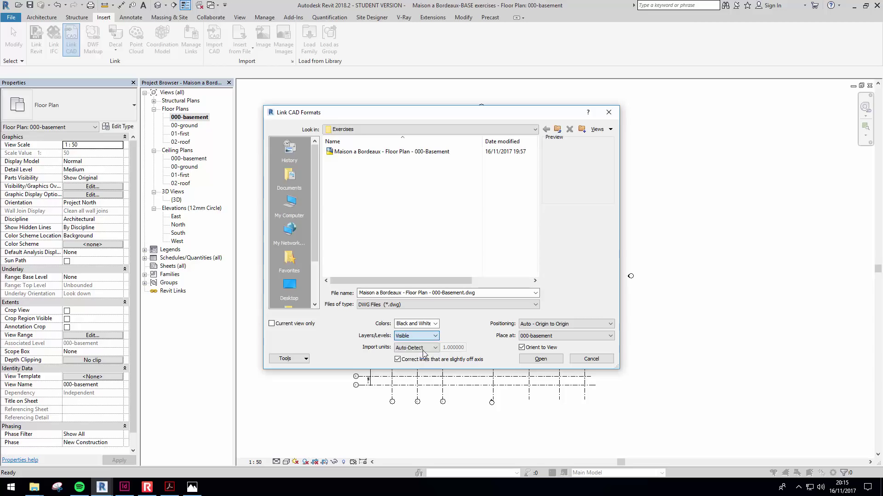
click(432, 338)
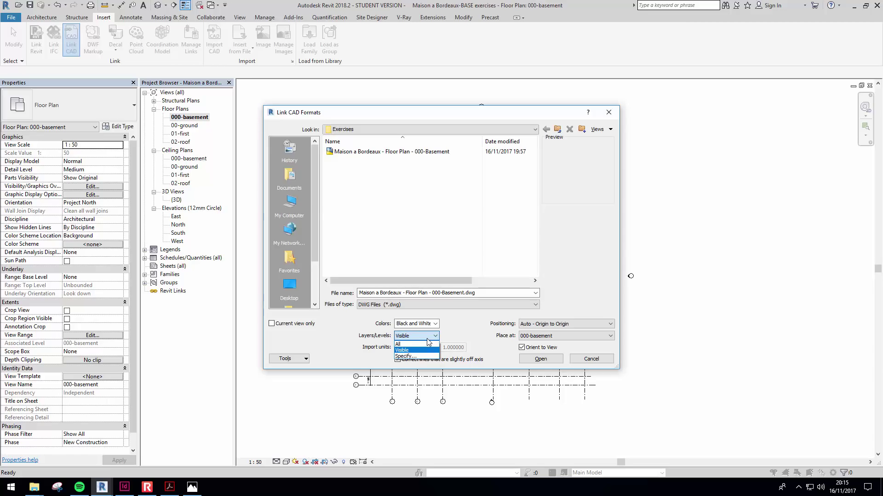
click(462, 337)
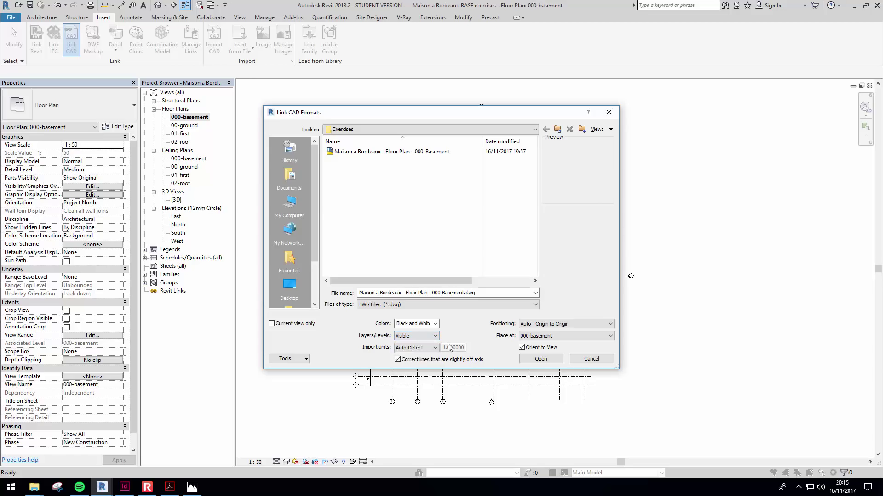
click(413, 350)
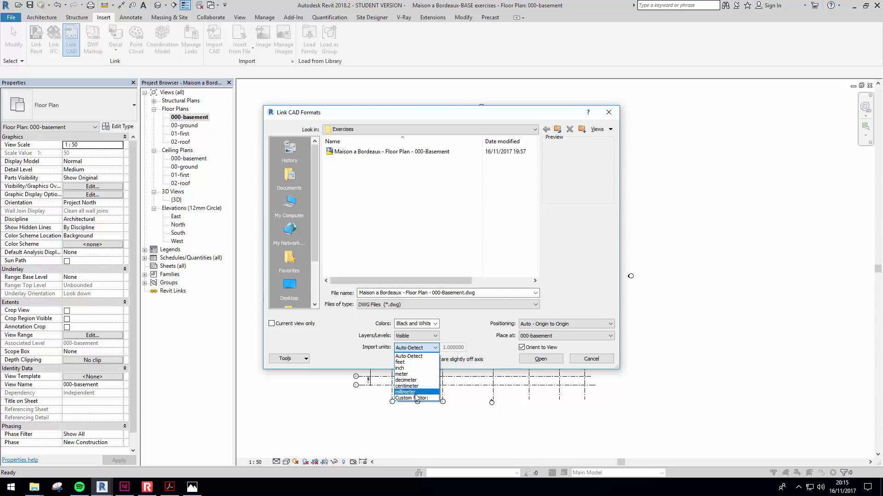
click(475, 347)
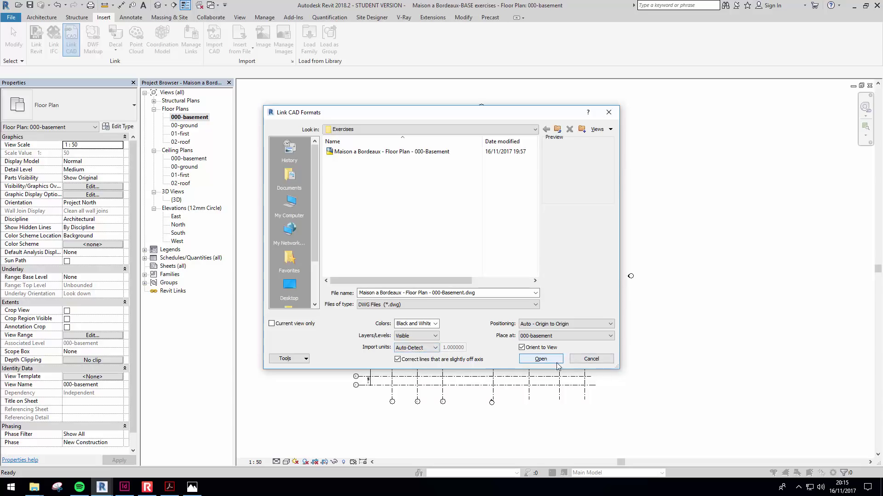
click(540, 359)
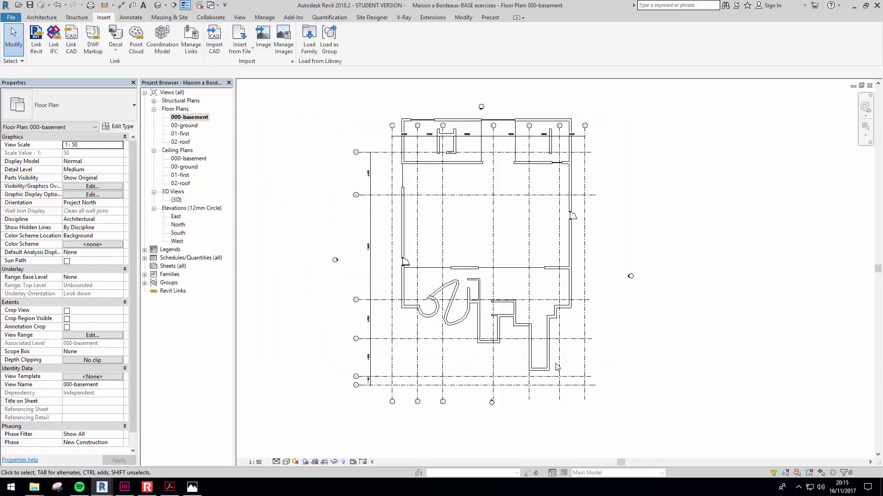
Step: Select the linked basement drawing in the plan and unpin it so that it can be moved
click(569, 268)
click(683, 252)
click(480, 165)
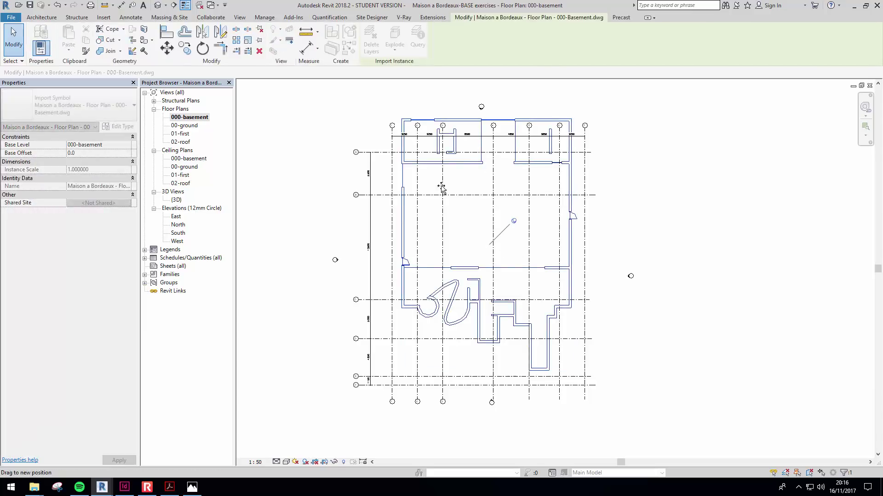
click(465, 218)
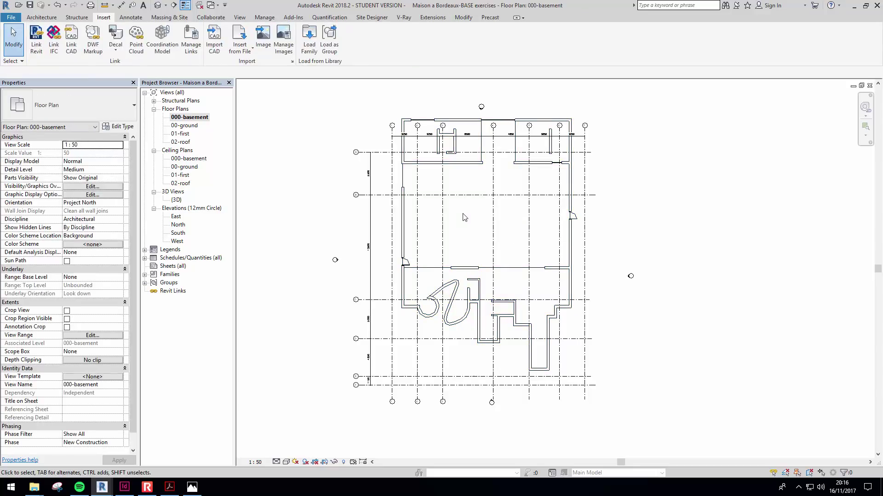
click(470, 165)
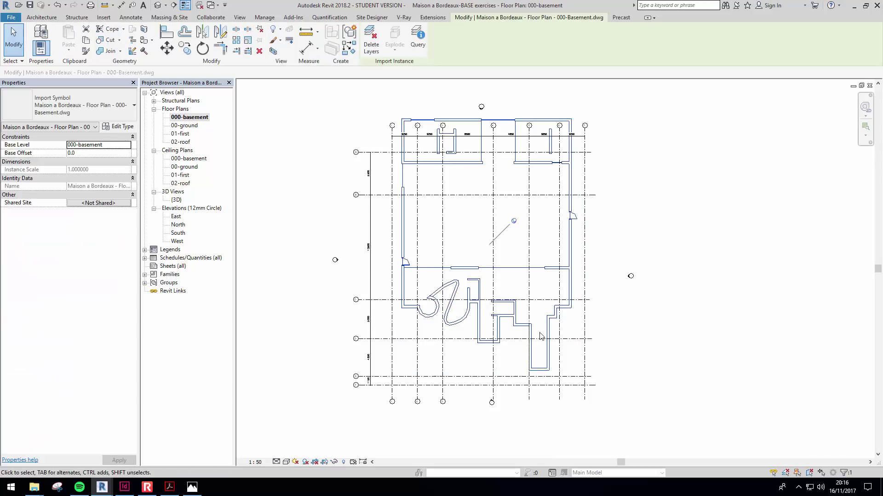
click(514, 222)
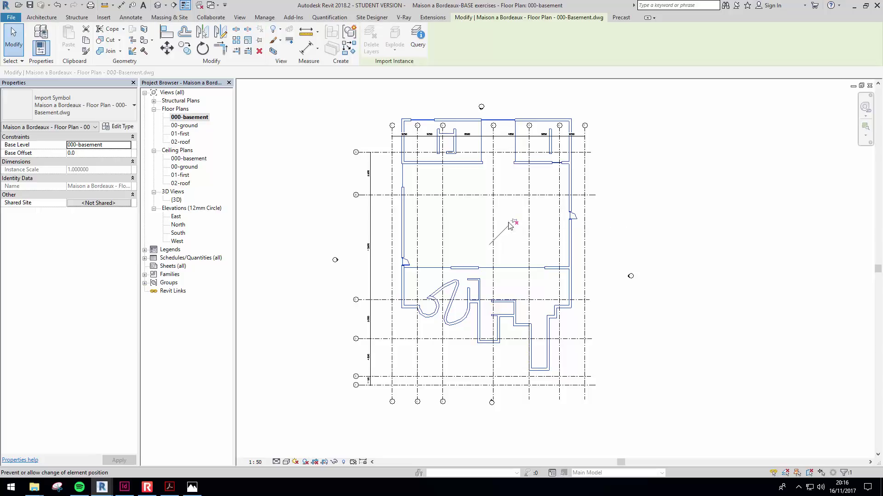
Step: Move the linked basement drawing freehand to the south-east so that its north wall sits below grid A
drag(472, 157, 500, 214)
scroll(427, 204, up, 2)
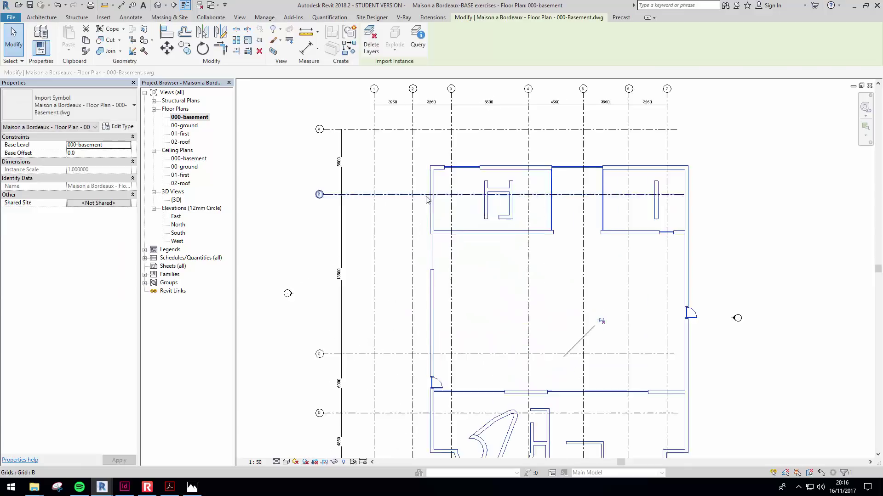
click(497, 266)
scroll(479, 248, down, 3)
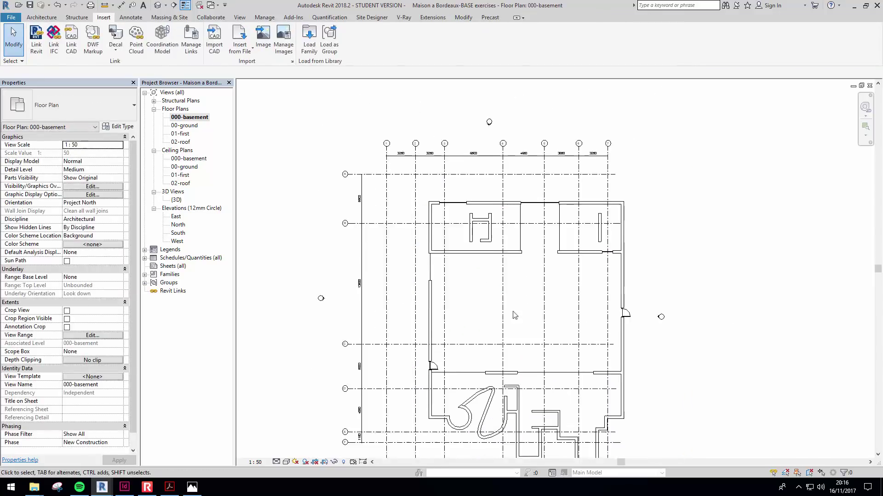
Step: Move the linked drawing freehand to the north-west, bringing its north-west corner near the intersection of grids 1 and A
click(462, 230)
scroll(491, 214, up, 2)
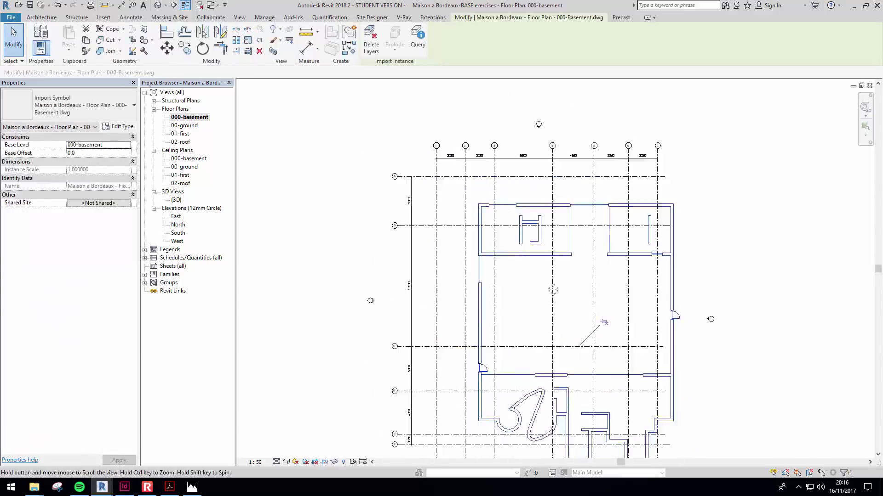
drag(550, 206, 506, 186)
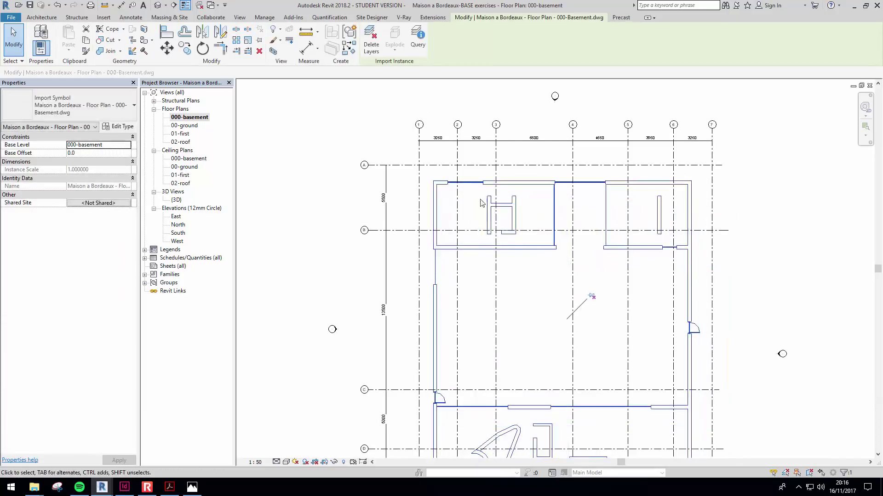
scroll(425, 192, up, 2)
scroll(577, 284, down, 2)
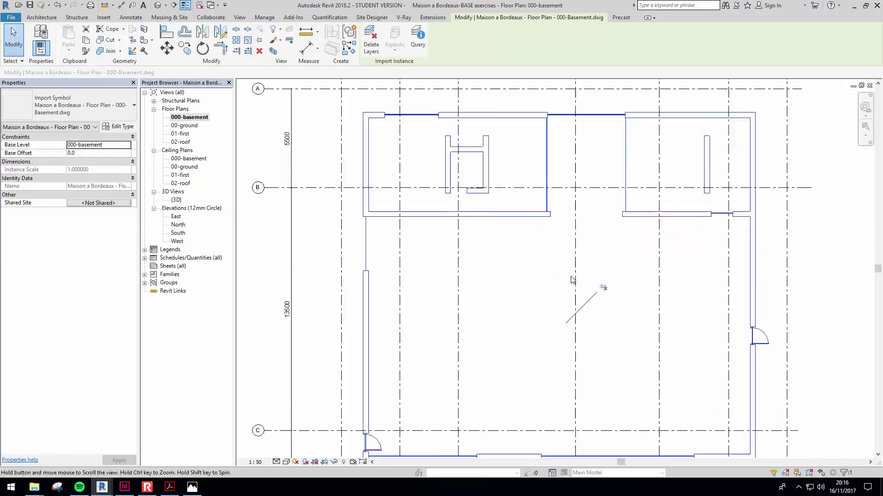
scroll(581, 372, up, 1)
scroll(528, 321, down, 1)
scroll(446, 244, up, 3)
middle_drag(438, 155, 442, 227)
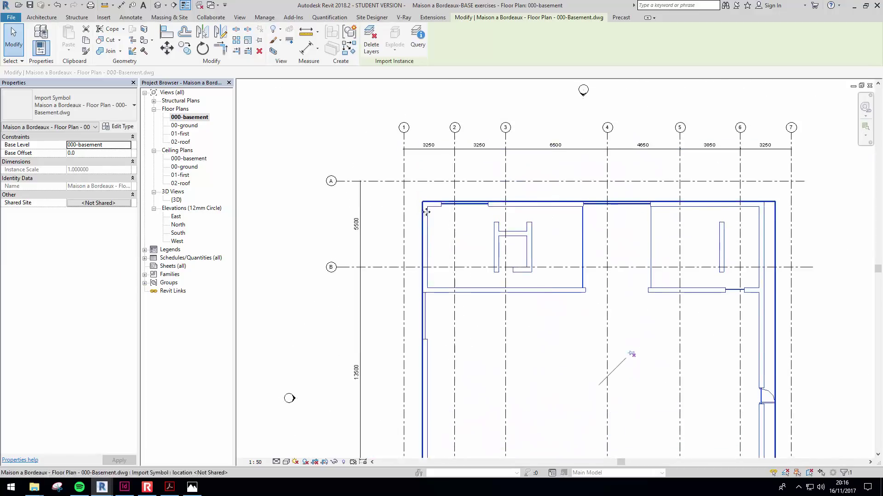
Step: Nudge the linked drawing freehand further north-west, keeping its corner just inside grids 1 and A
scroll(433, 215, up, 2)
key(Escape)
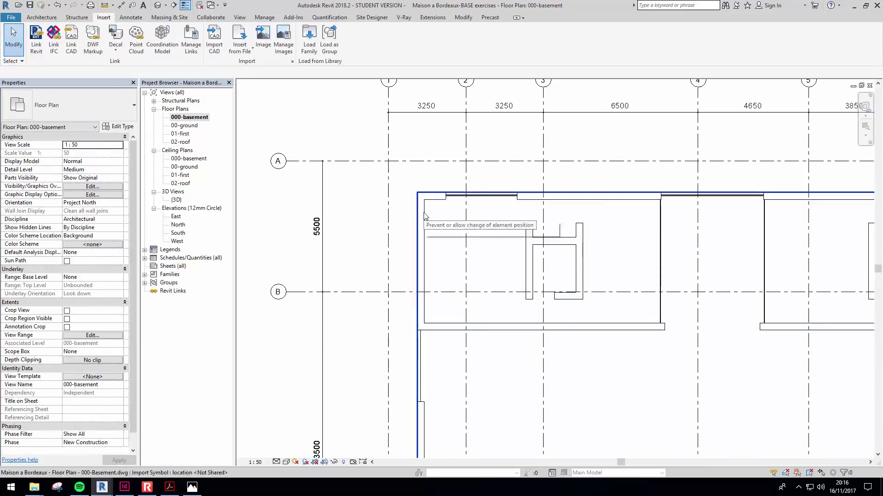
drag(424, 205, 413, 185)
middle_drag(438, 200, 479, 228)
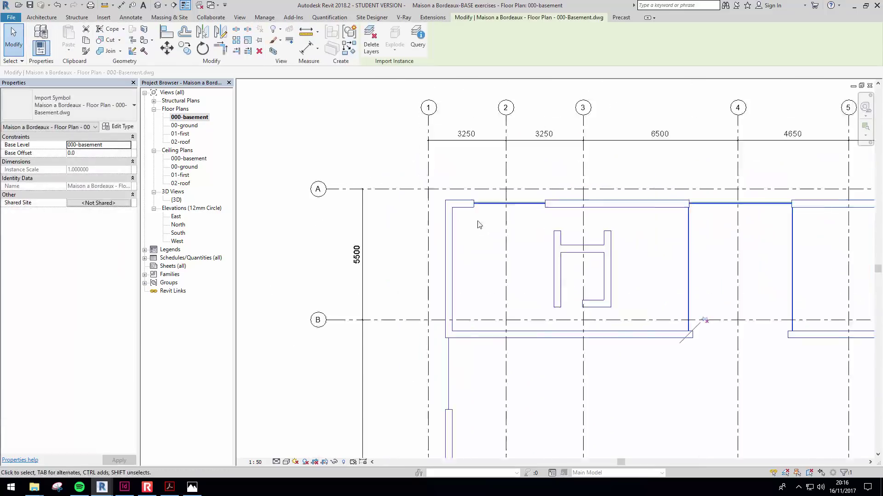
scroll(478, 227, up, 2)
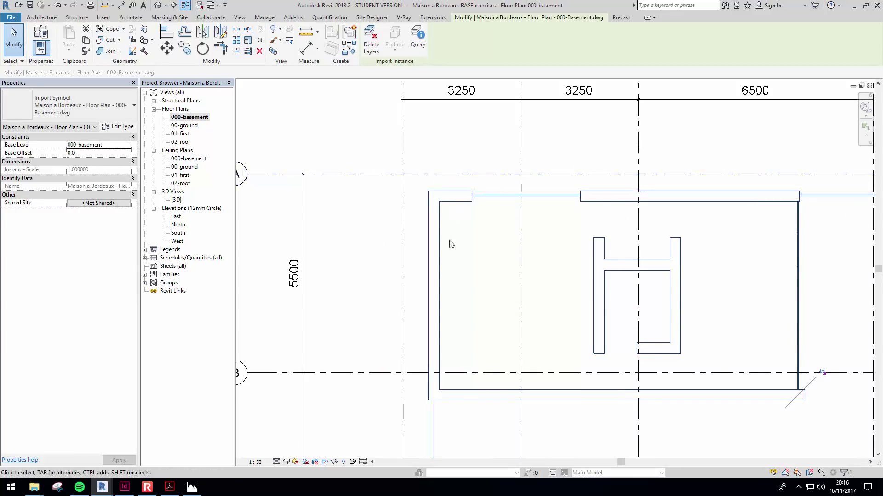
middle_drag(450, 243, 518, 305)
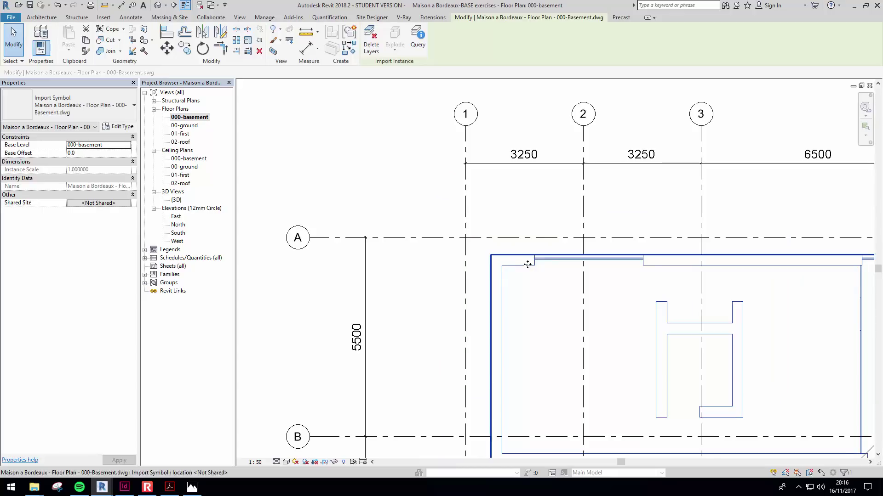
Step: Move the linked drawing vertically with the Move tool so that the north wall's inner face lies on grid A
click(305, 138)
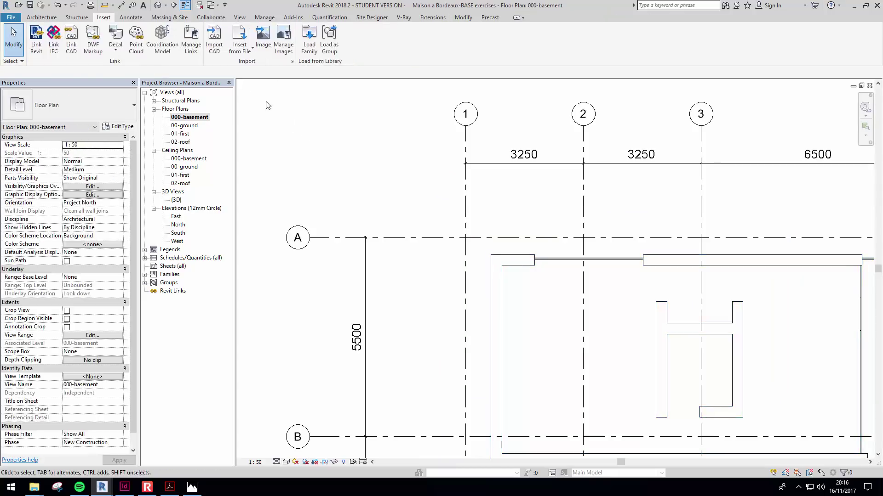
click(530, 269)
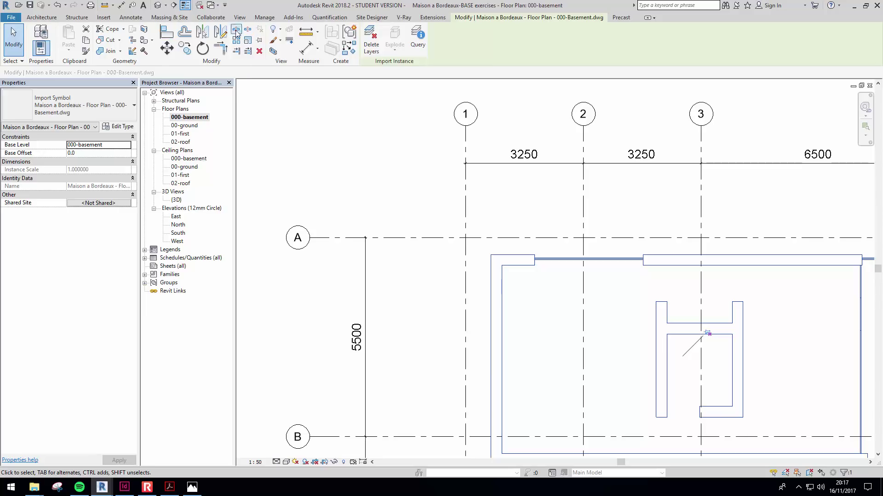
click(167, 48)
scroll(528, 276, up, 4)
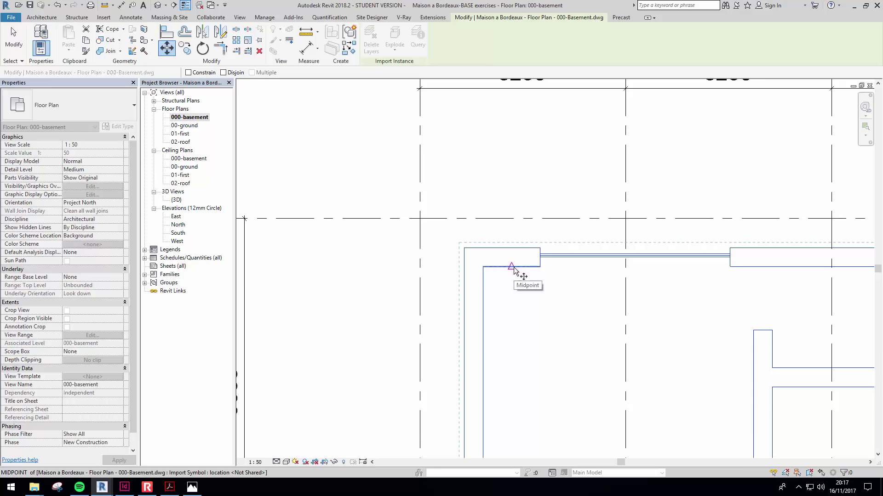
click(514, 267)
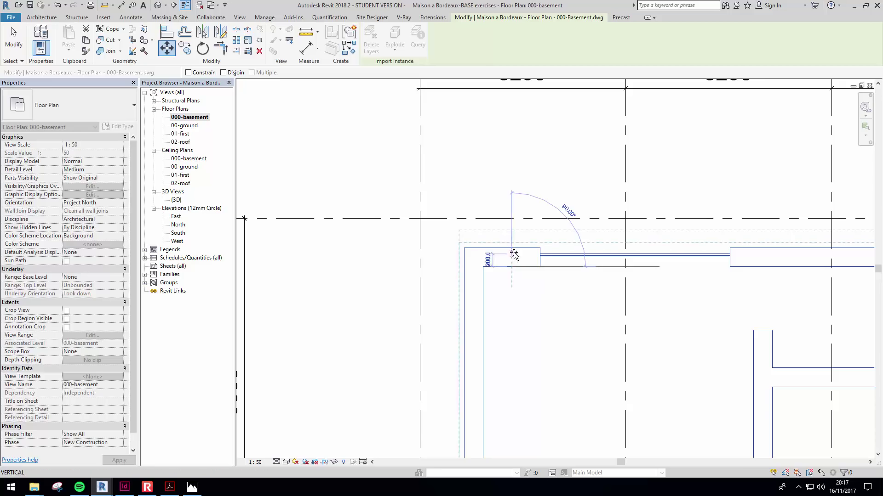
click(513, 219)
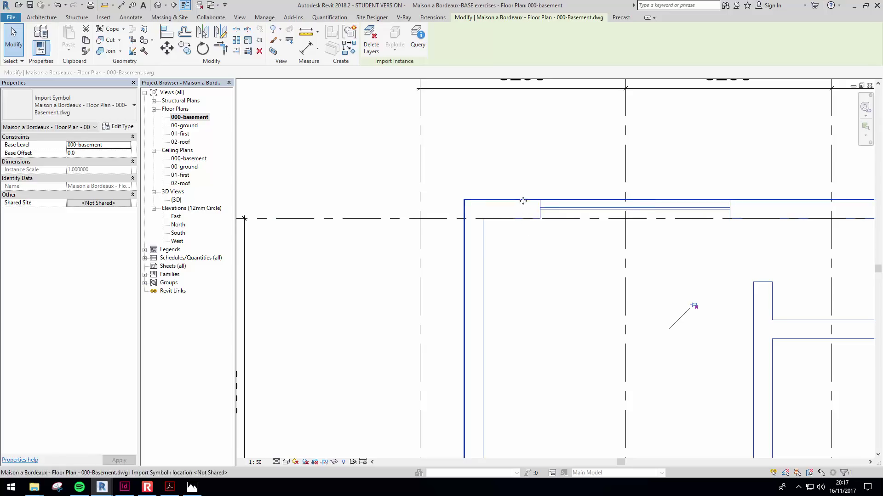
Step: Move the linked drawing 150 mm south so that the north wall is centred on grid A
key(m)
key(v)
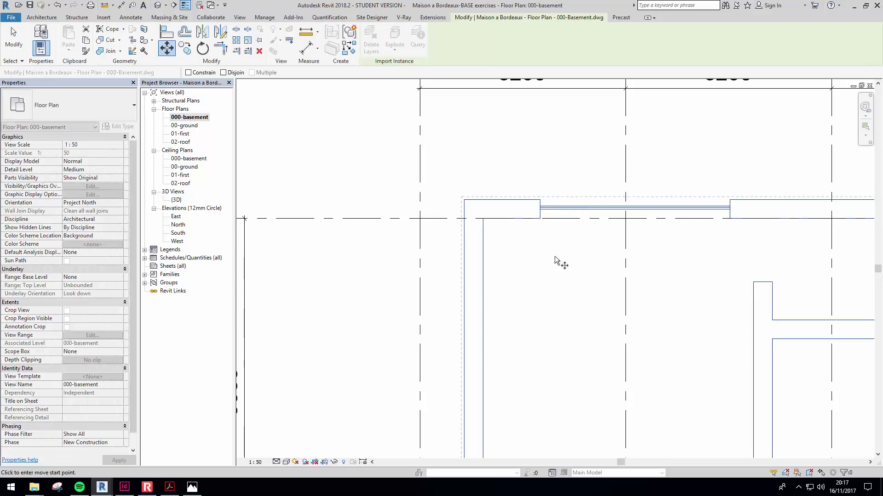
click(515, 201)
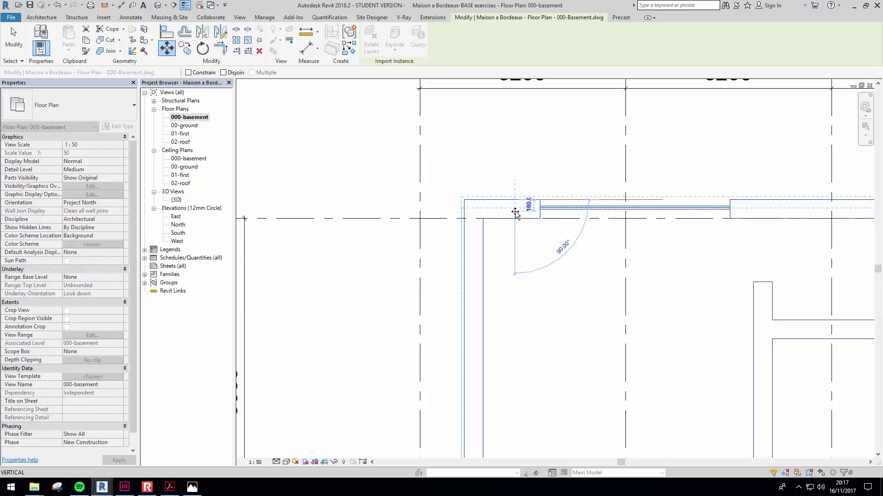
text(150)
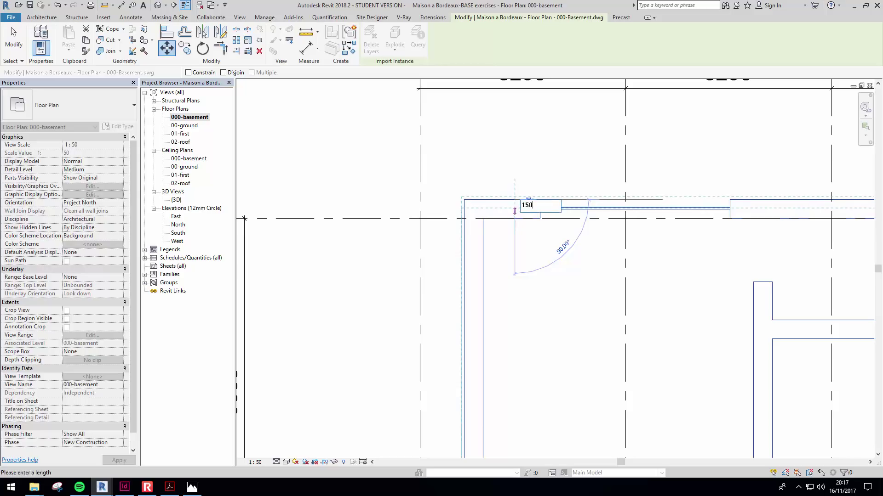
key(Return)
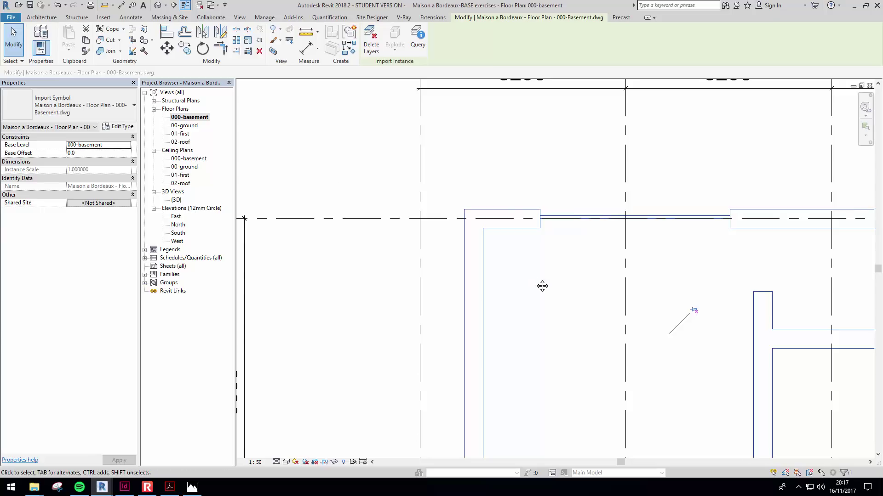
Step: Move the linked drawing horizontally so that the west wall's outer face lies on grid 1
middle_drag(495, 295, 486, 222)
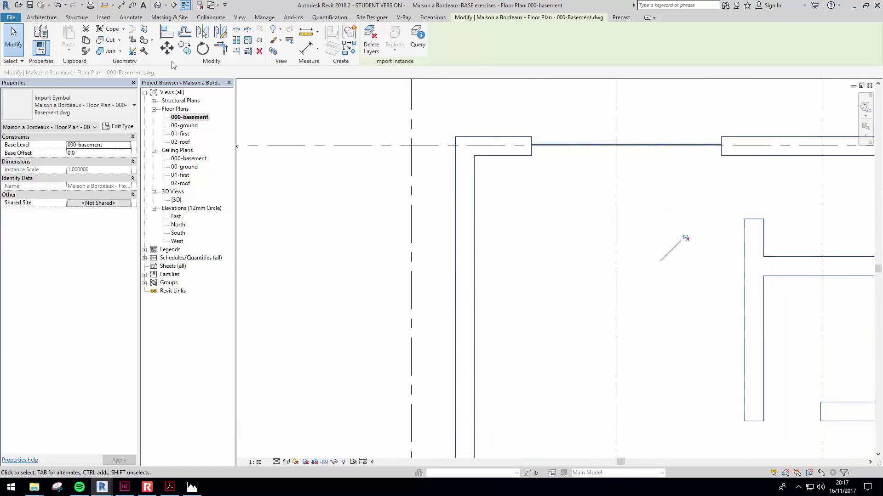
click(167, 48)
middle_drag(459, 255, 558, 298)
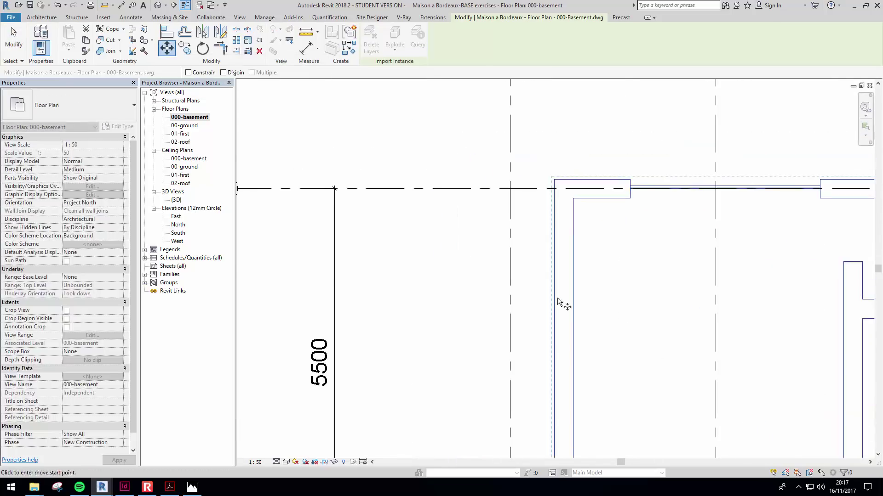
click(556, 297)
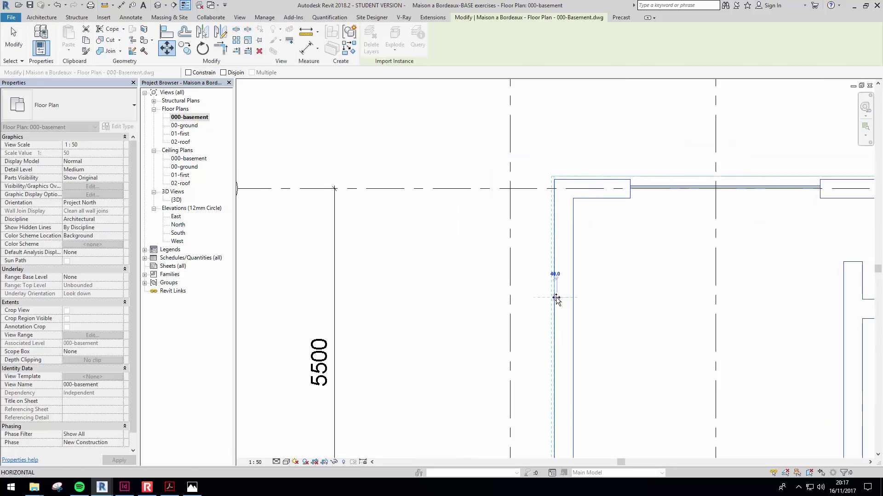
click(511, 299)
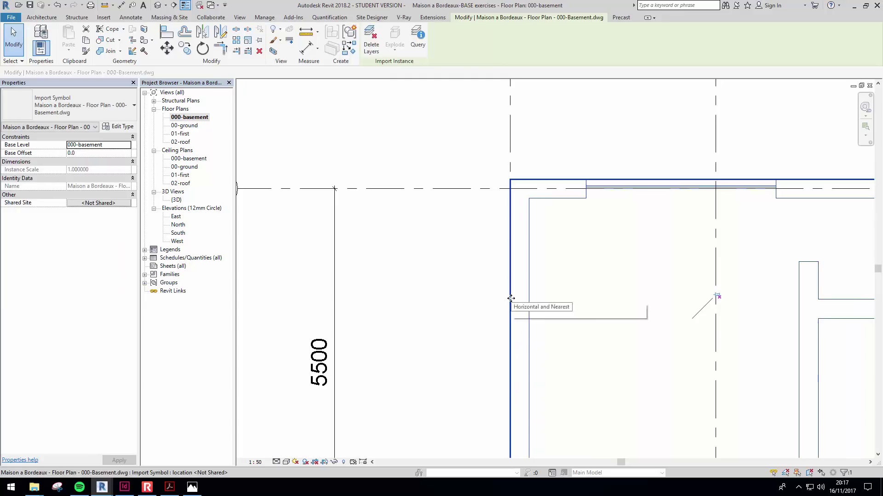
Step: Move the linked drawing 150 mm west so that the west wall is centred on grid 1
key(Escape)
click(528, 287)
middle_drag(571, 292, 551, 286)
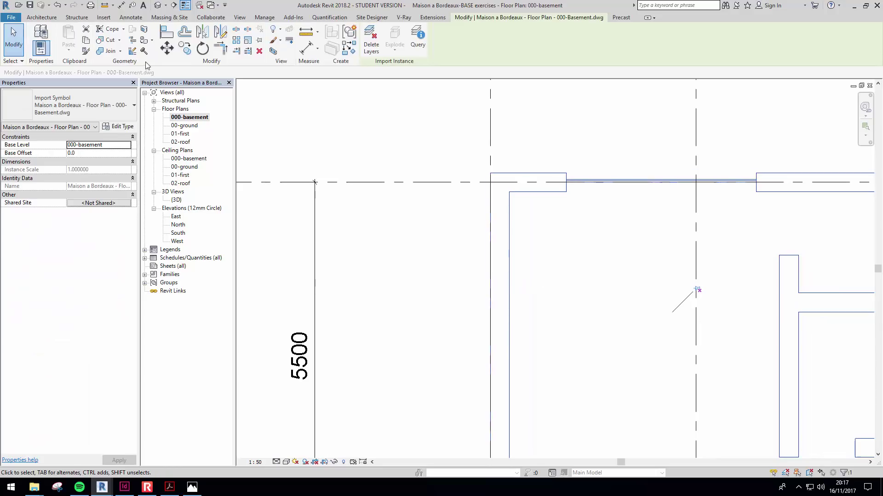
click(167, 47)
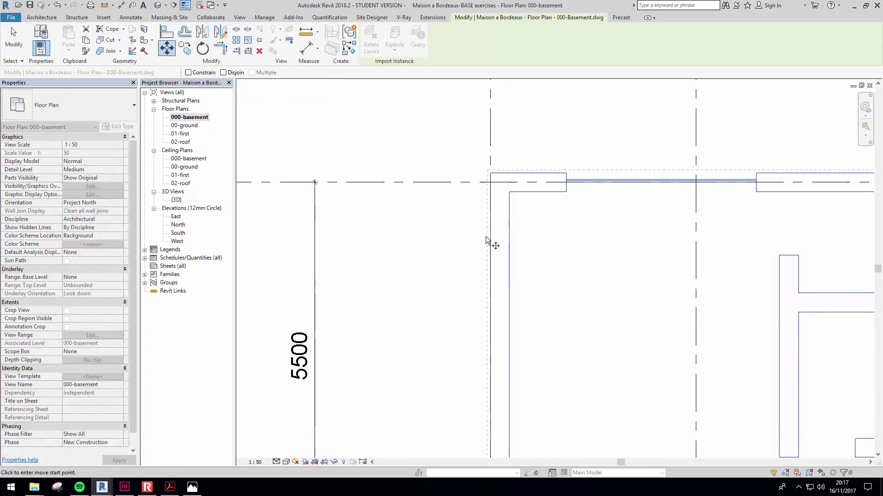
click(509, 285)
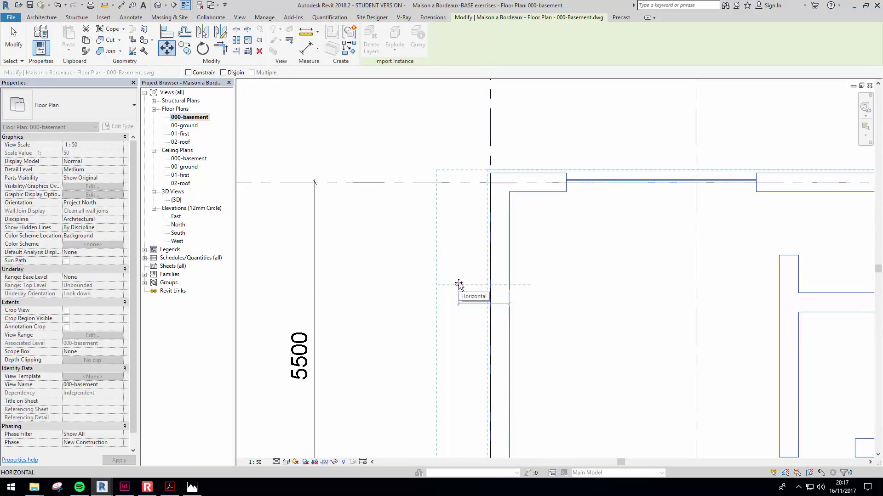
text(150)
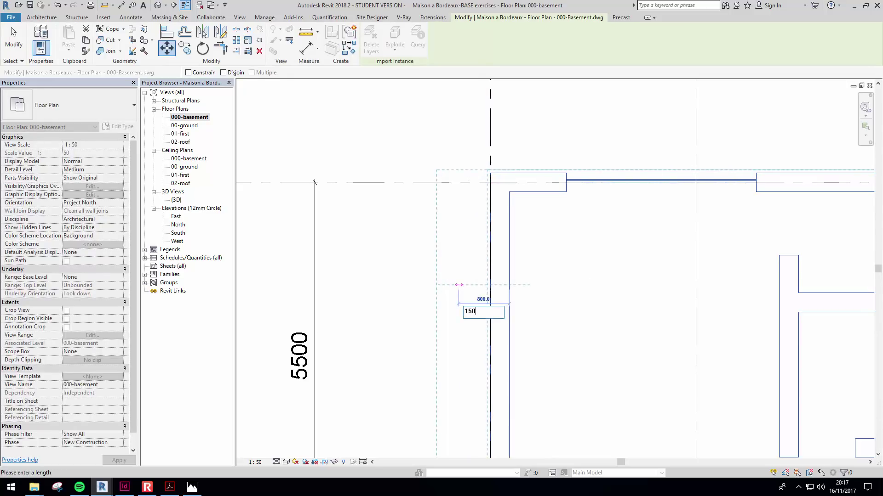
key(Return)
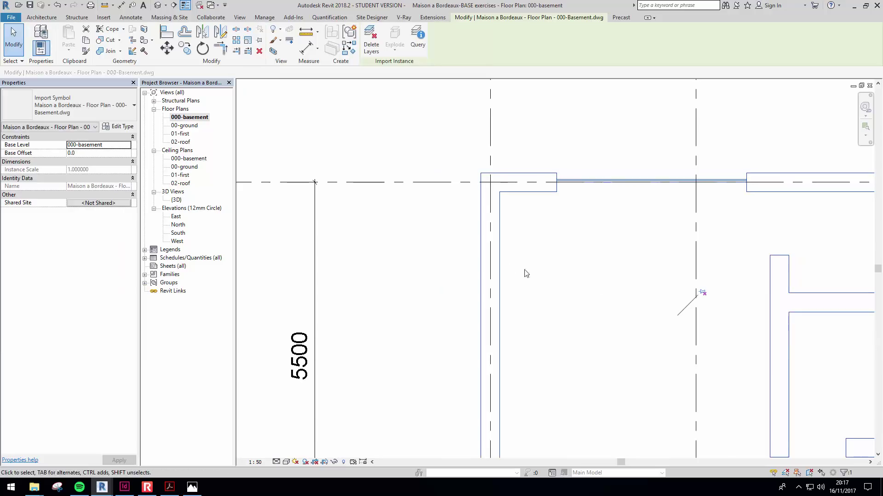
key(Escape)
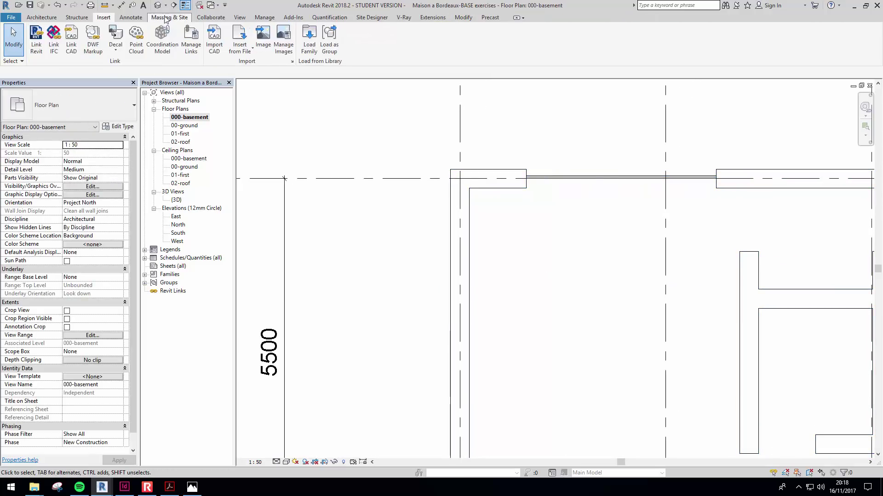
Step: Place aligned dimensions from grid 1 to the inner and outer faces of the west wall
click(131, 17)
click(47, 46)
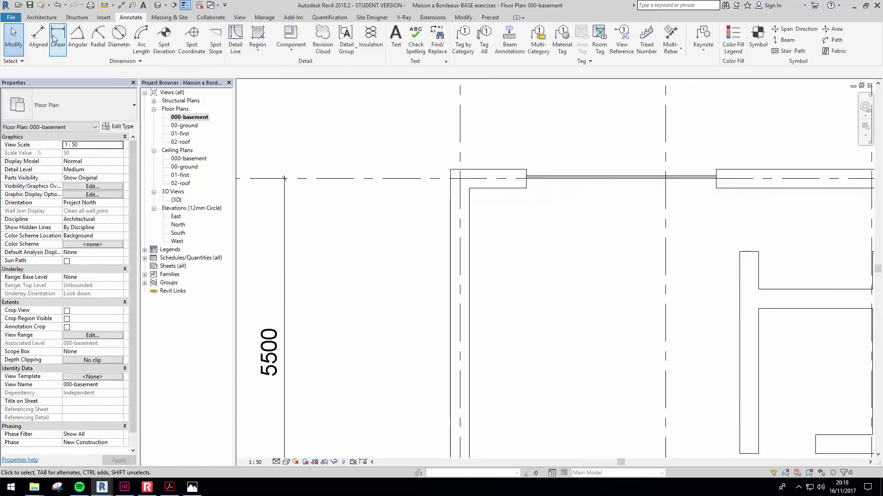
click(461, 221)
click(472, 219)
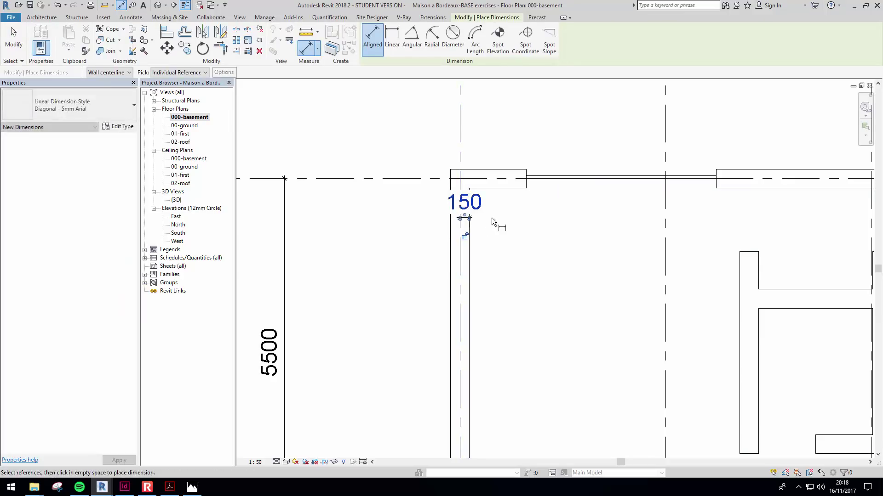
click(492, 217)
click(460, 266)
click(450, 267)
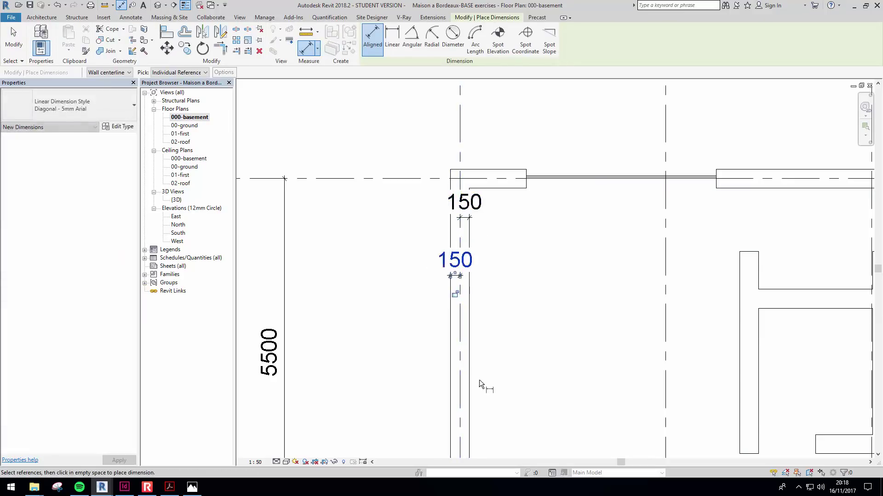
click(481, 260)
key(Escape)
key(Escape)
Step: Delete both check dimensions between grid 1 and the west wall faces
click(465, 203)
key(Delete)
click(444, 266)
key(Delete)
Step: Pin the linked basement floor plan drawing so that its position is locked
click(469, 236)
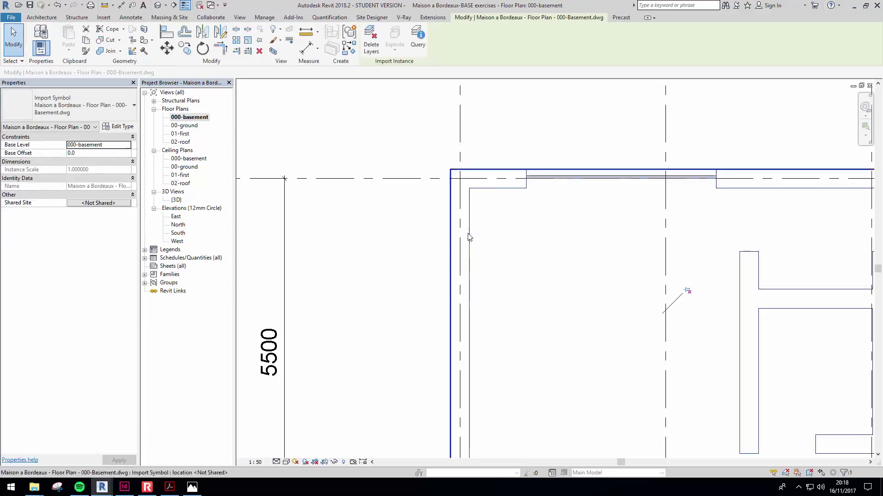
middle_drag(593, 276, 538, 251)
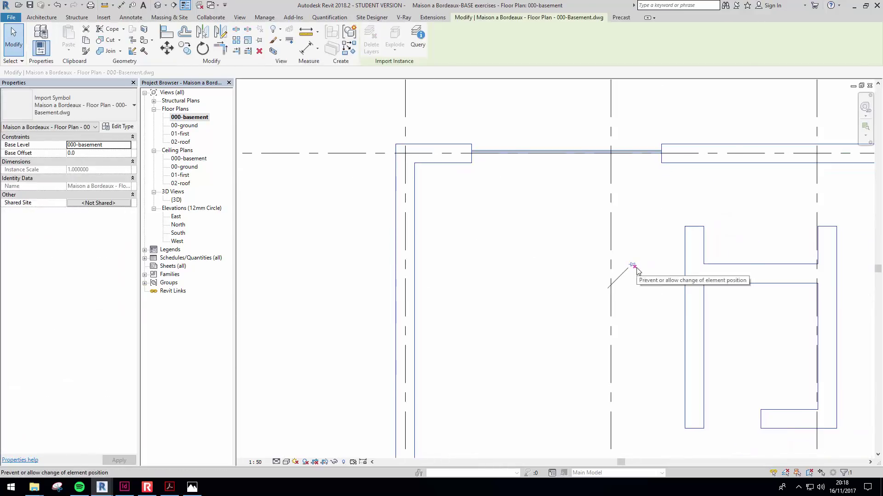
scroll(639, 273, down, 3)
click(583, 285)
scroll(542, 290, down, 5)
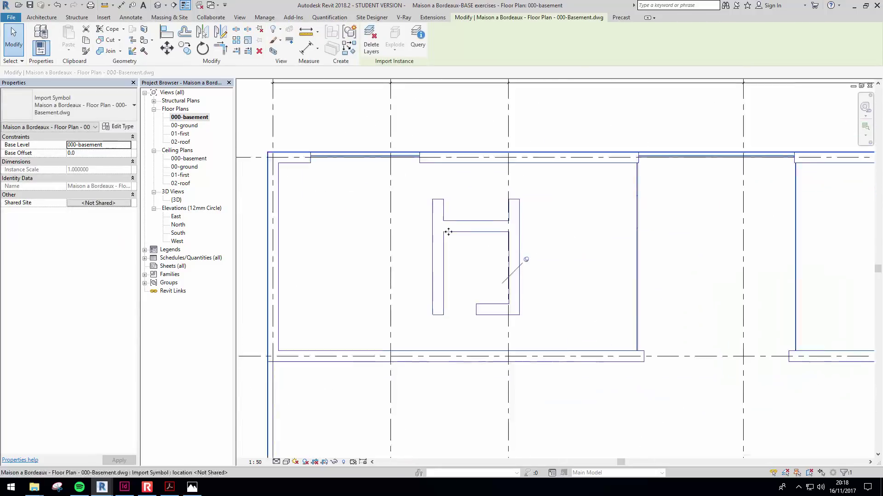
scroll(469, 218, down, 2)
mouse_move(510, 322)
middle_down()
mouse_move(498, 244)
mouse_move(507, 252)
middle_up()
key(Escape)
scroll(507, 252, down, 1)
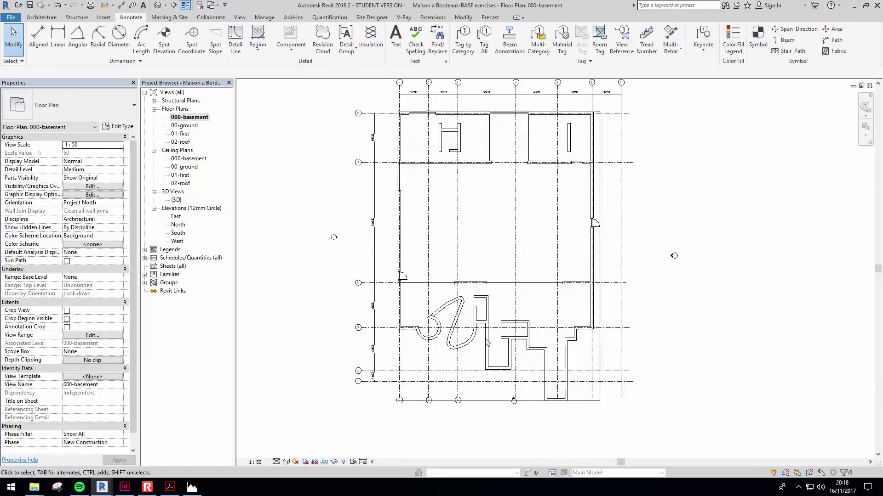
scroll(481, 373, up, 1)
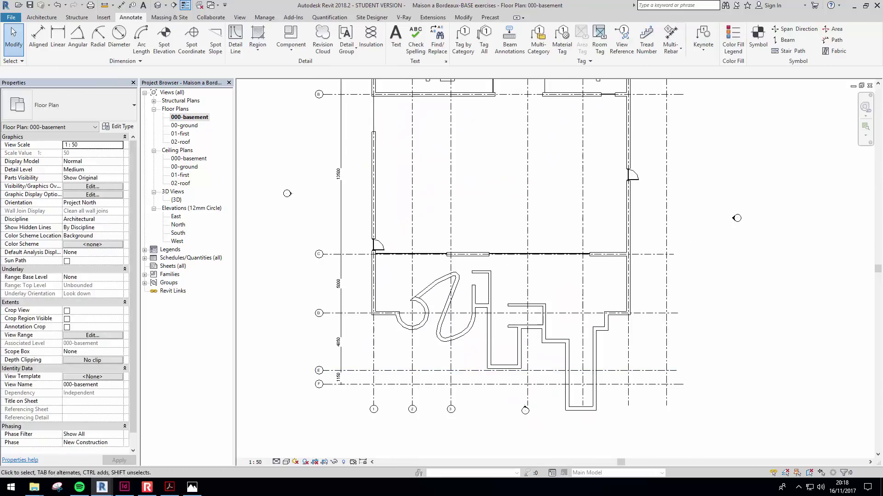
middle_drag(662, 289, 633, 296)
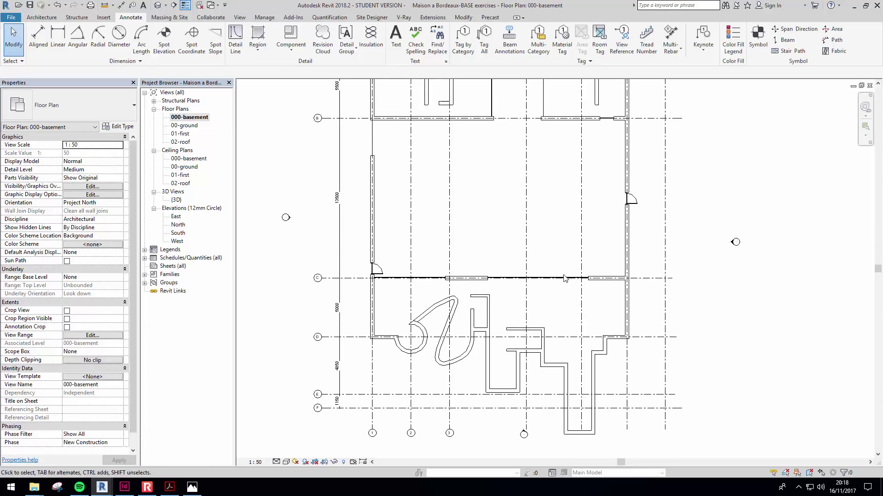